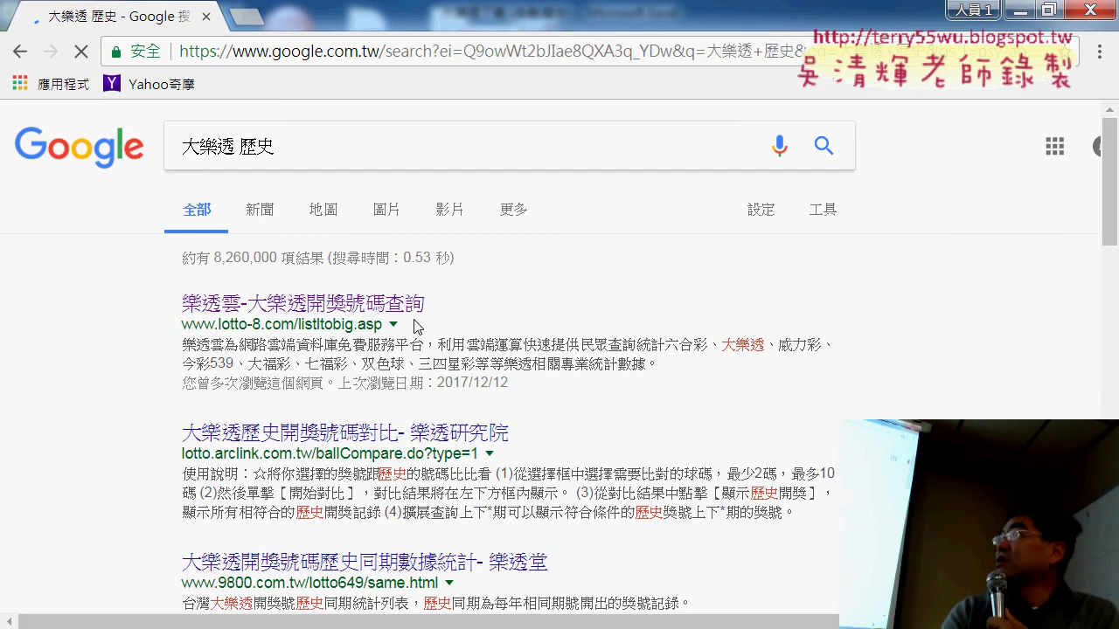
click(234, 305)
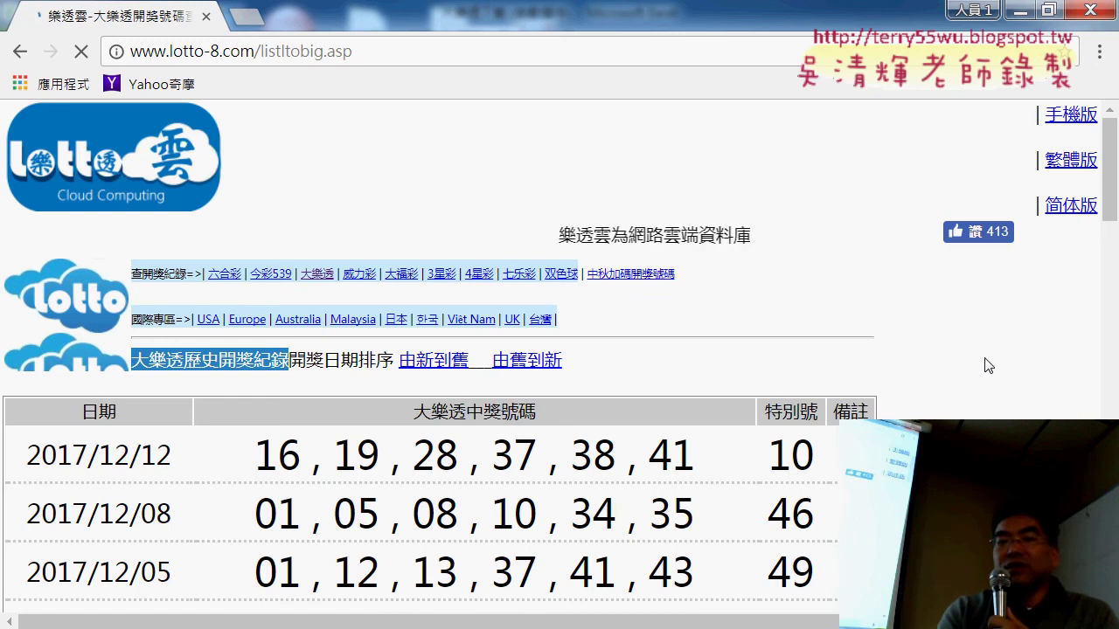
Load page 1 of the draw history from the bottom page links and select its indexpage=1 address.
scroll(988, 365, down, 2)
scroll(988, 365, up, 1)
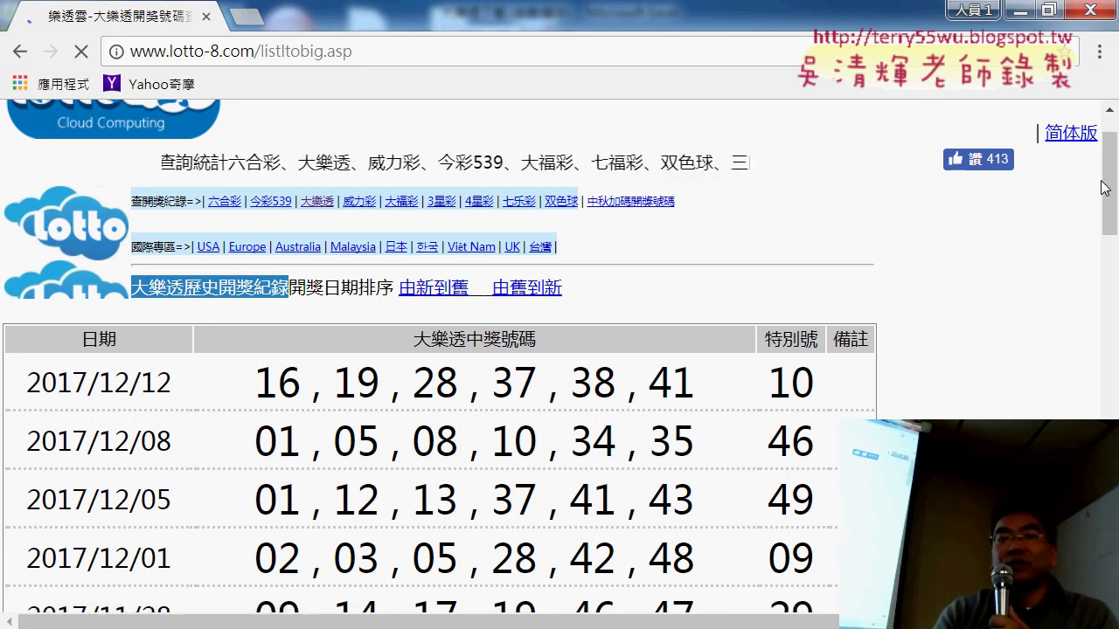
scroll(1106, 313, down, 3)
scroll(1105, 313, down, 15)
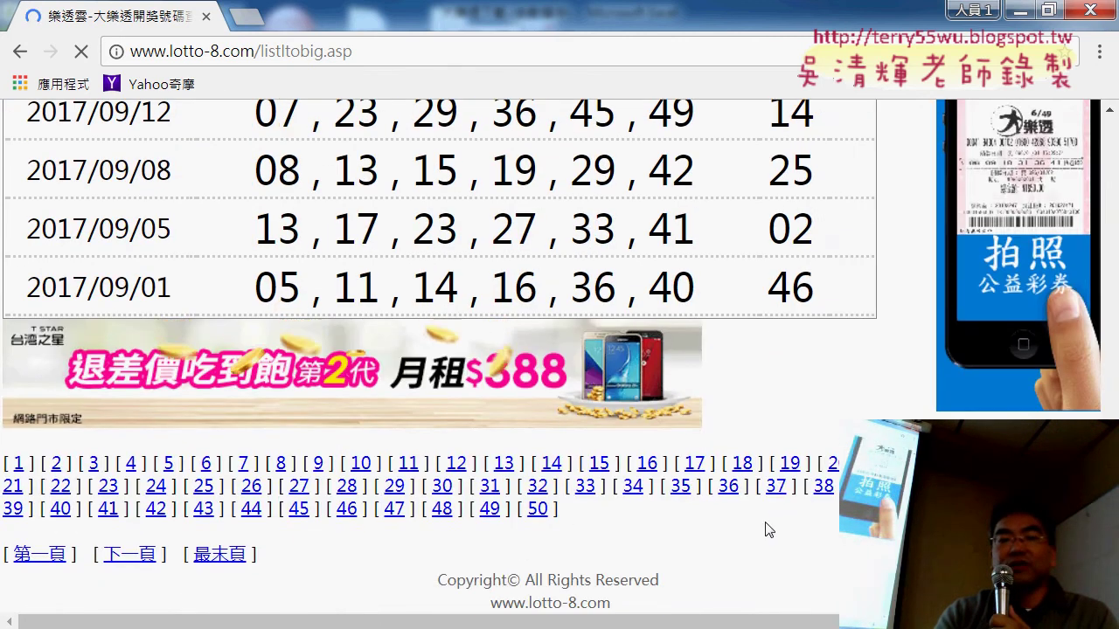
drag(581, 522, 9, 489)
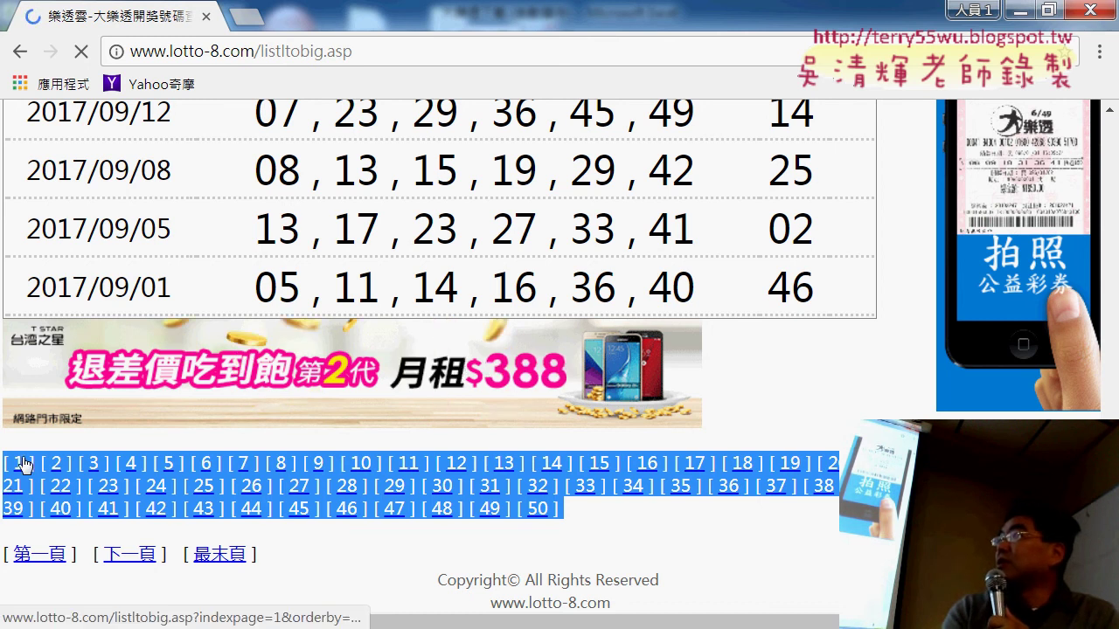
click(19, 463)
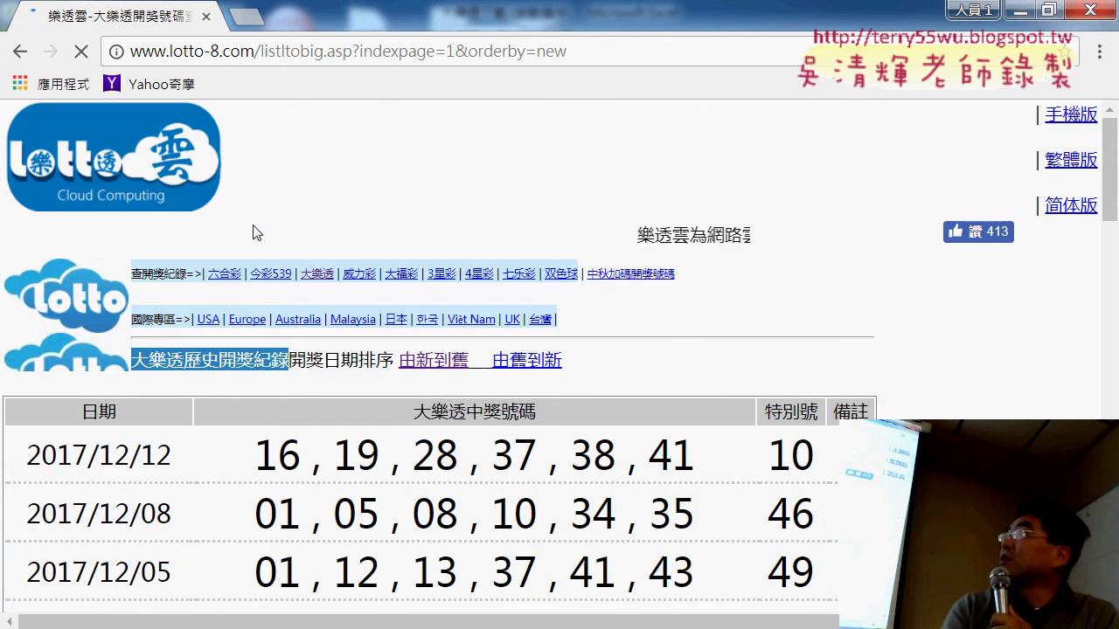
click(441, 51)
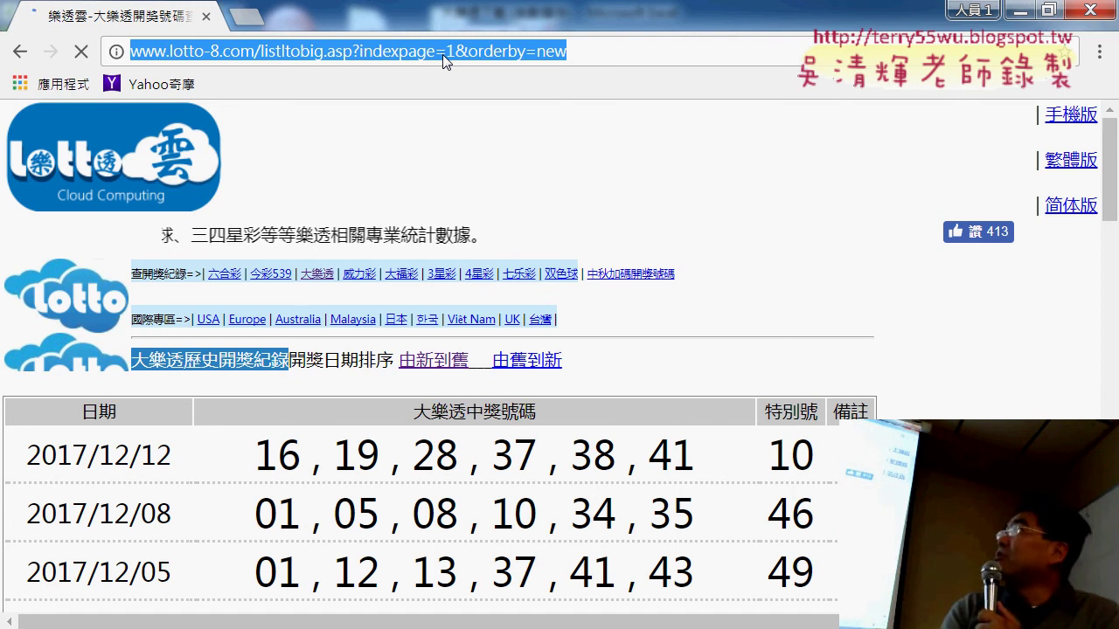
Change indexpage=1 to 2 in the address to load page 2, topped by 2017/08/29.
click(451, 54)
drag(451, 58, 458, 58)
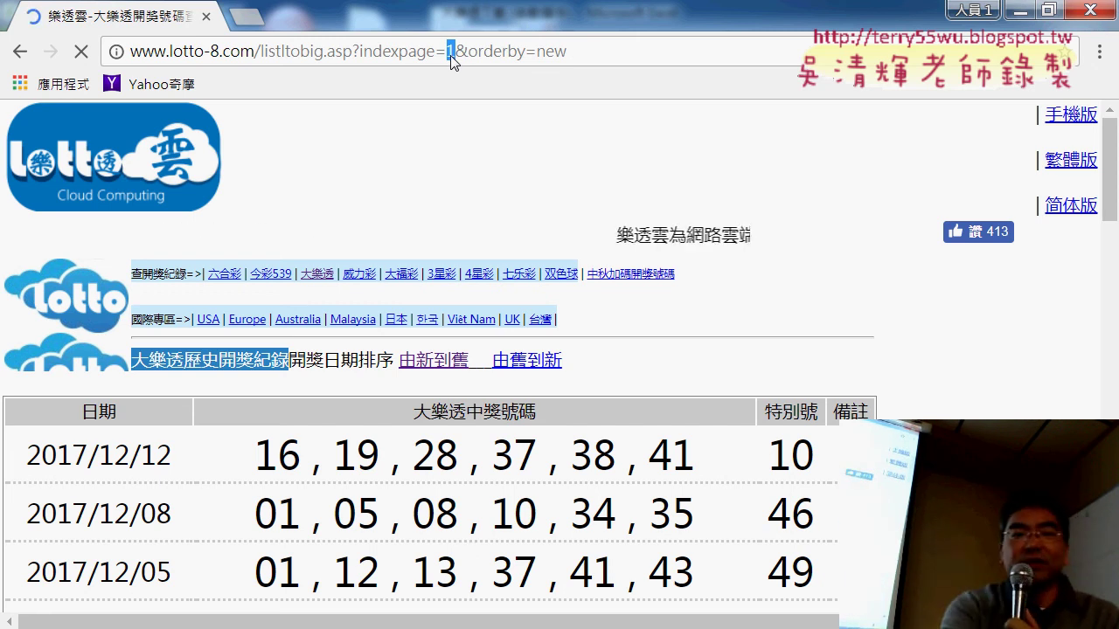
text(´)
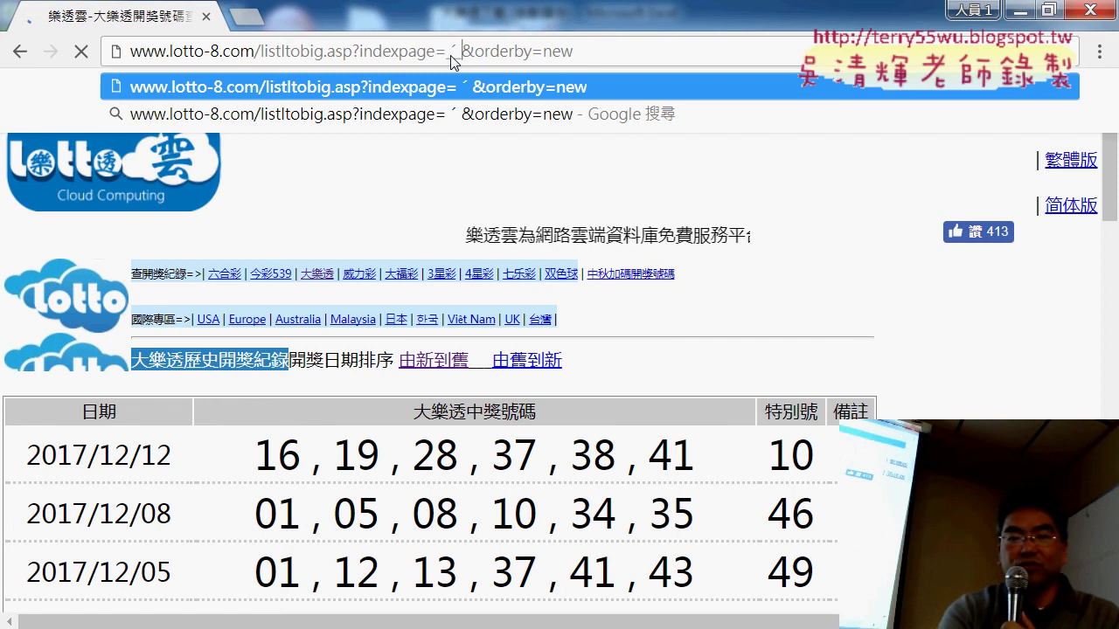
key(BackSpace)
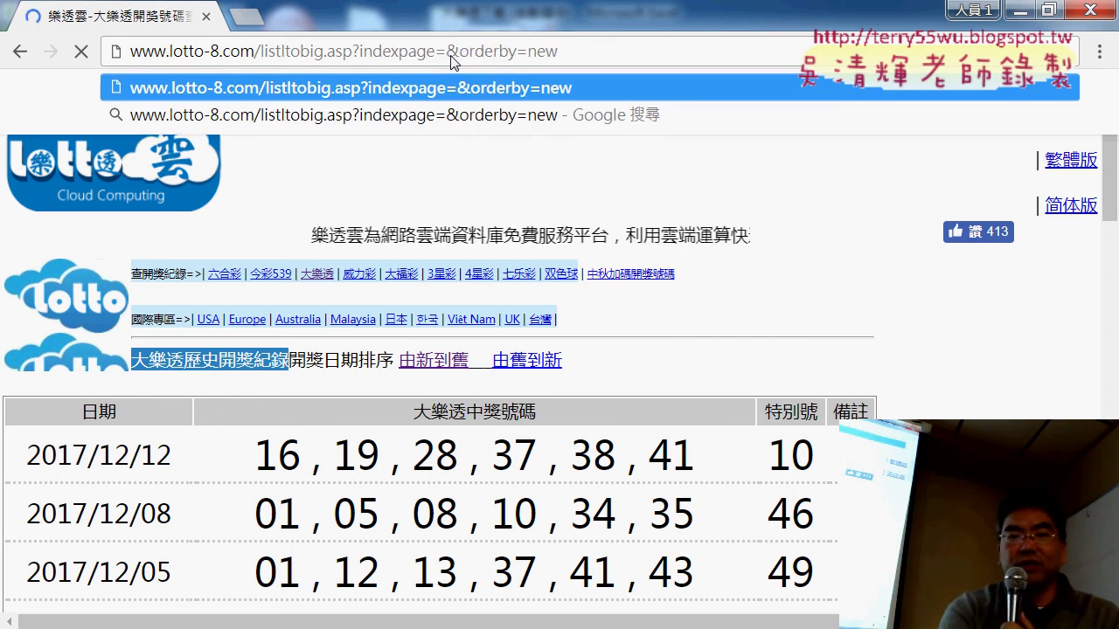
text(2)
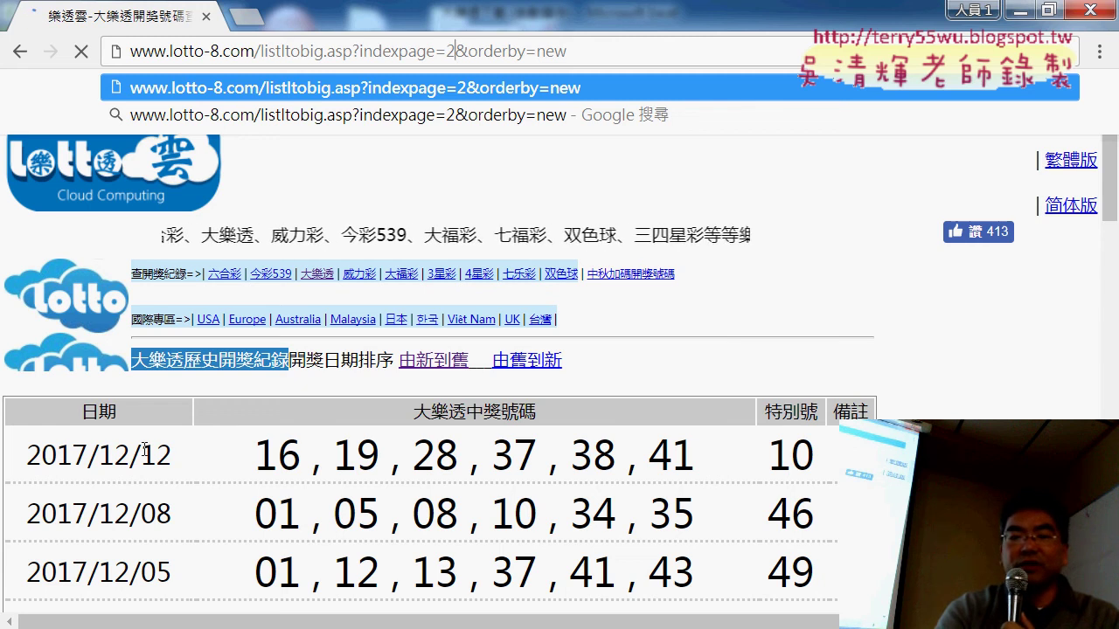
key(Return)
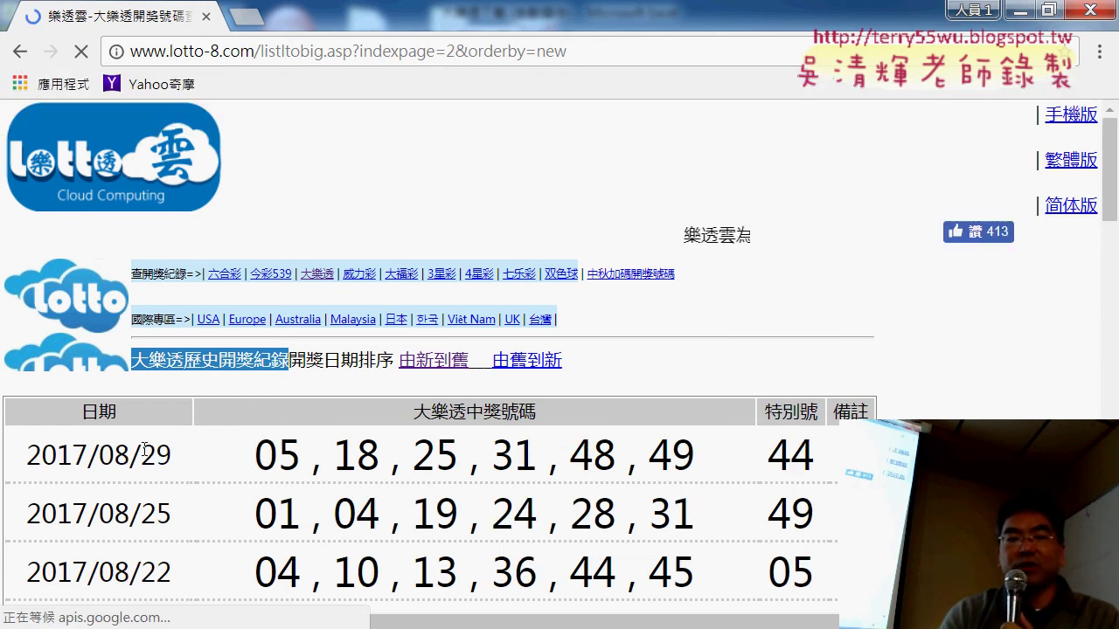
drag(26, 469, 183, 469)
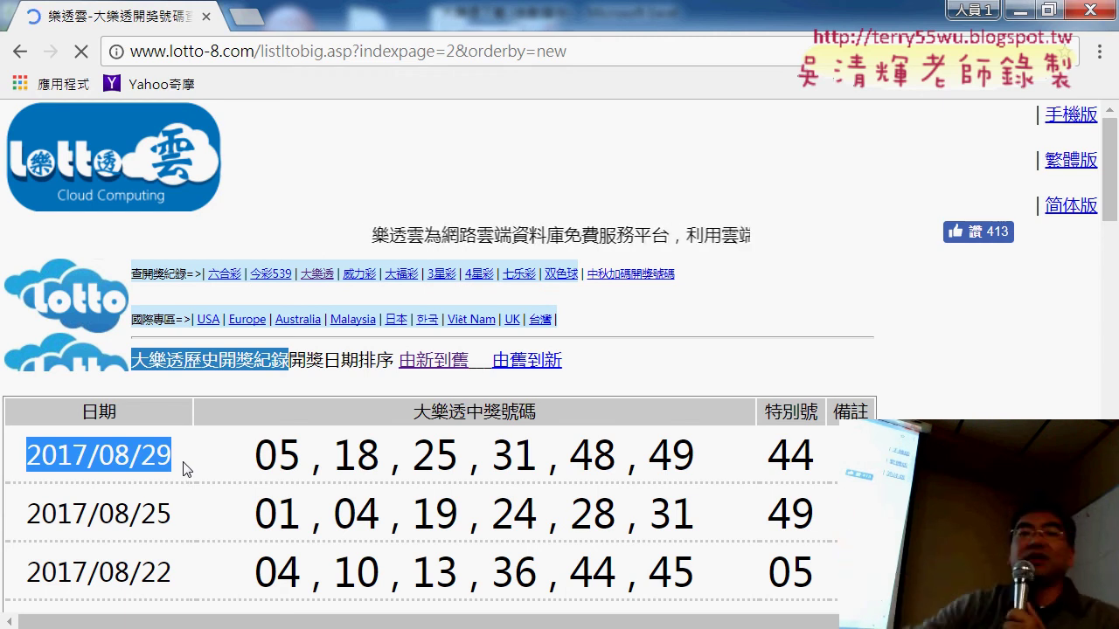
Change the page number to 50 to load the oldest draws, starting 2004/01/26.
double_click(454, 52)
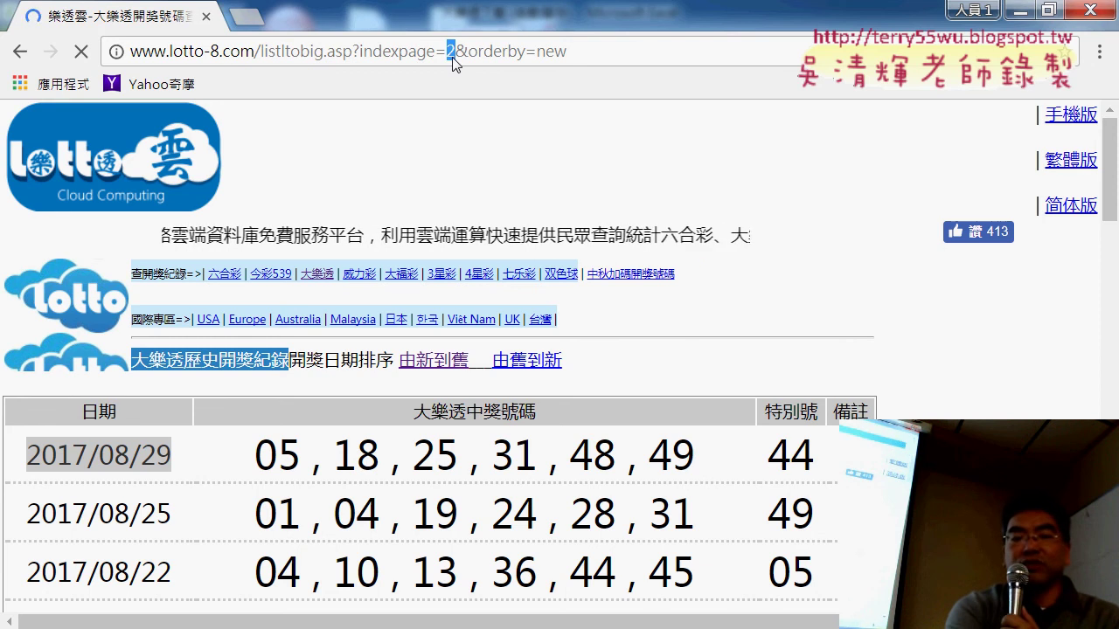
text(50)
key(Return)
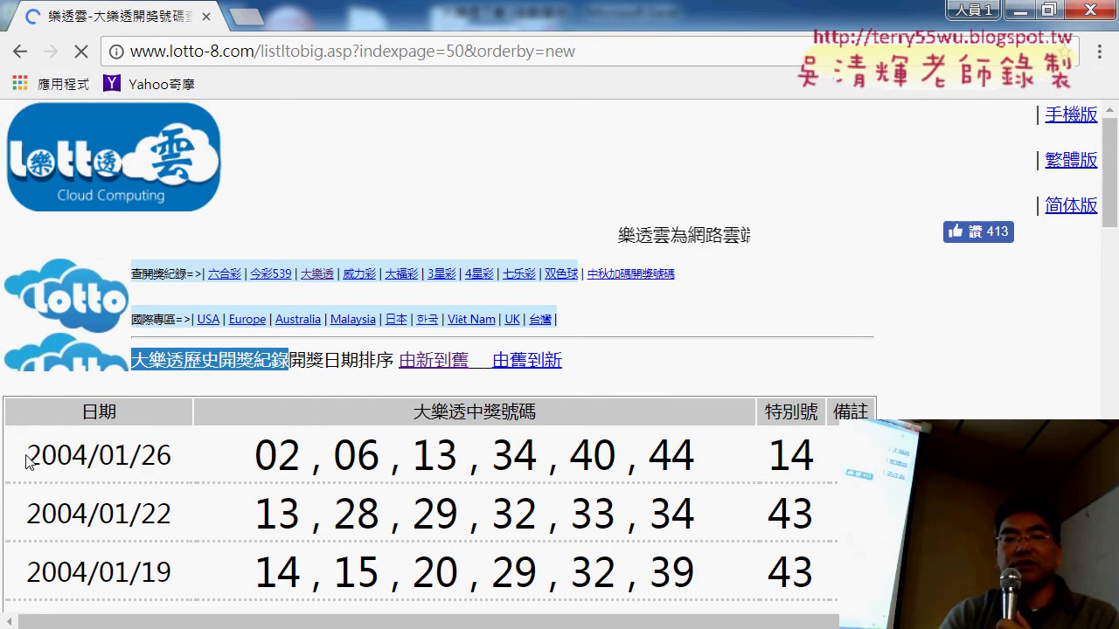
drag(27, 455, 167, 458)
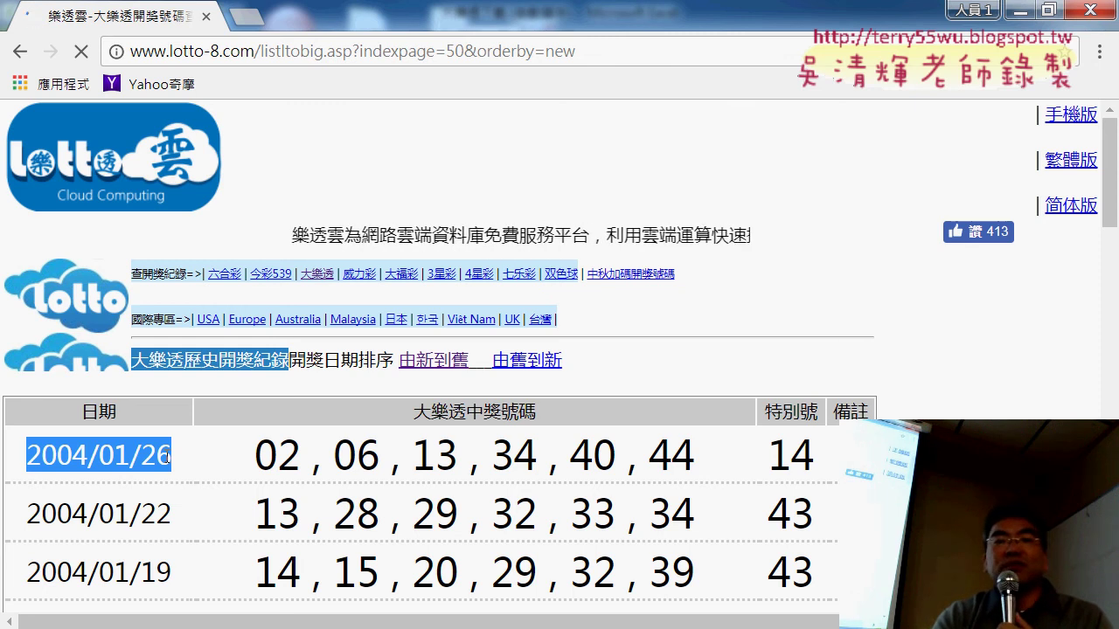
Set the address page number back to 1 and minimize Chrome to reveal Excel.
click(460, 58)
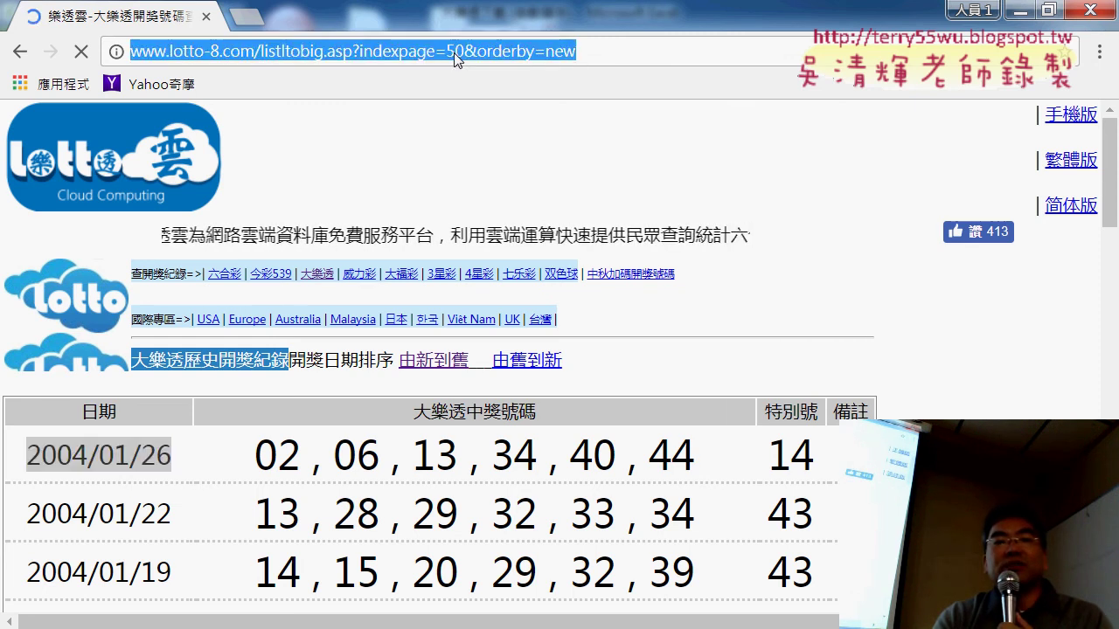
click(453, 55)
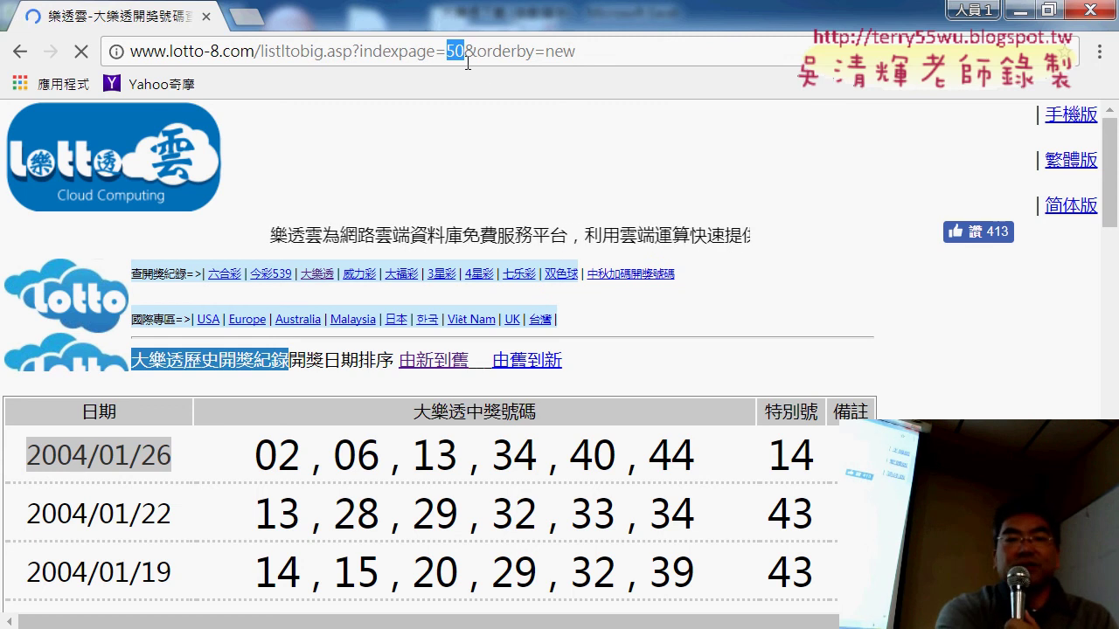
text(1)
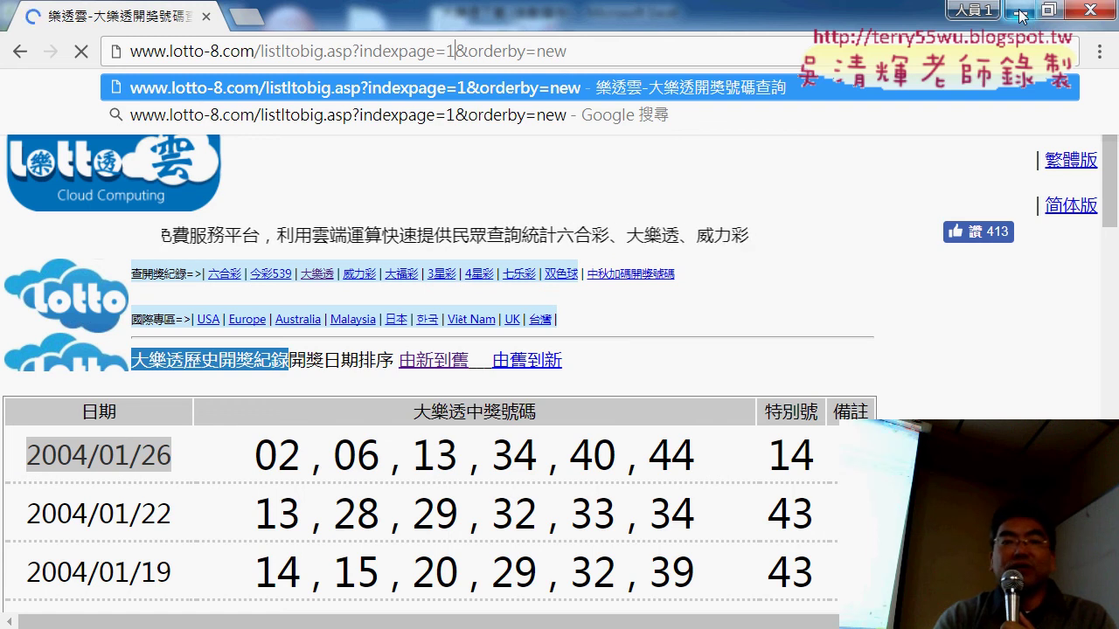
click(1020, 12)
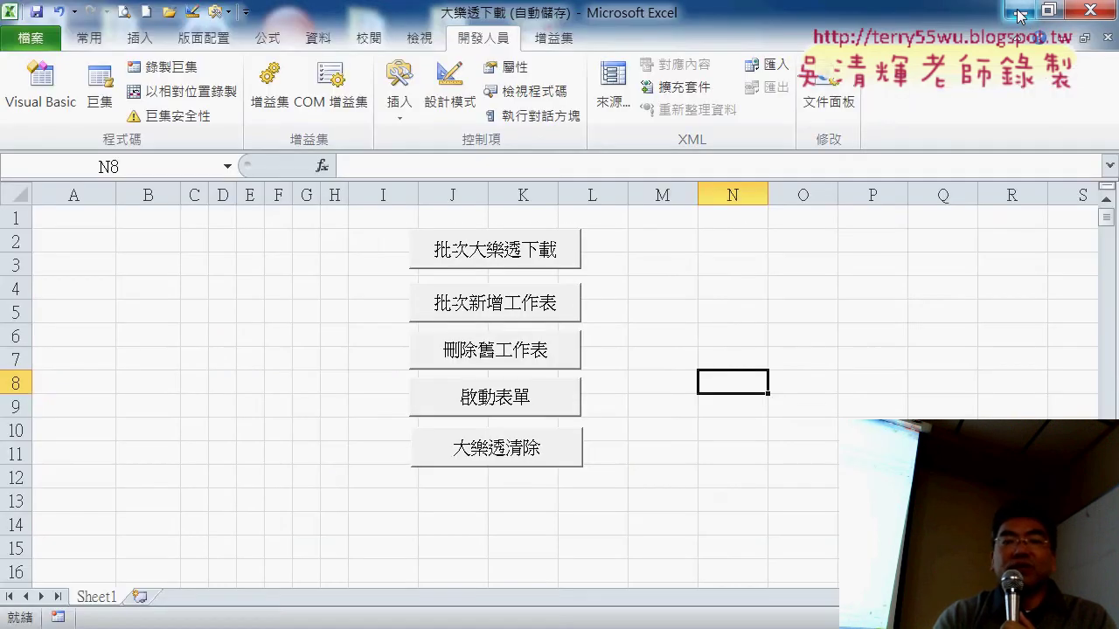
Run the 批次大樂透下載 macro to download the draws into Sheet1.
click(648, 328)
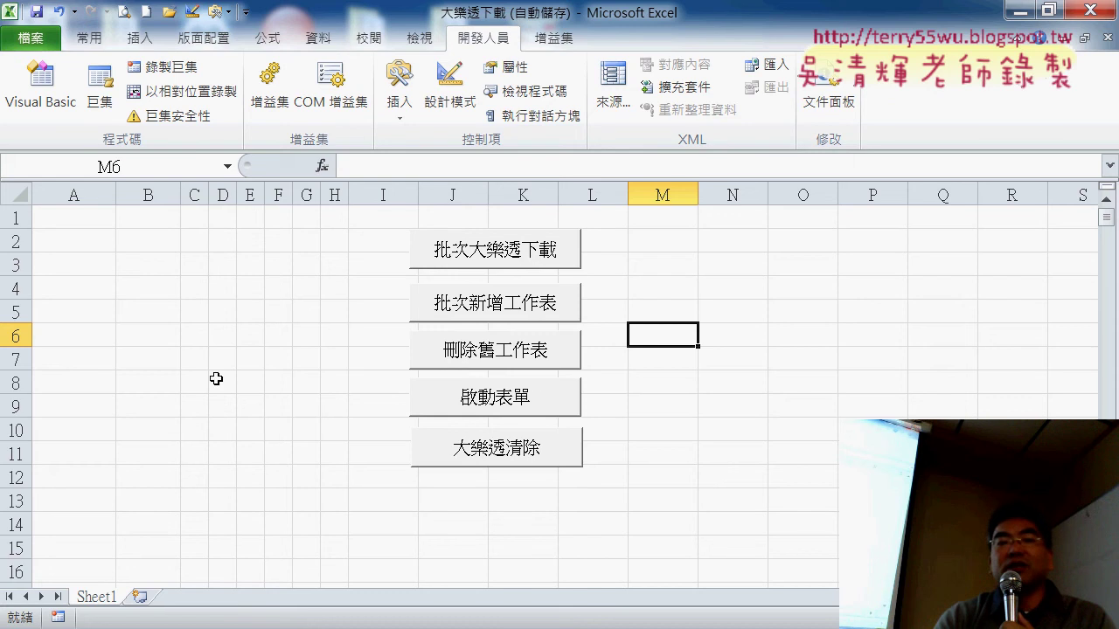
click(474, 253)
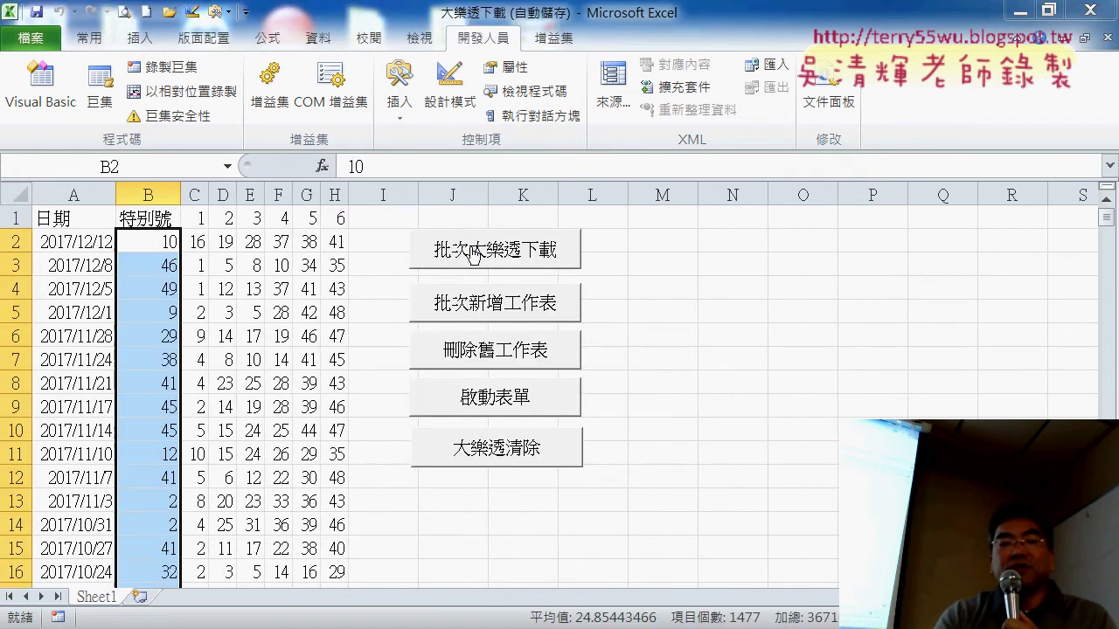
scroll(108, 324, down, 3)
scroll(113, 453, down, 3)
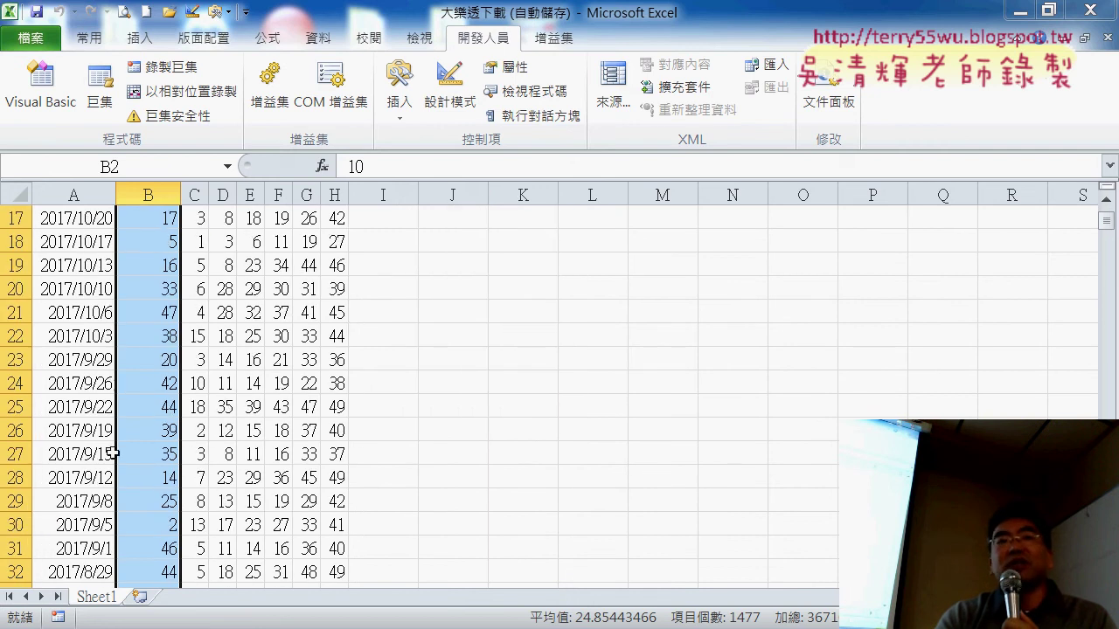
scroll(83, 543, down, 5)
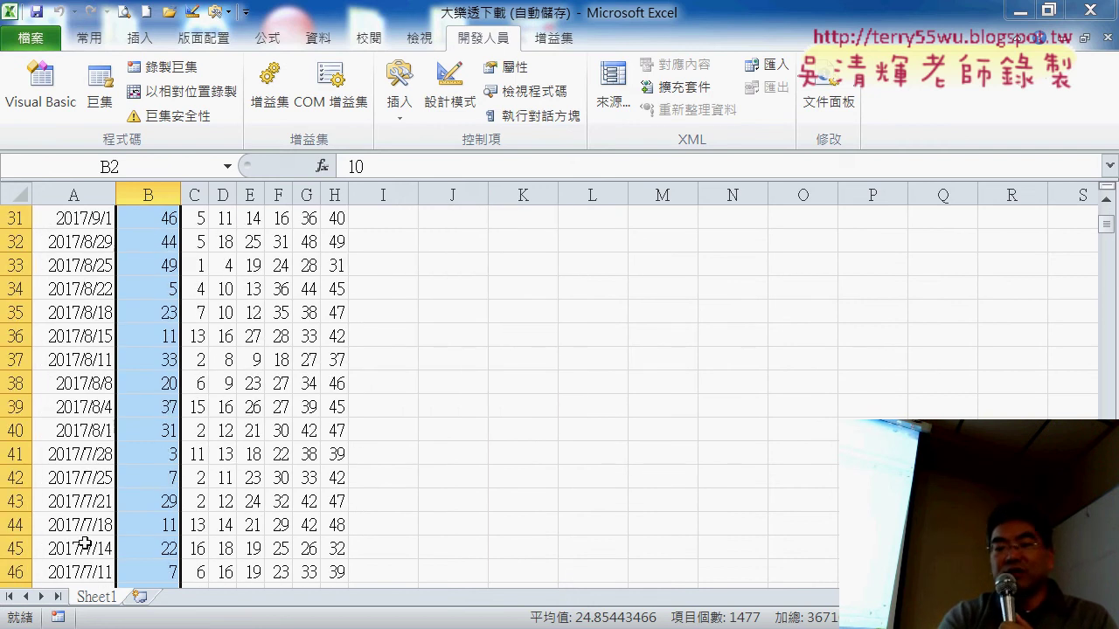
scroll(80, 524, down, 1)
Jump to the last downloaded draw in column A, then return to the sheet's top.
click(78, 378)
key(Down)
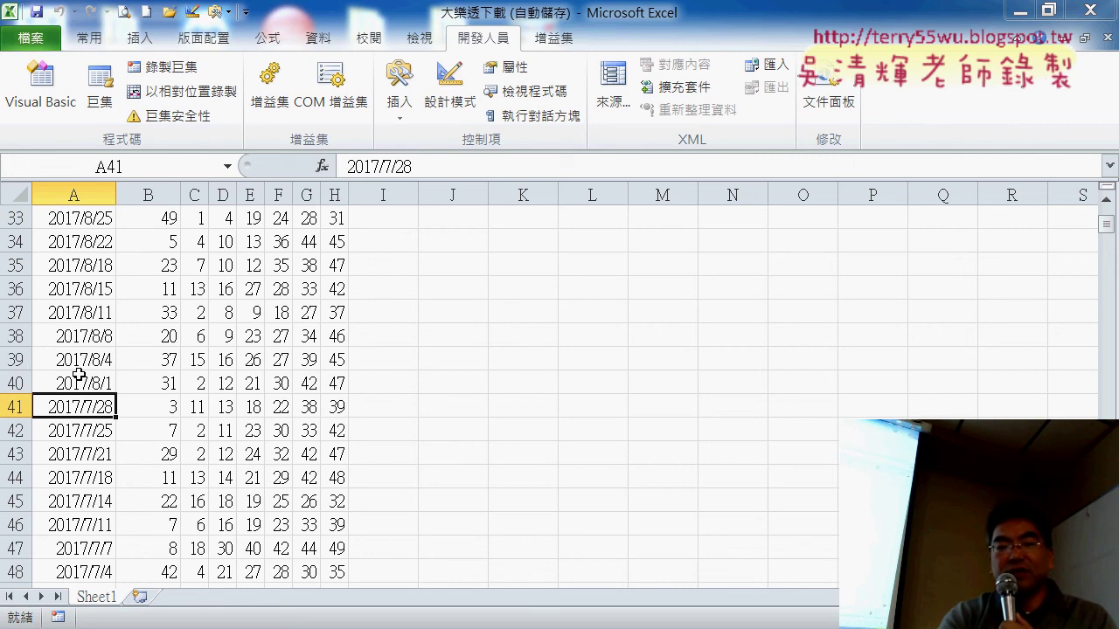
key(ctrl+Down)
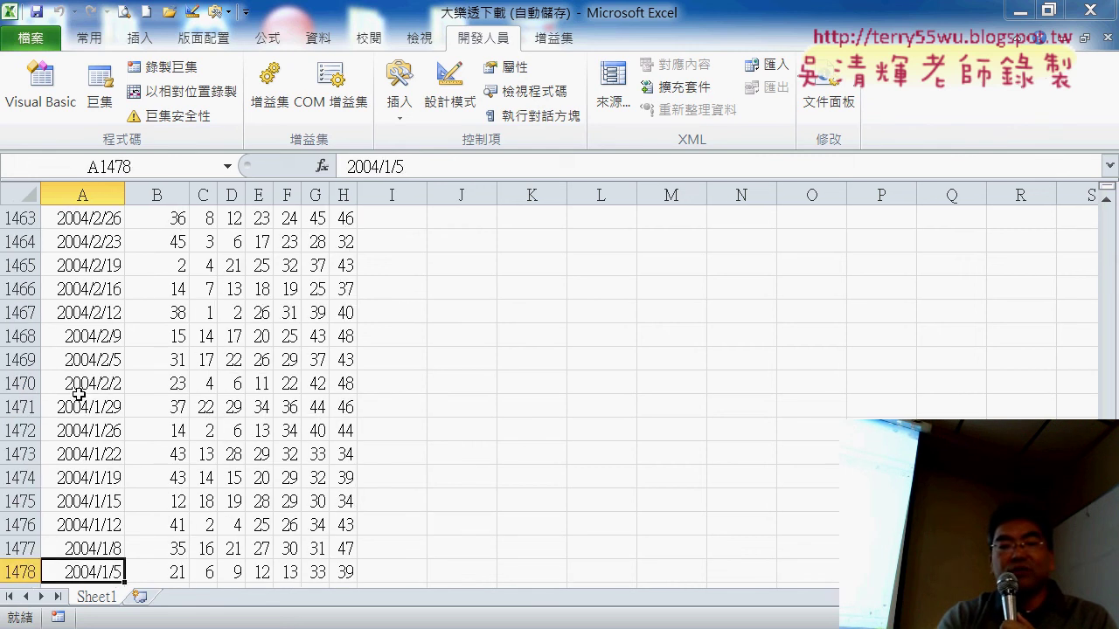
scroll(170, 429, down, 1)
scroll(170, 429, down, 1)
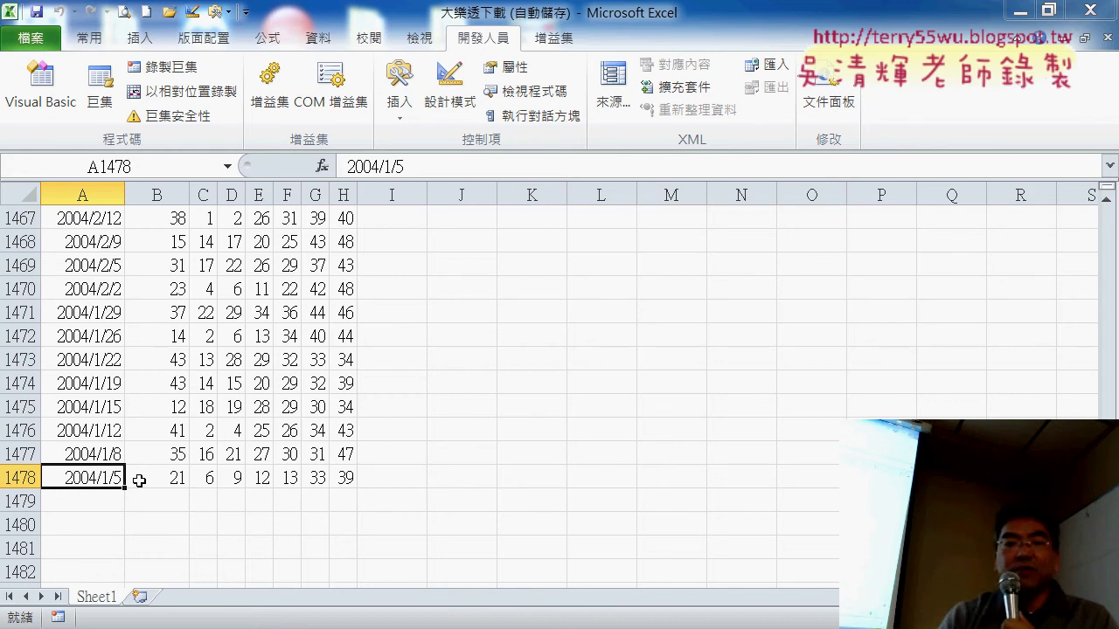
key(ctrl+Home)
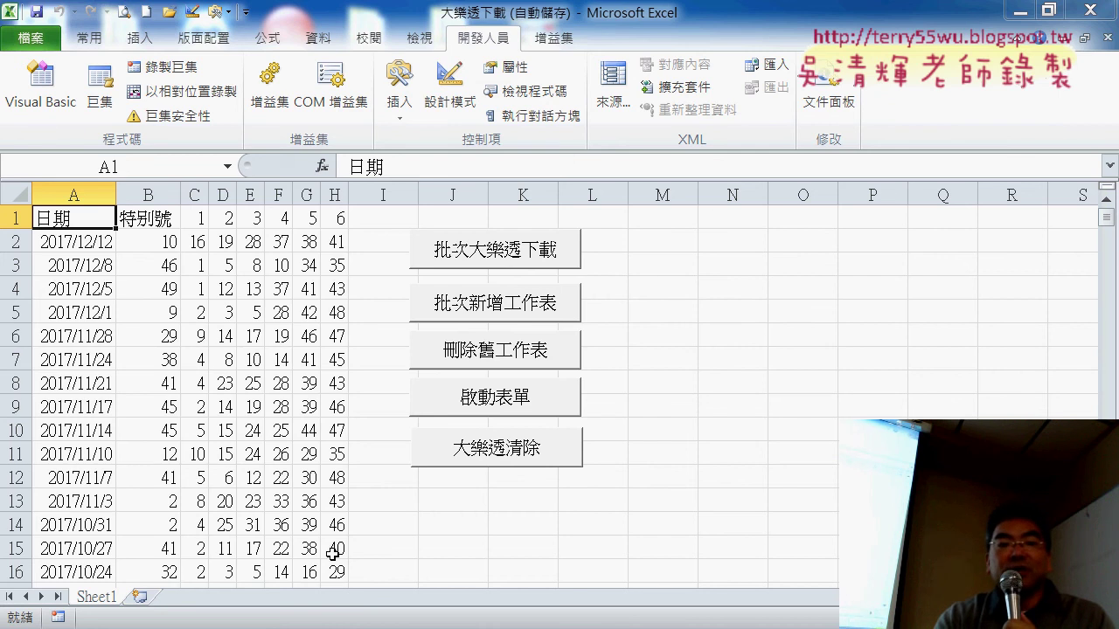
Insert a new blank worksheet, 工作表1, after Sheet1.
click(139, 597)
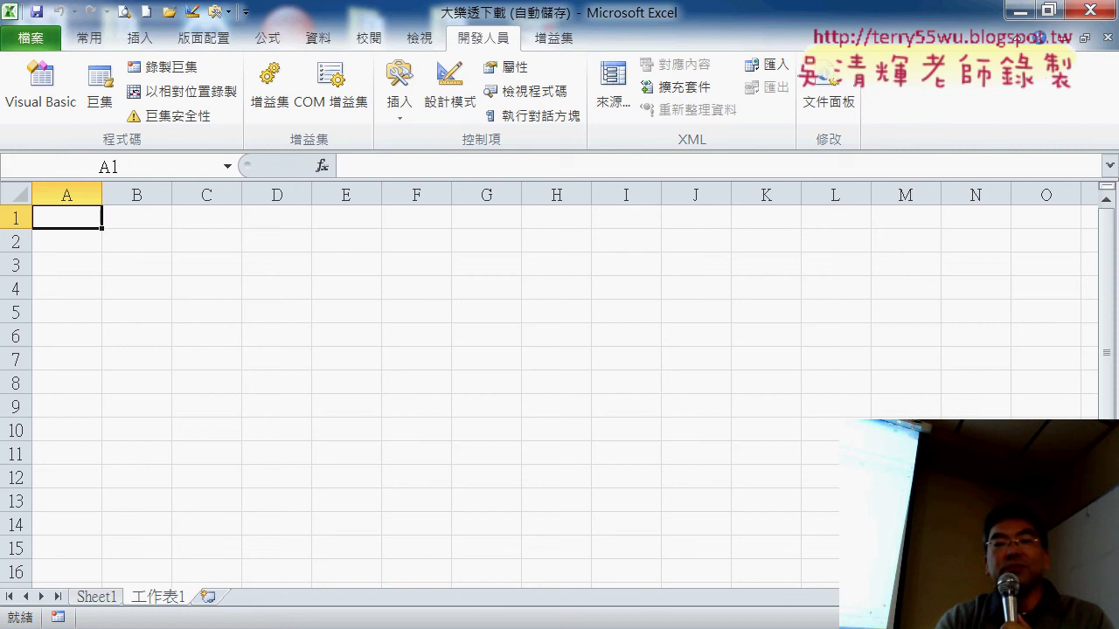
Return to the lotto history in Chrome and reload page 1 of the draw results.
click(300, 481)
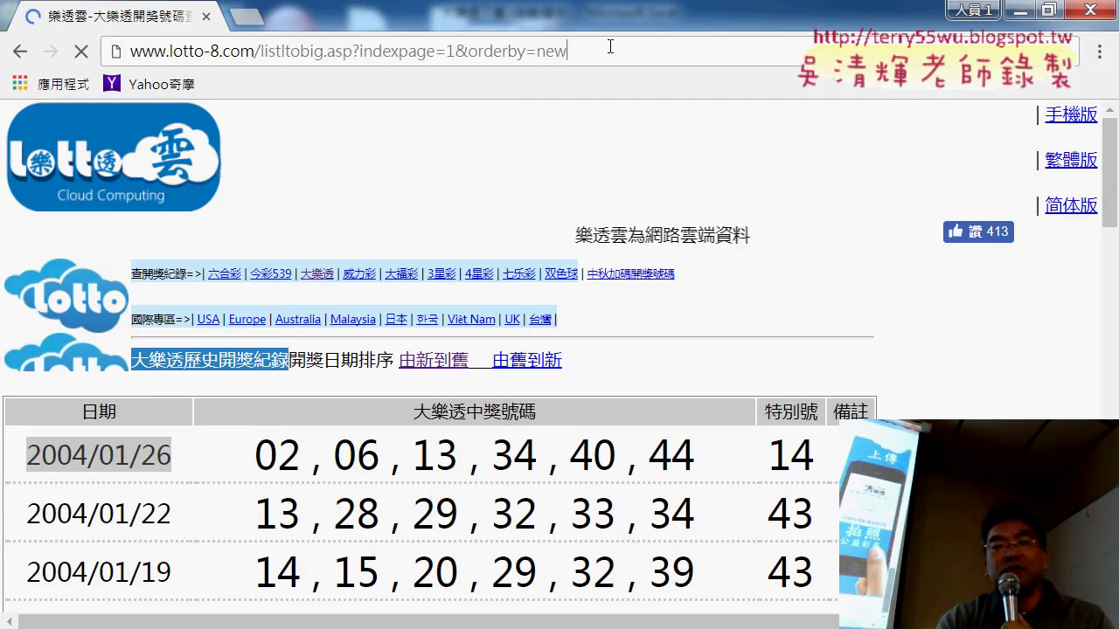
drag(1108, 164, 1108, 603)
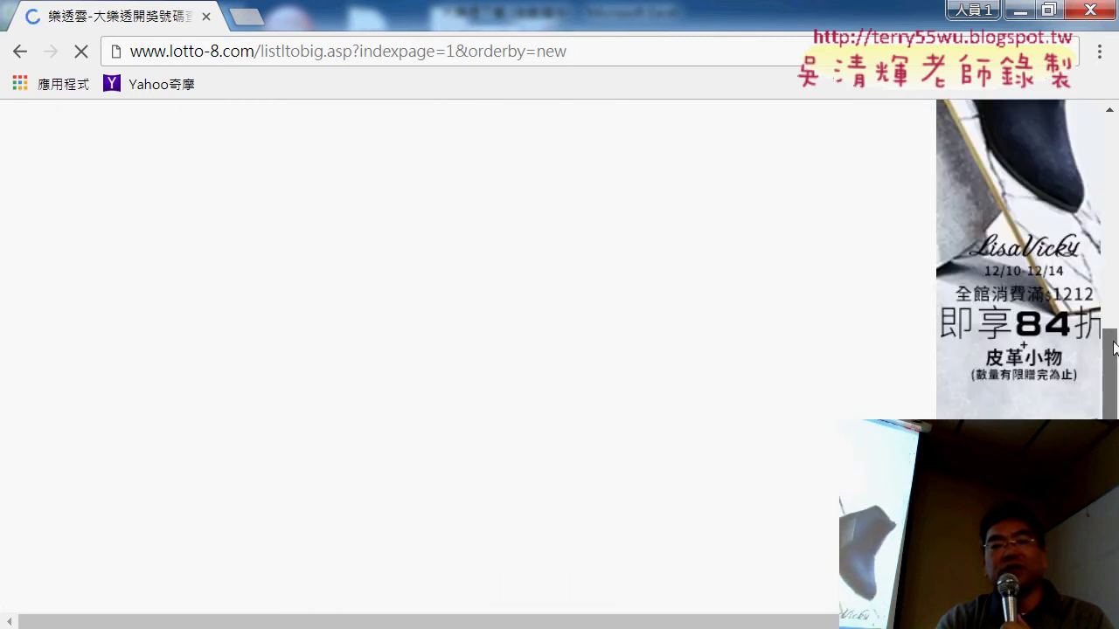
drag(1108, 603, 1110, 293)
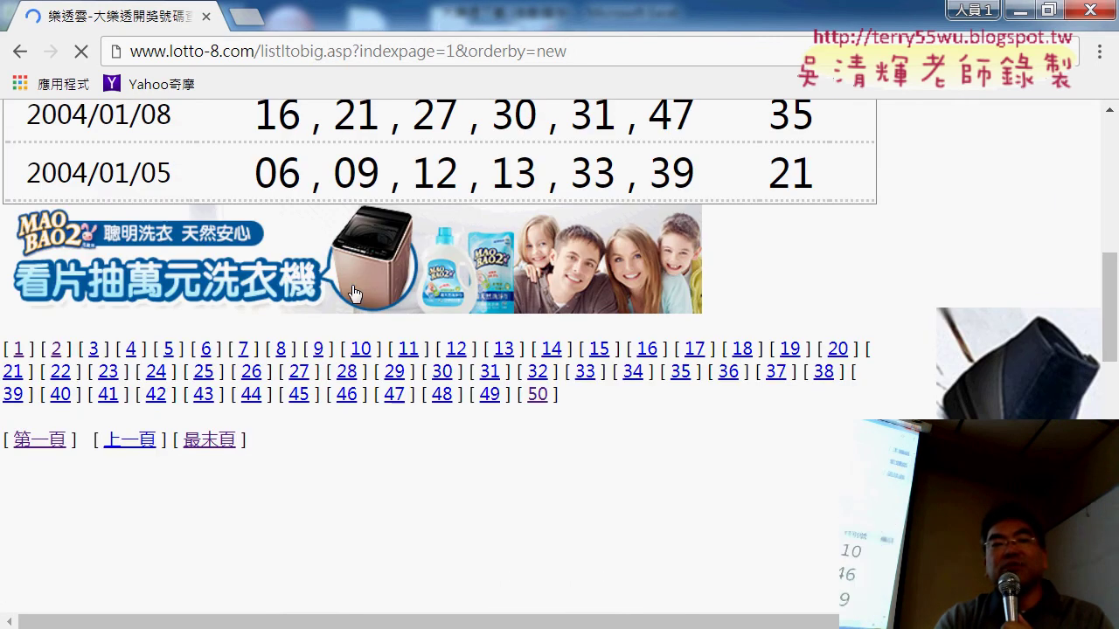
click(21, 349)
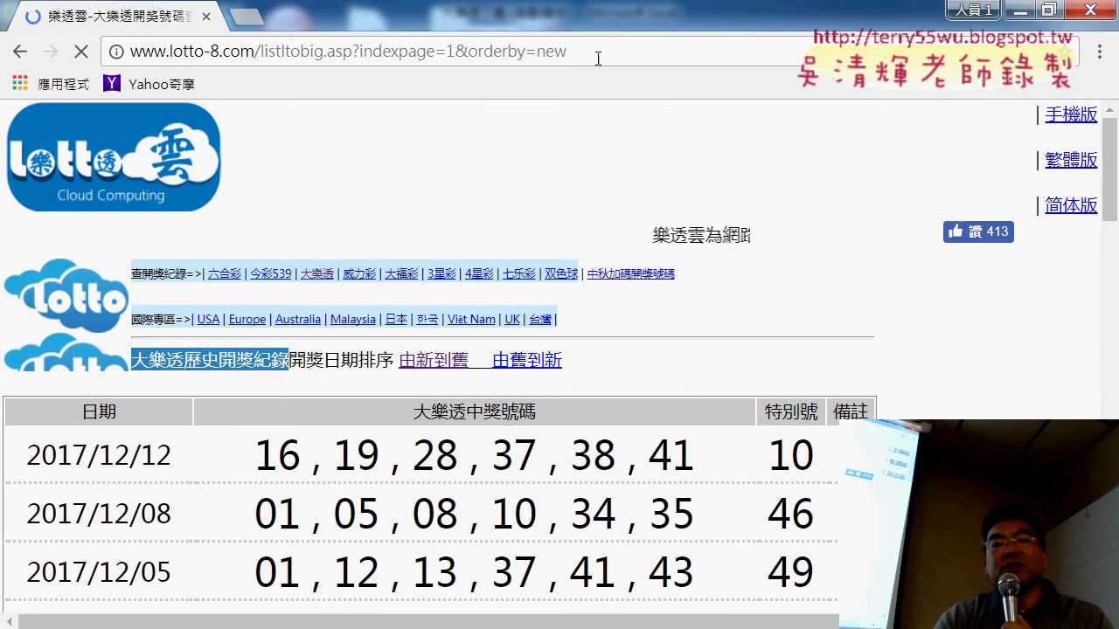
Change the address to page 2 to confirm it lists other draws, then back to page 1.
drag(598, 57, 130, 52)
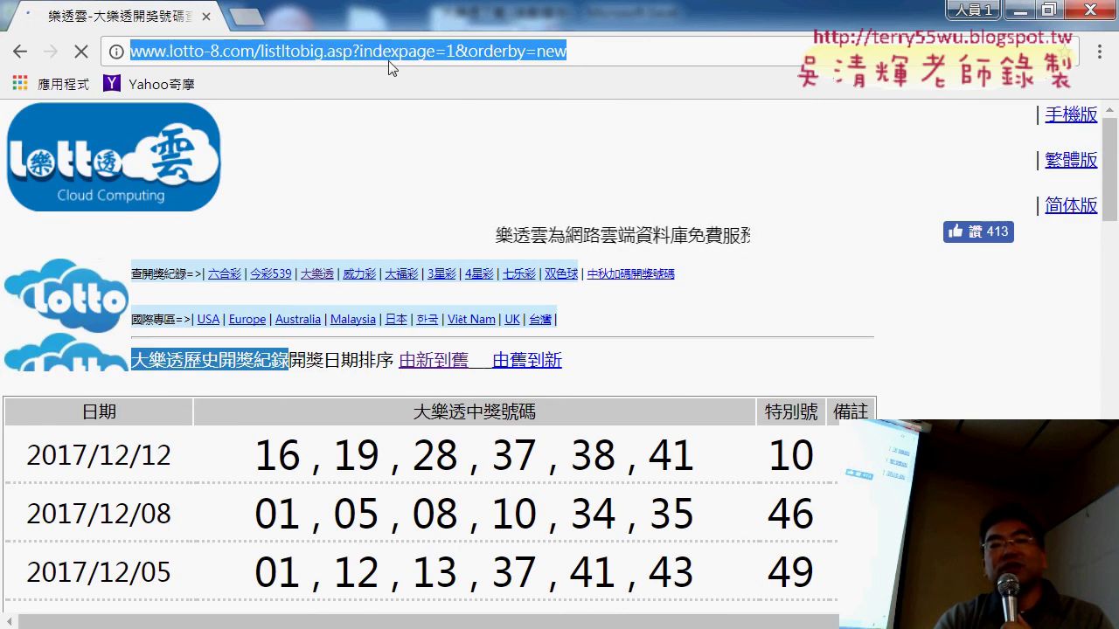
click(450, 52)
double_click(450, 53)
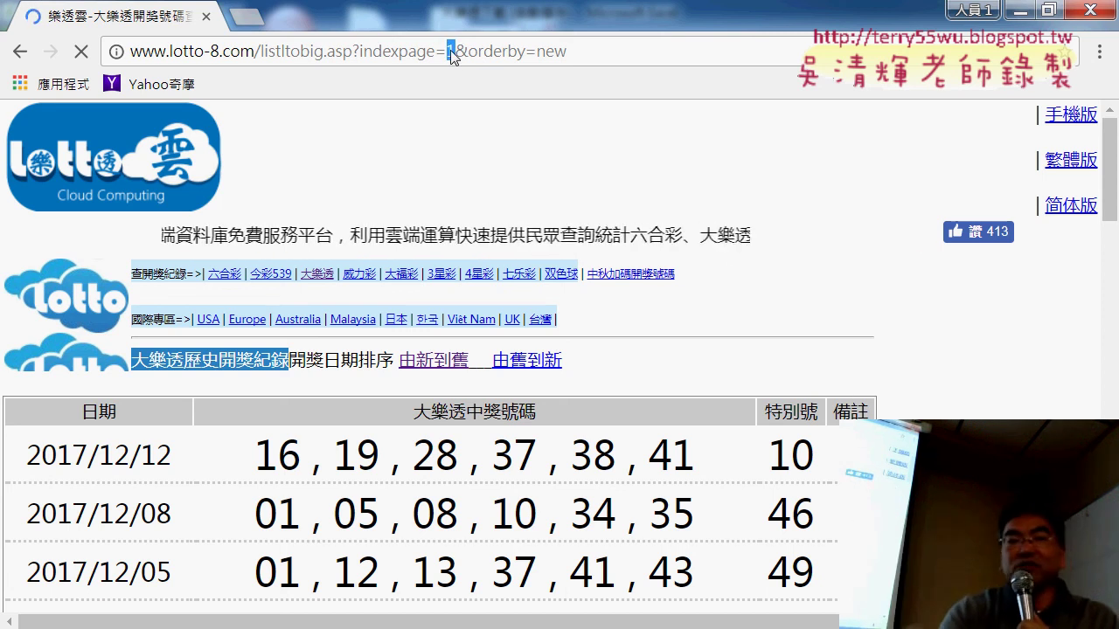
text(2)
key(Return)
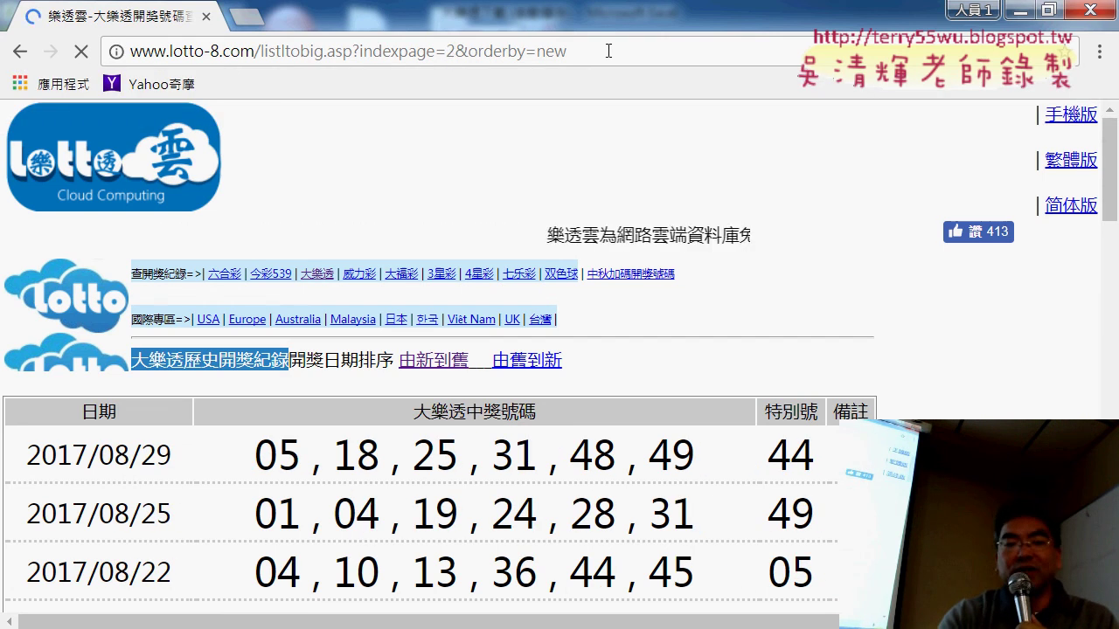
double_click(452, 51)
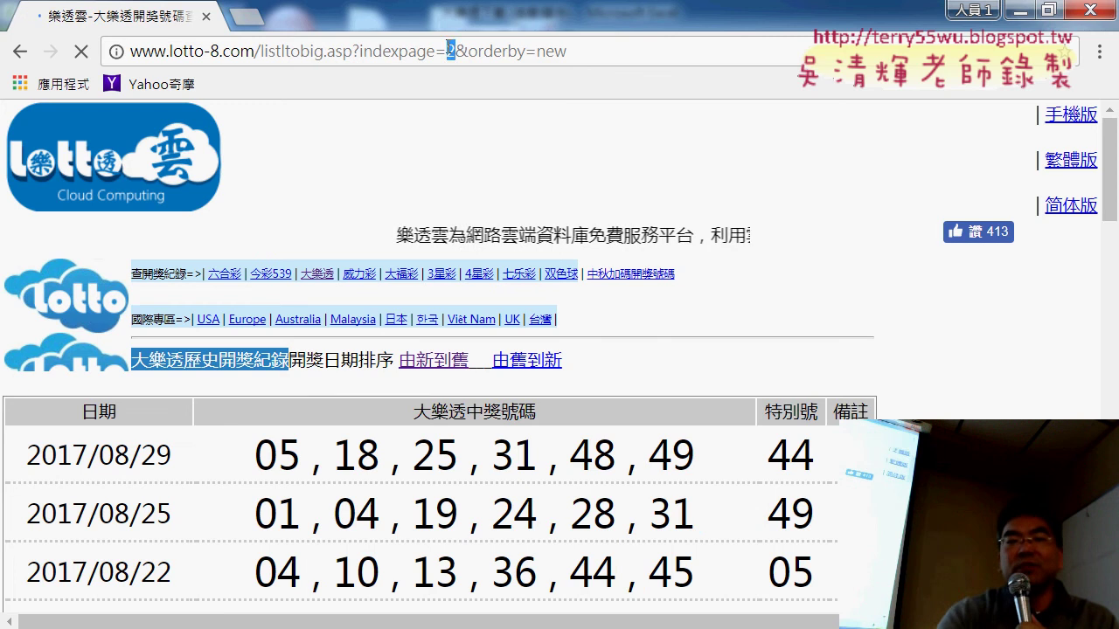
text(1)
key(Return)
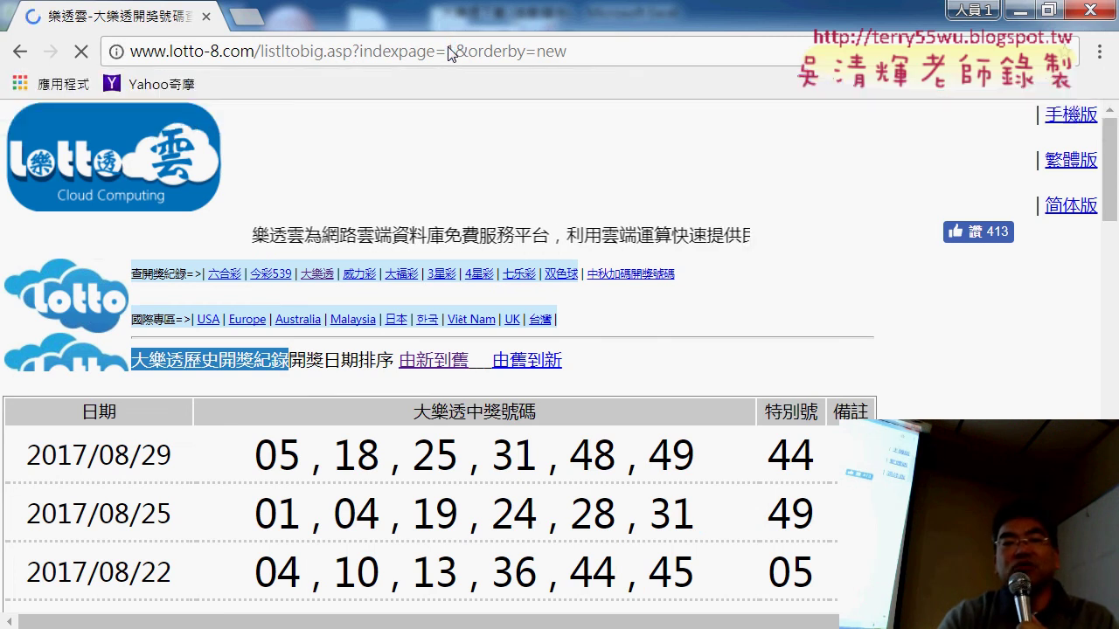
Copy the page-1 address and switch to the 大樂透下載 workbook in Excel.
drag(572, 51, 130, 50)
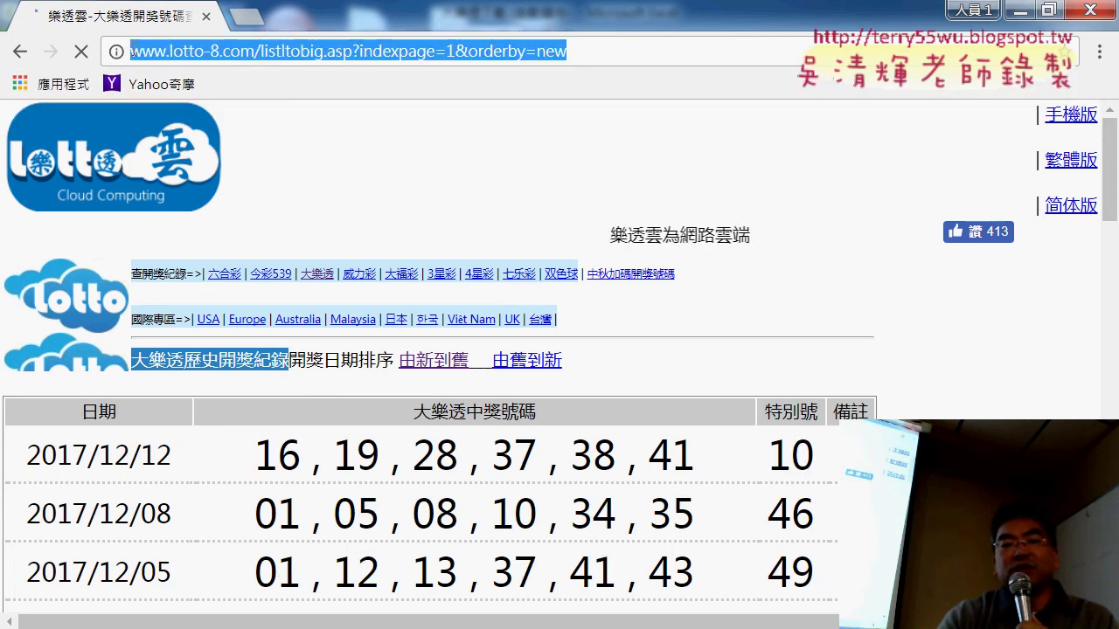
right_click(287, 50)
click(387, 132)
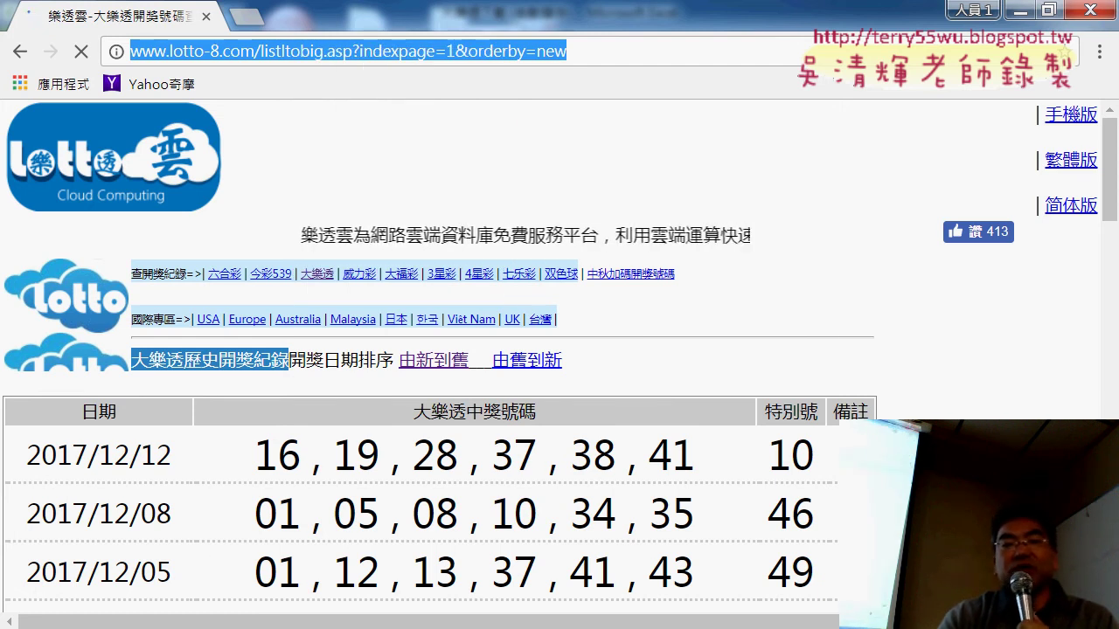
click(258, 628)
click(187, 587)
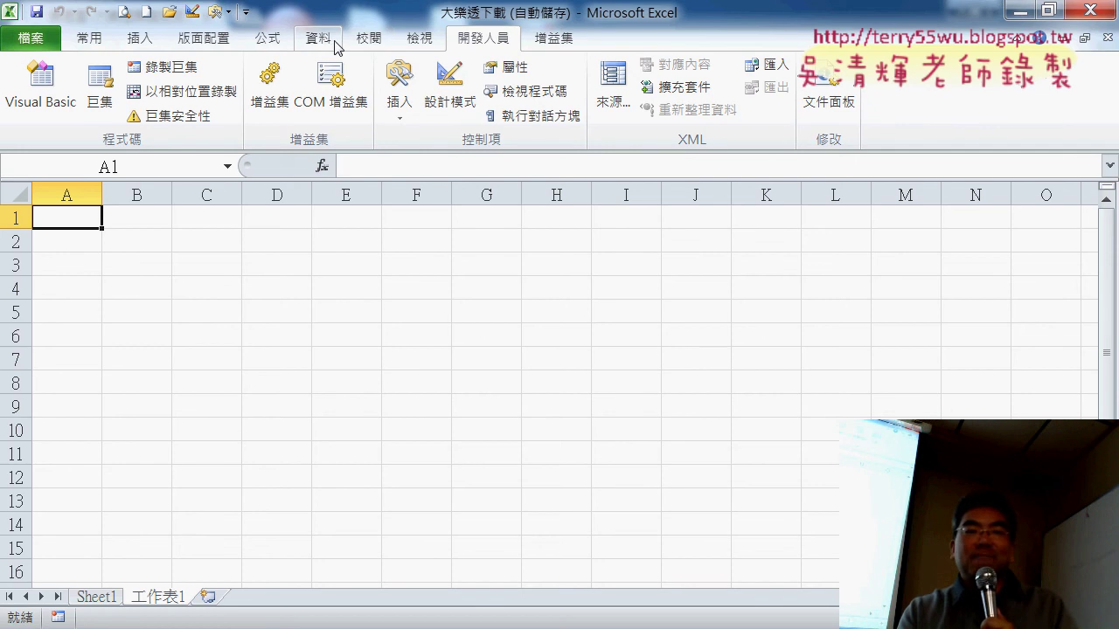
Show the 資料 (Data) ribbon tab with its external-data import tools.
click(337, 48)
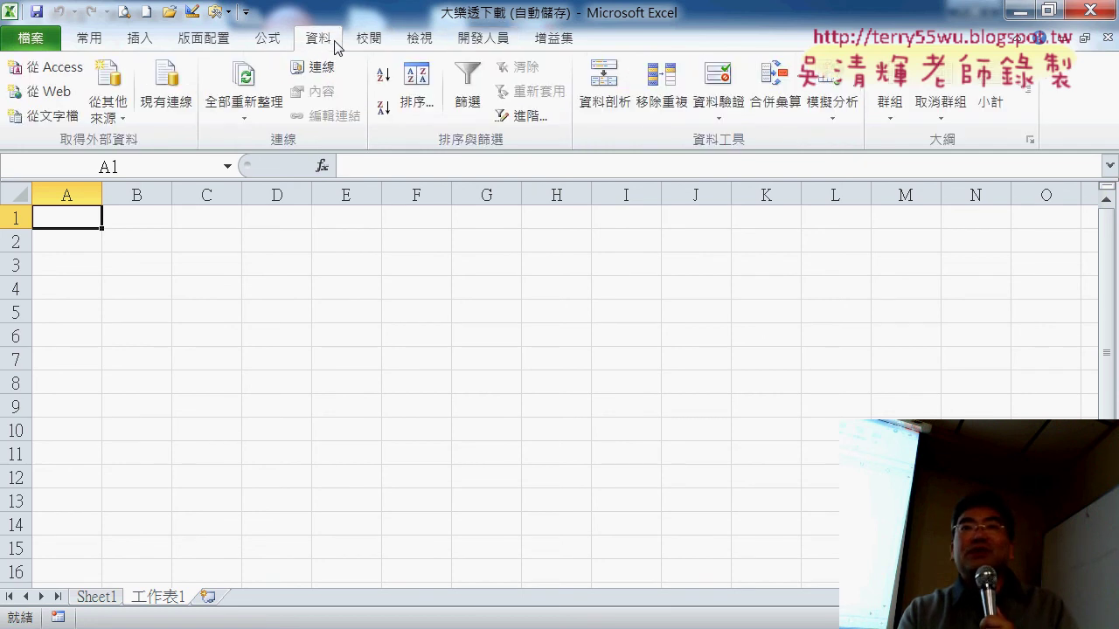
click(59, 98)
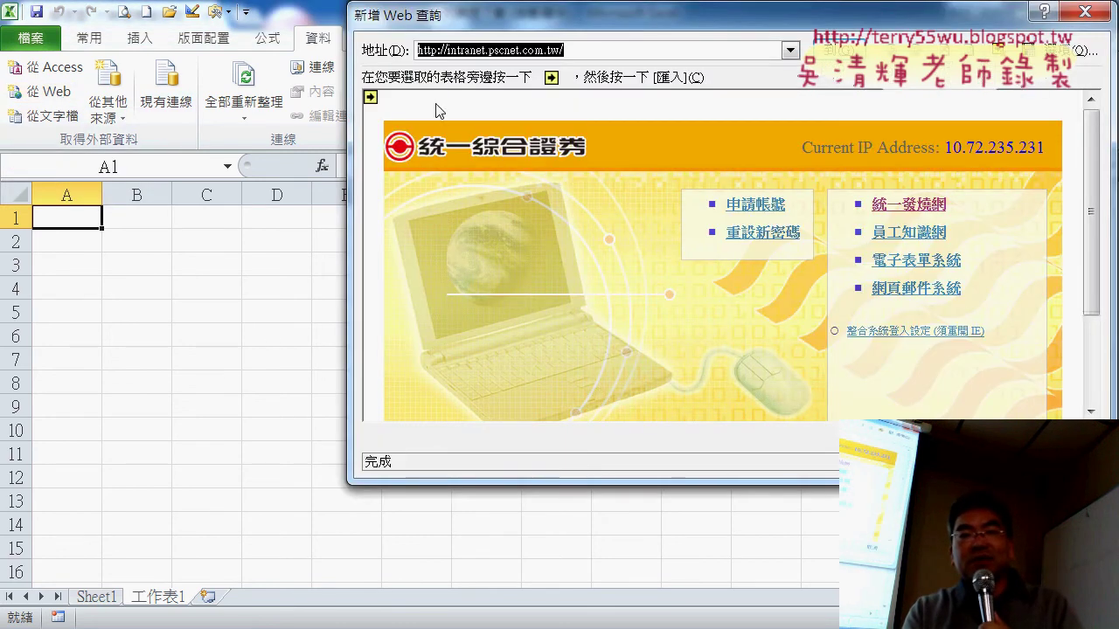
right_click(519, 50)
click(571, 116)
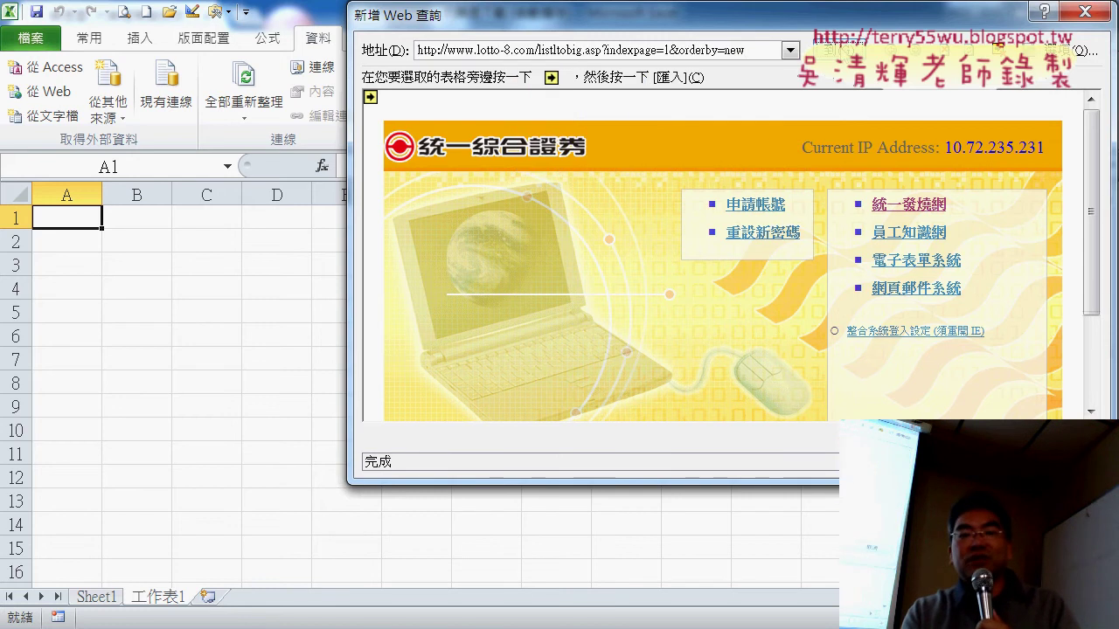
key(Return)
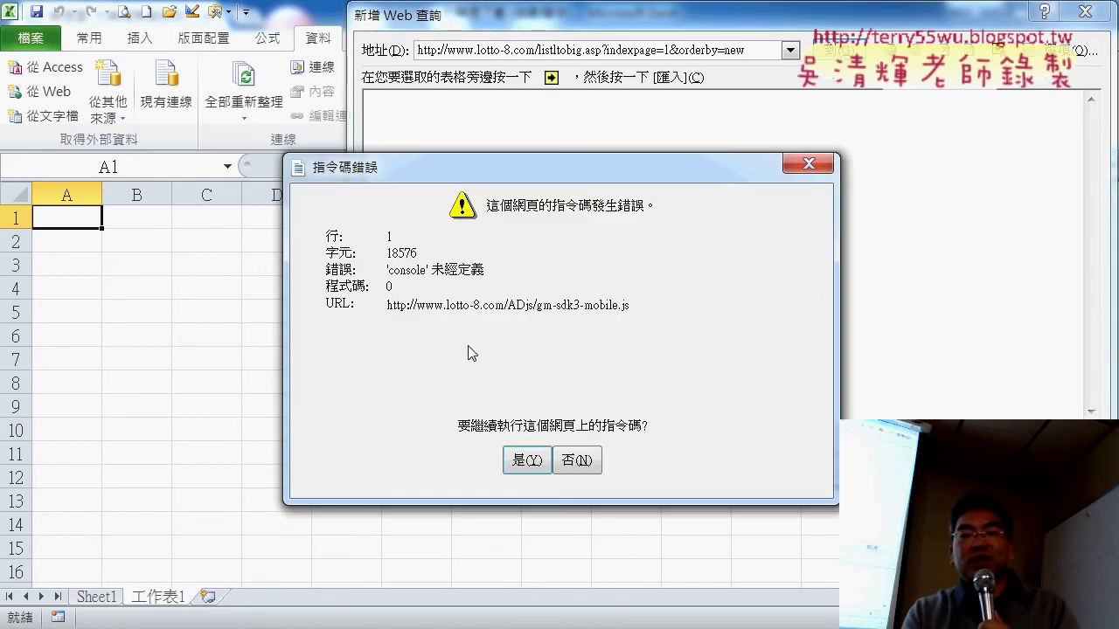
click(522, 469)
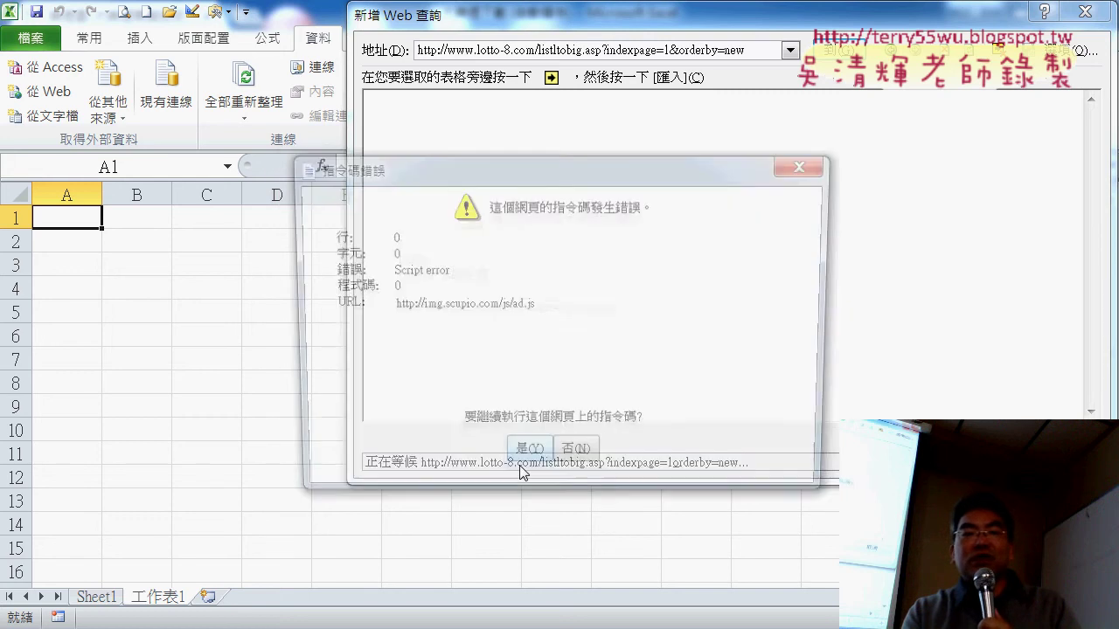
click(523, 465)
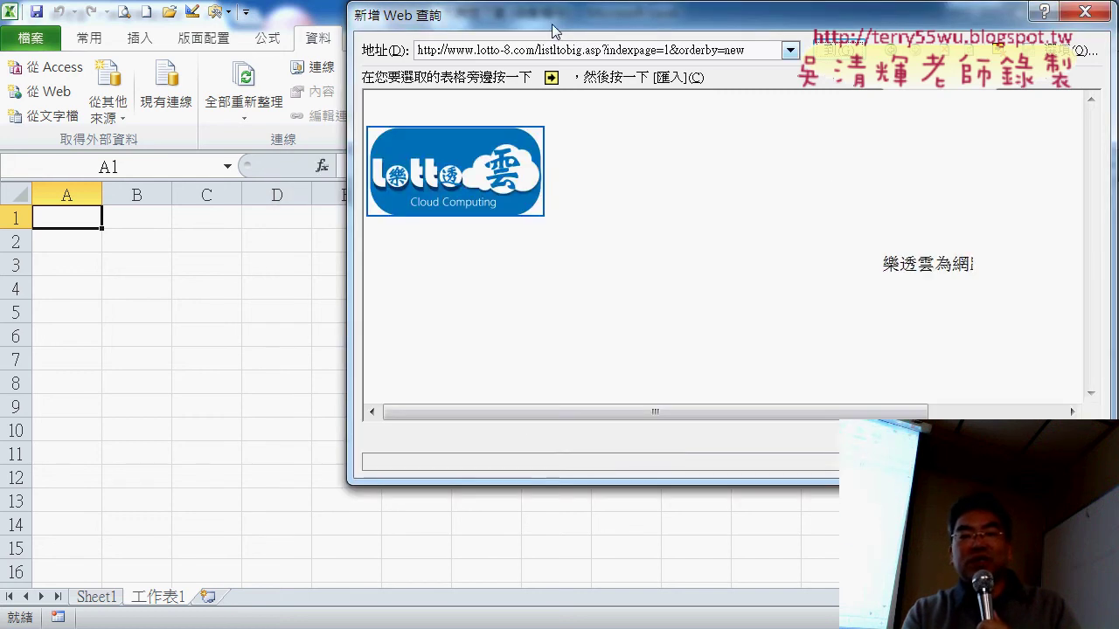
drag(611, 15, 332, 18)
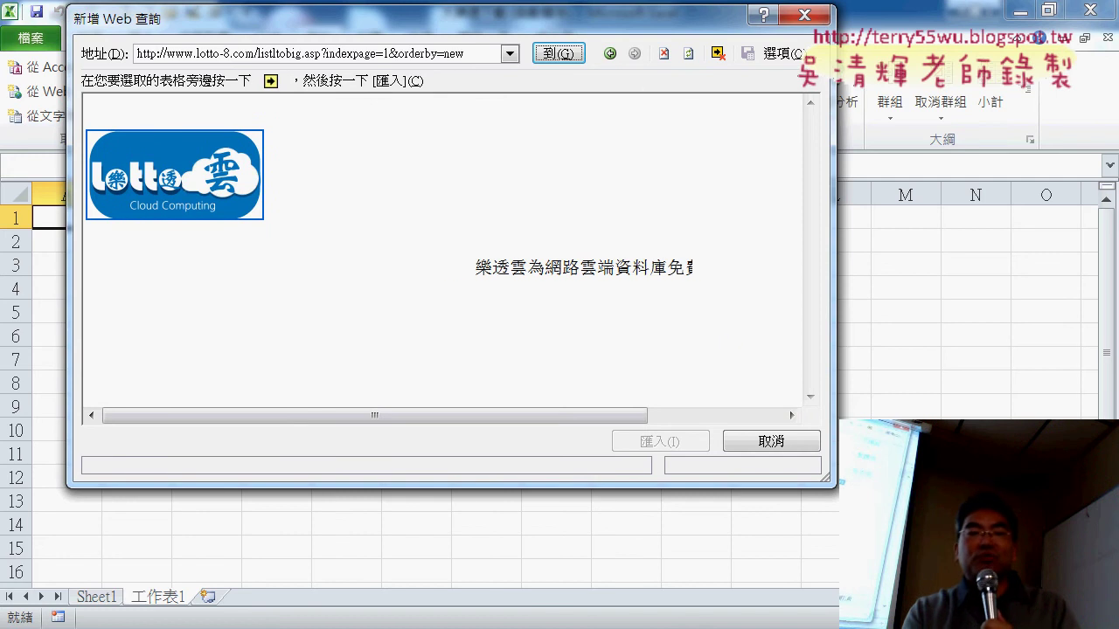
drag(826, 479, 1081, 613)
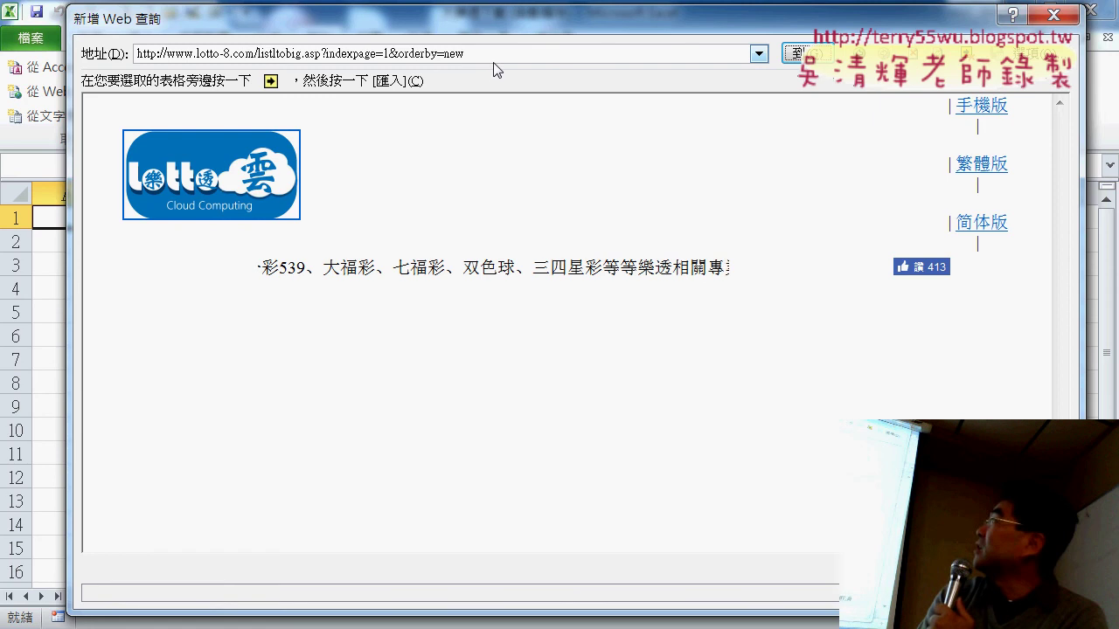
click(699, 55)
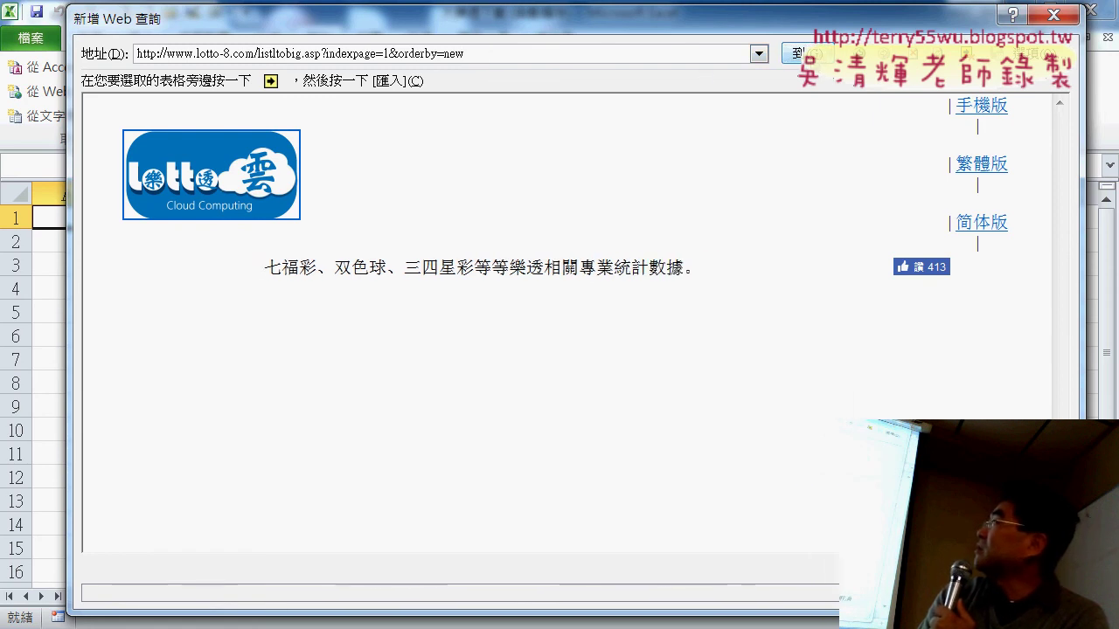
key(Return)
click(524, 449)
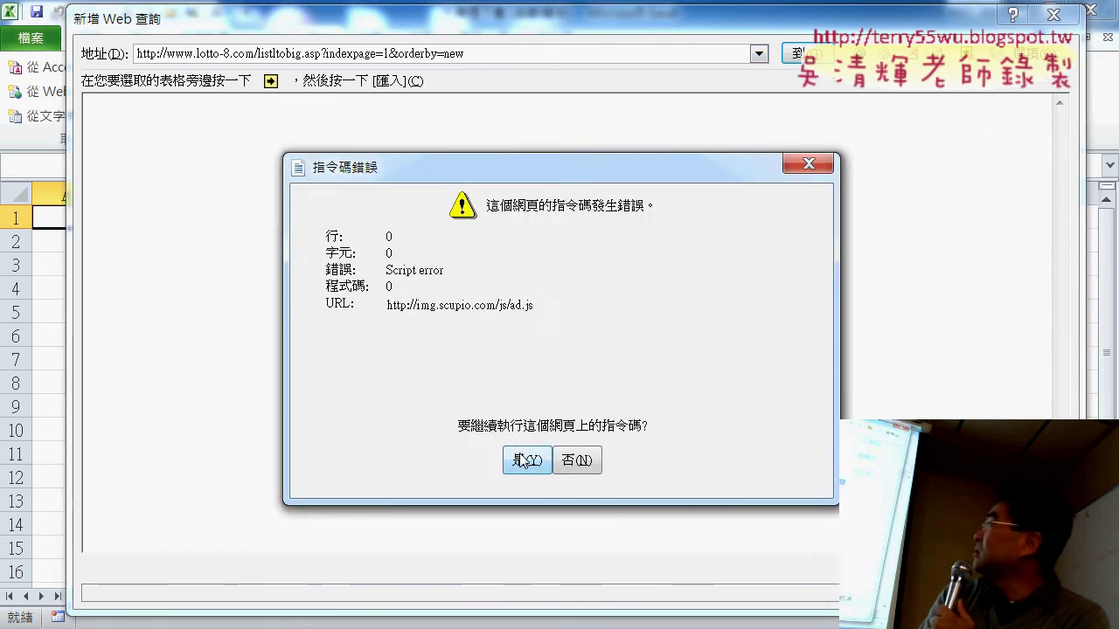
click(524, 457)
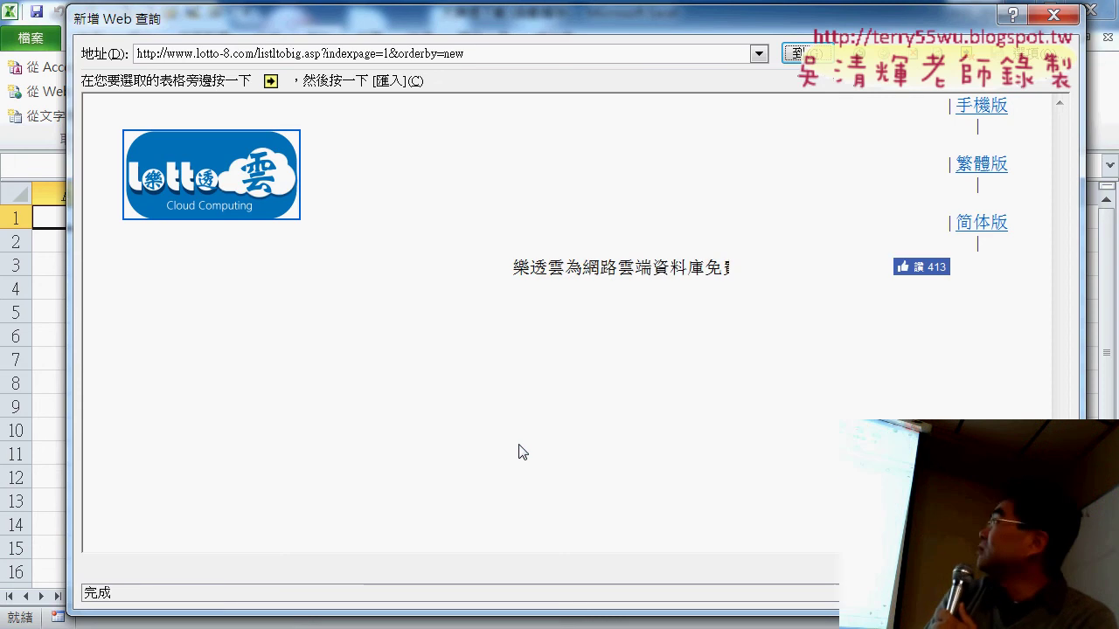
key(Escape)
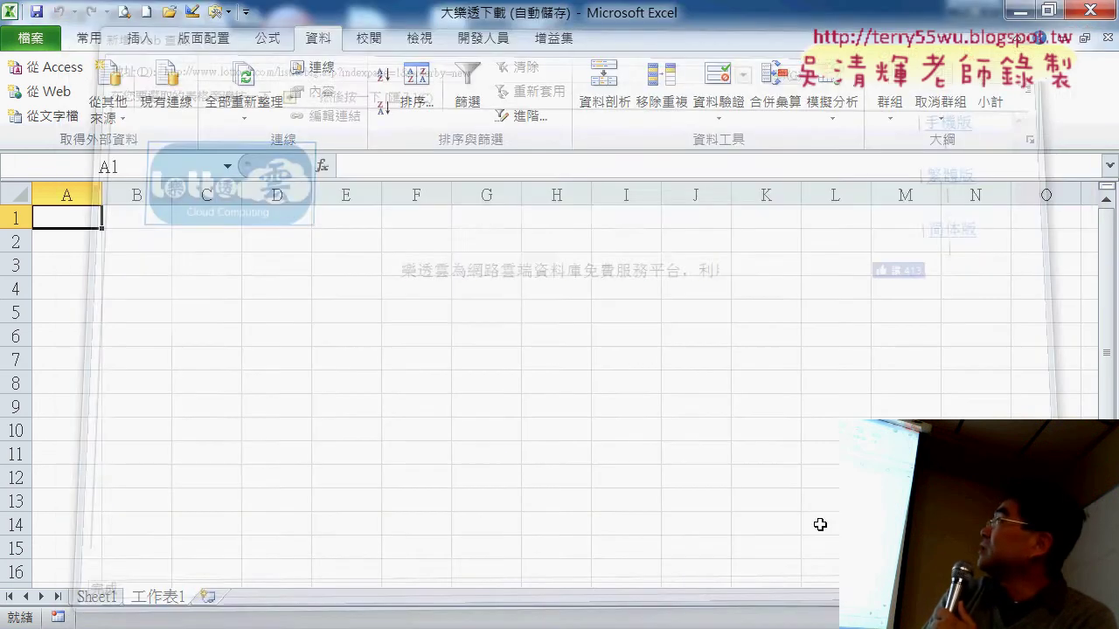
Start a 從 Web query, paste the lotto page-1 address, load it, and accept both script errors.
click(43, 91)
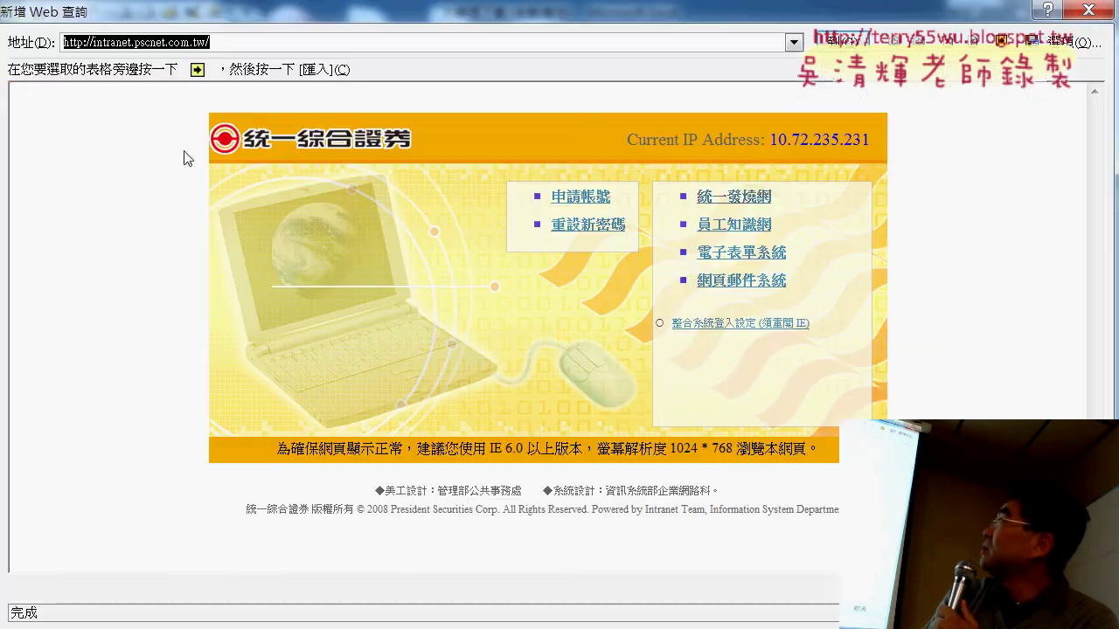
right_click(254, 41)
click(297, 101)
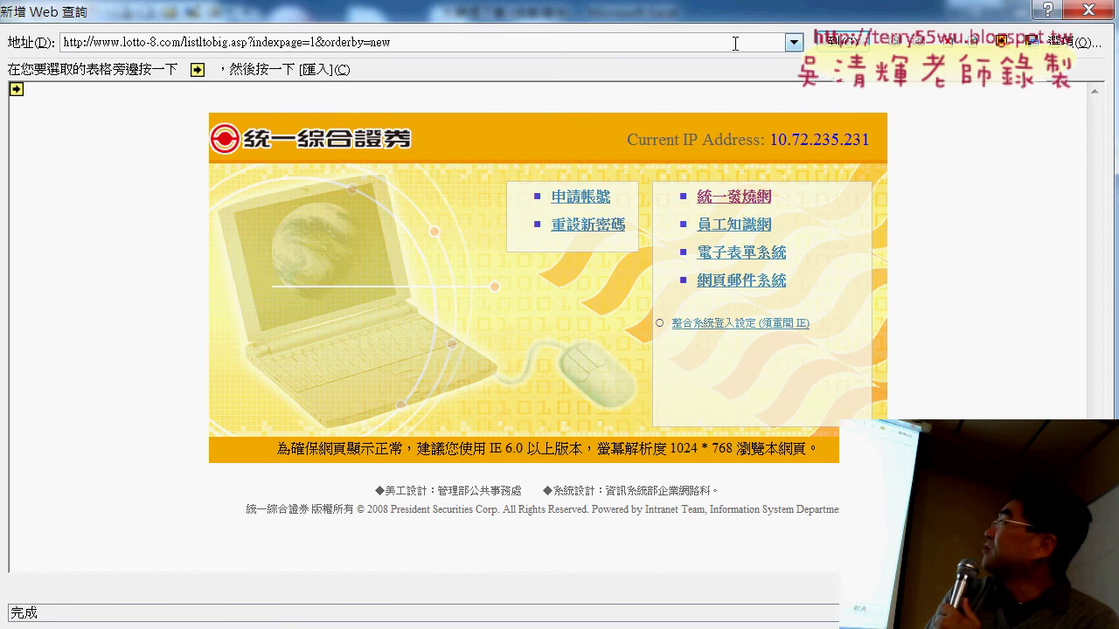
click(835, 41)
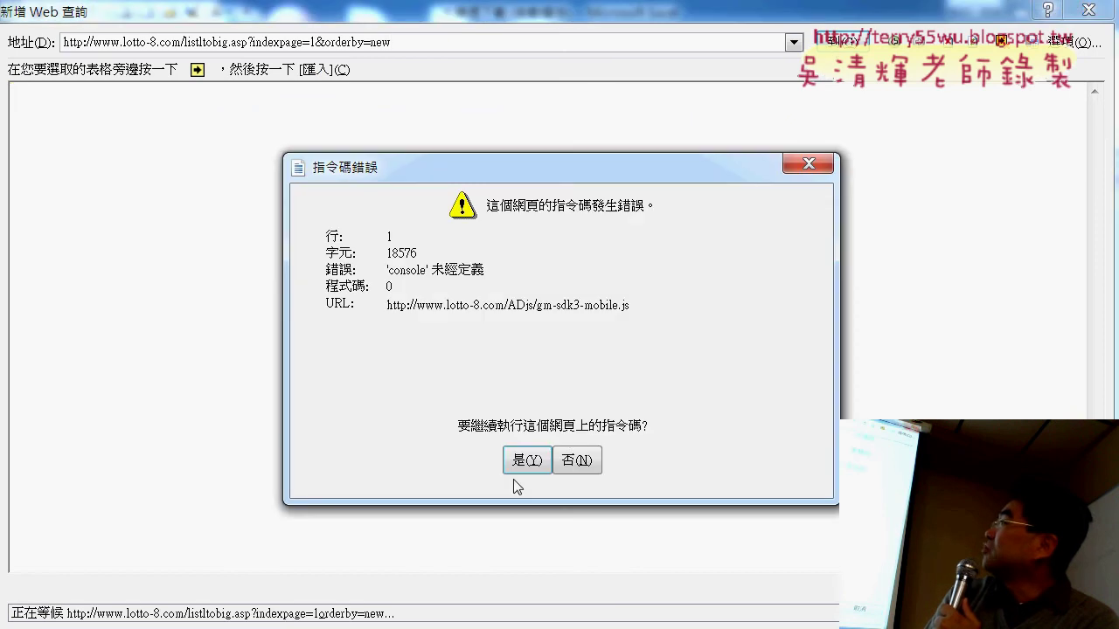
click(525, 461)
click(524, 460)
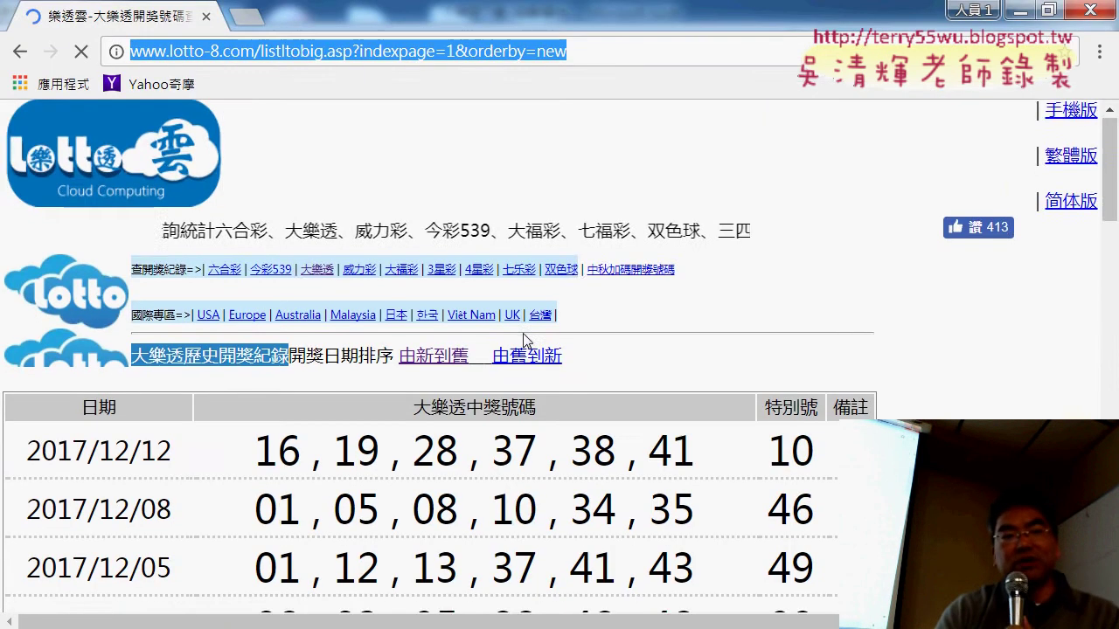
Scroll through the draw results in Chrome, then return to Excel's New Web Query dialog.
scroll(525, 341, down, 2)
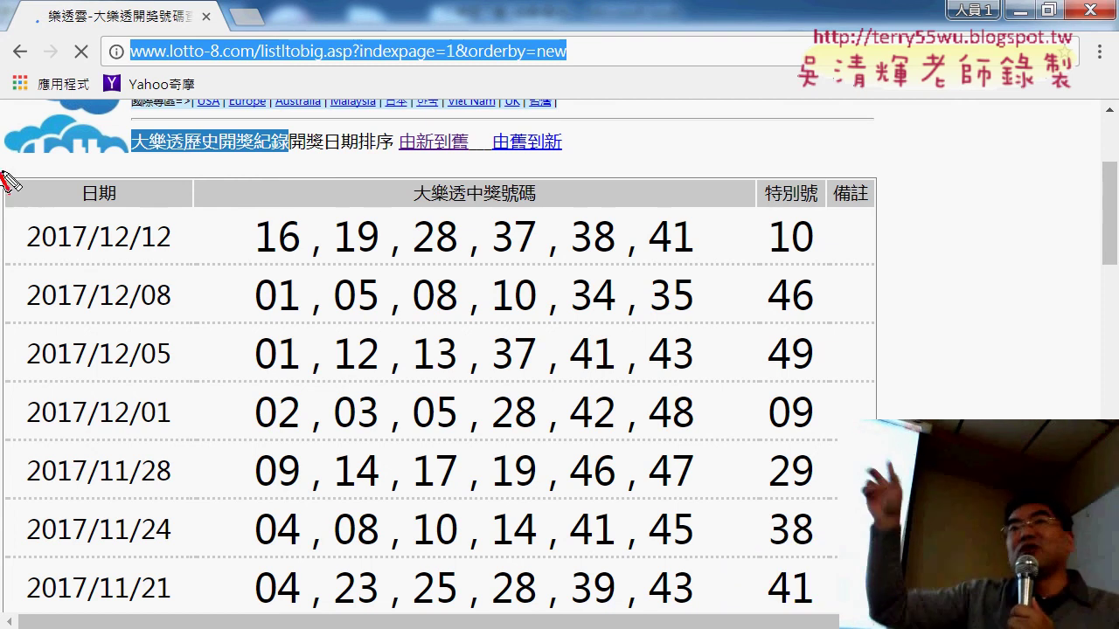
click(15, 196)
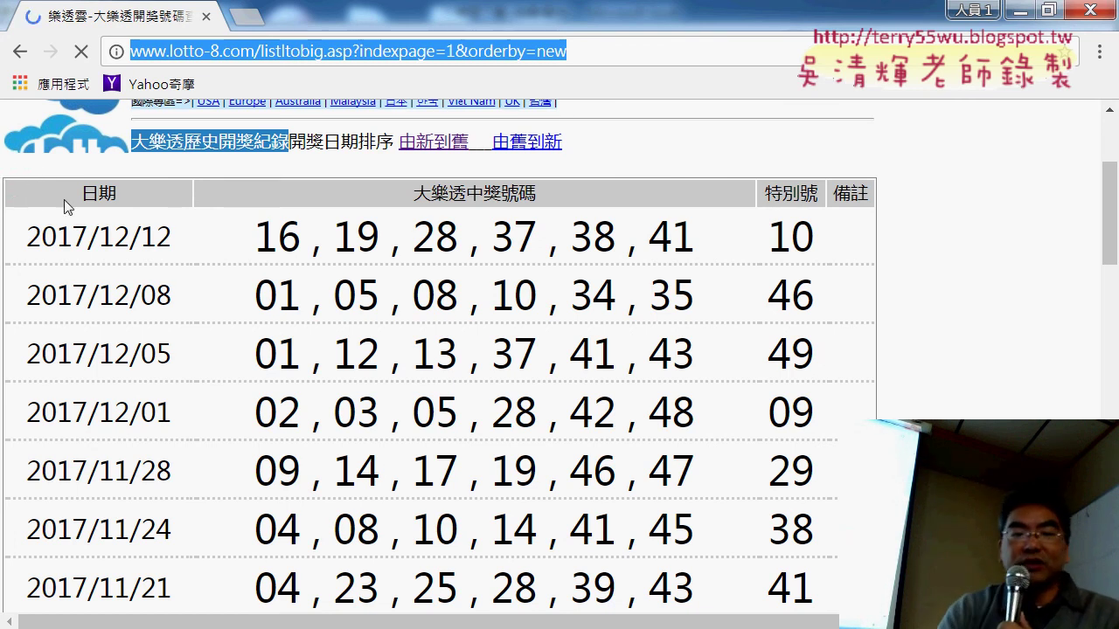
click(258, 625)
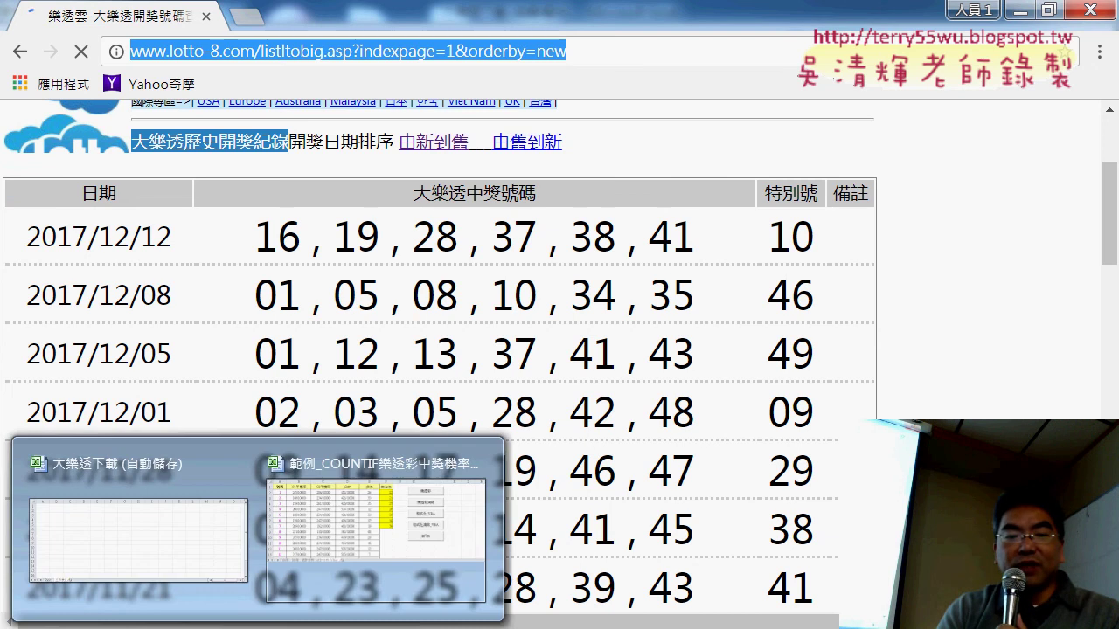
click(157, 534)
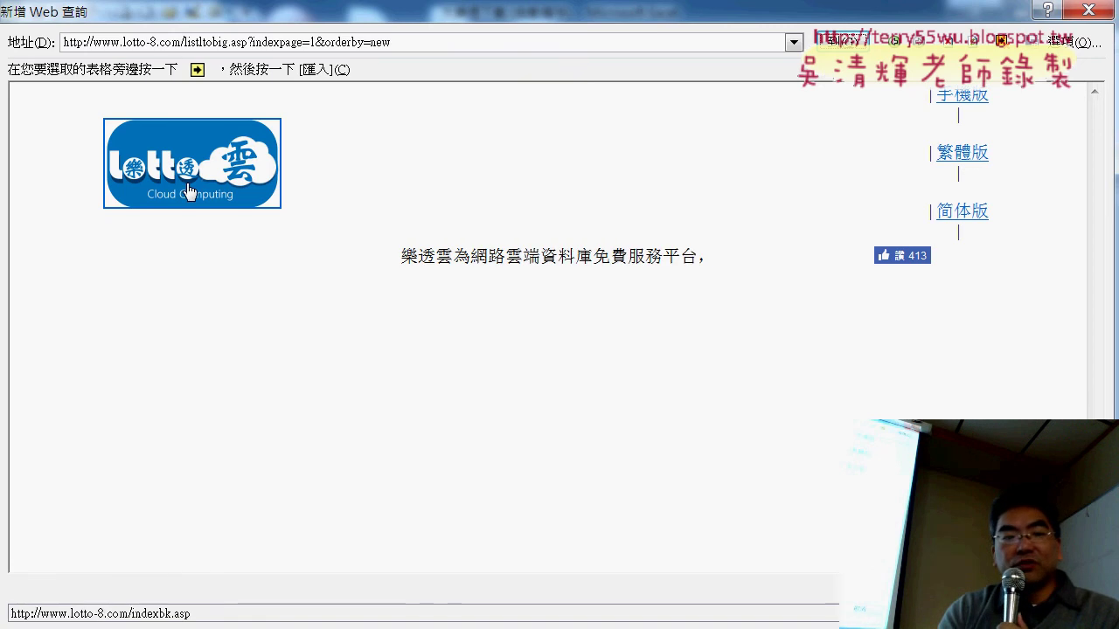
Start a fresh web query and load the pasted lotto-8 draw-history address.
click(1084, 11)
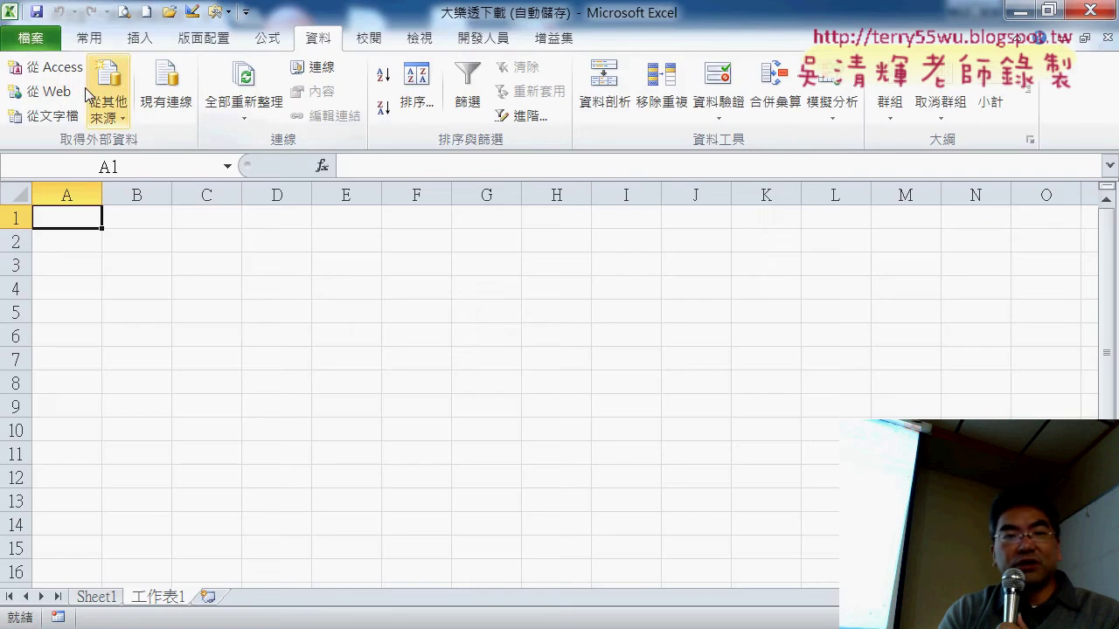
click(40, 91)
right_click(273, 44)
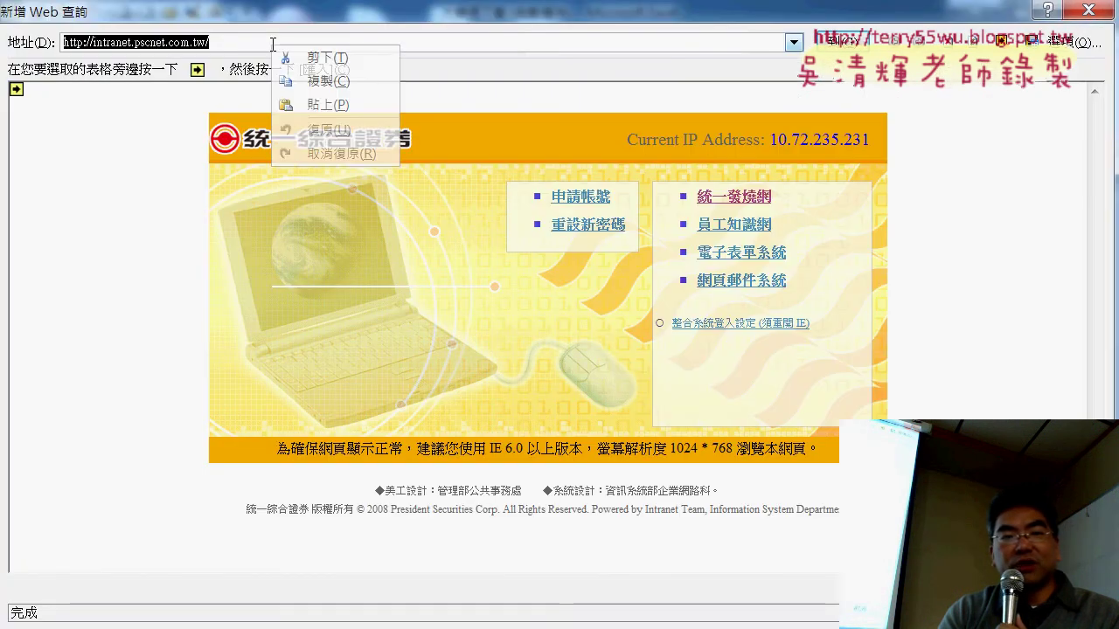
click(334, 105)
click(838, 40)
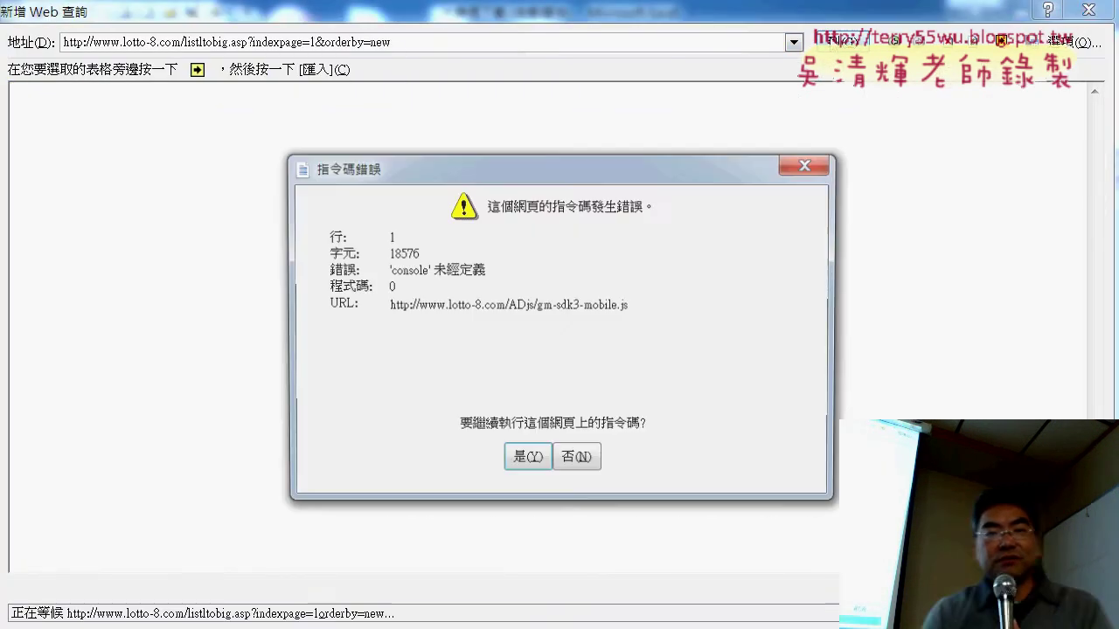
Dismiss both script errors, then close Chrome and the web query window.
click(527, 461)
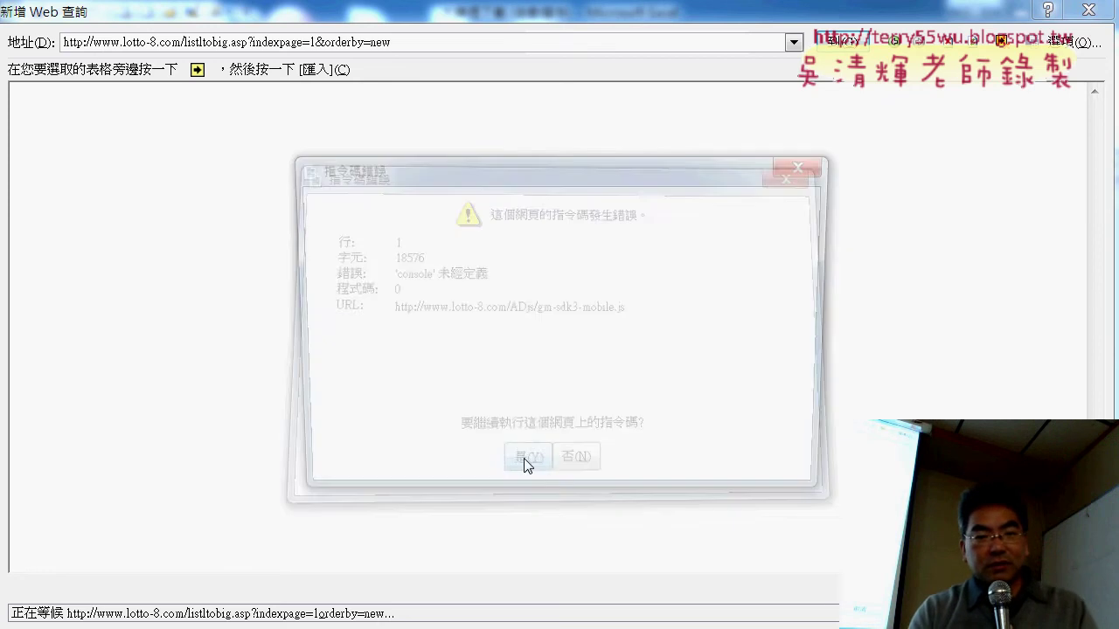
click(527, 463)
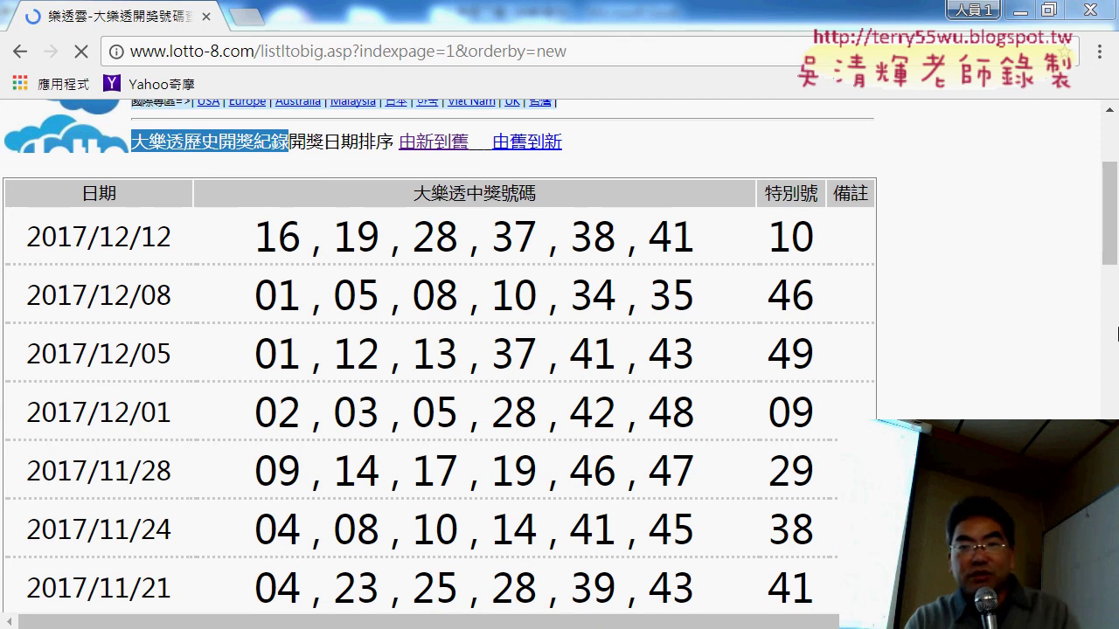
click(1086, 14)
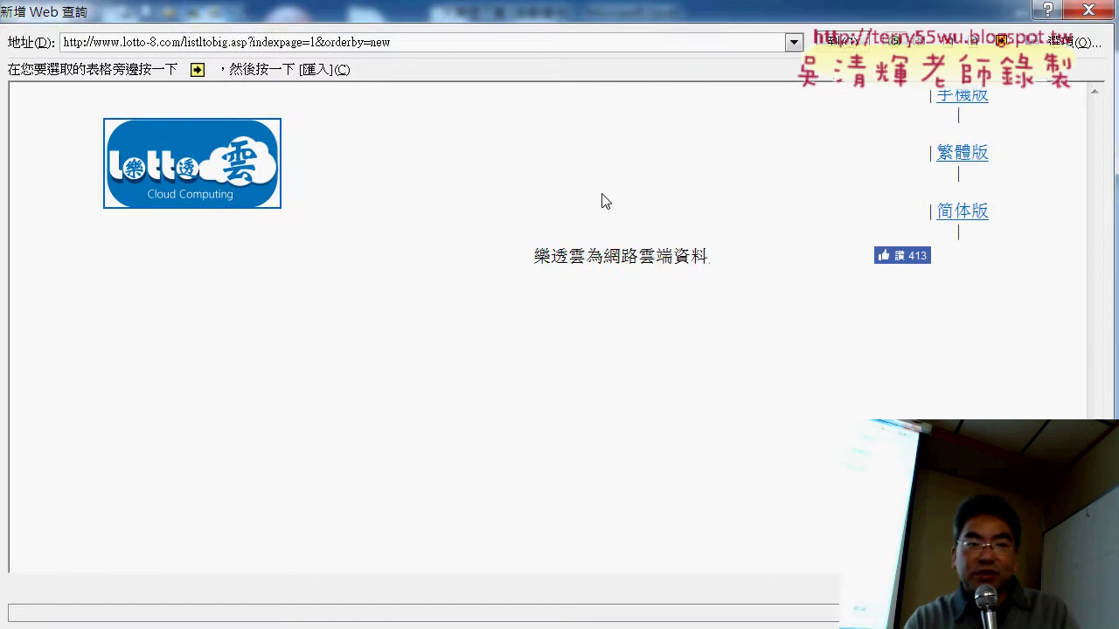
click(1086, 10)
Bring up the Visual Basic editor and widen the code pane to show the commented macro.
click(483, 38)
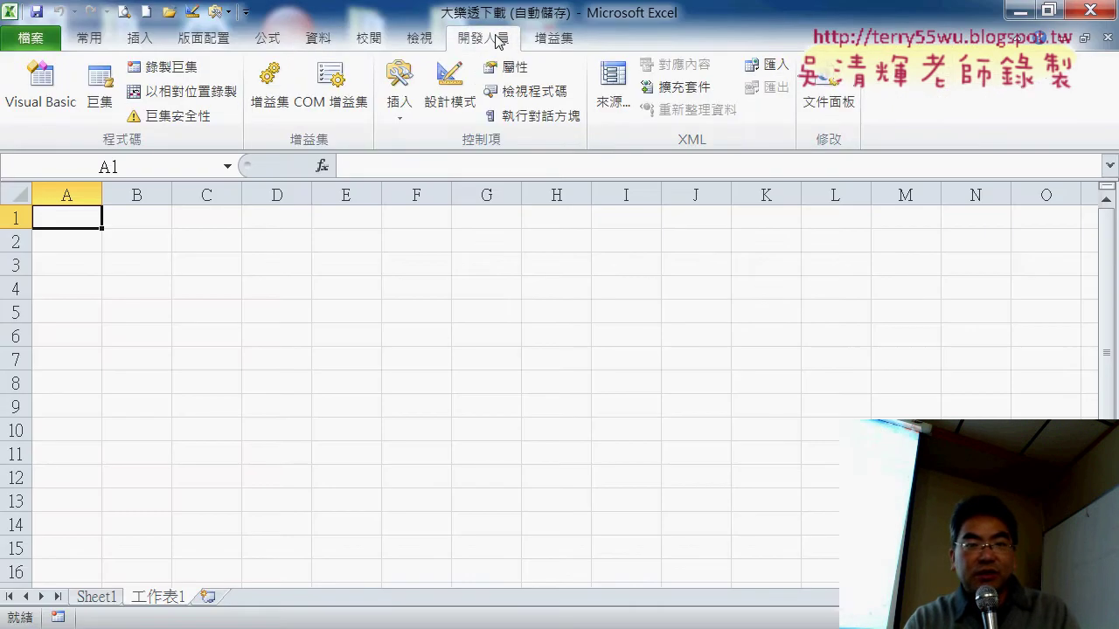
click(40, 88)
scroll(381, 340, down, 5)
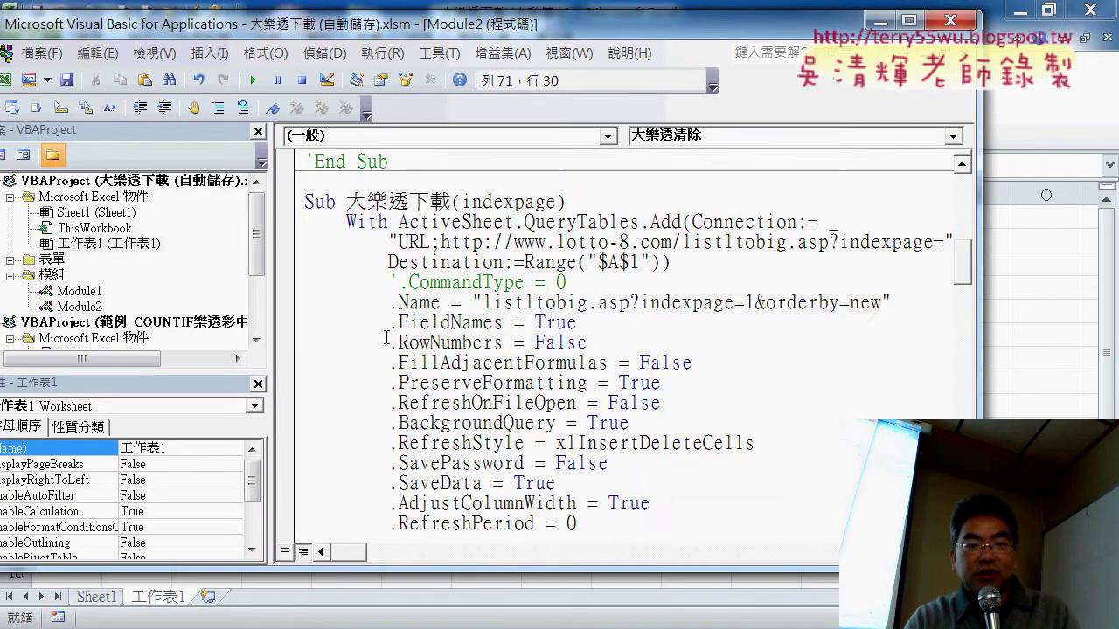
scroll(381, 339, down, 6)
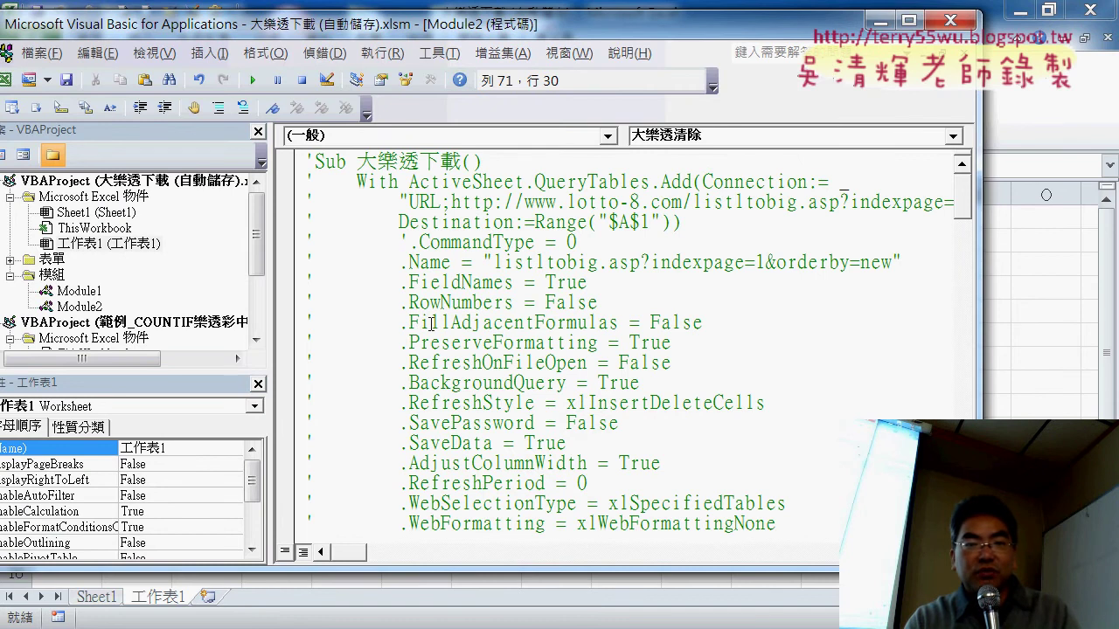
drag(271, 214, 112, 214)
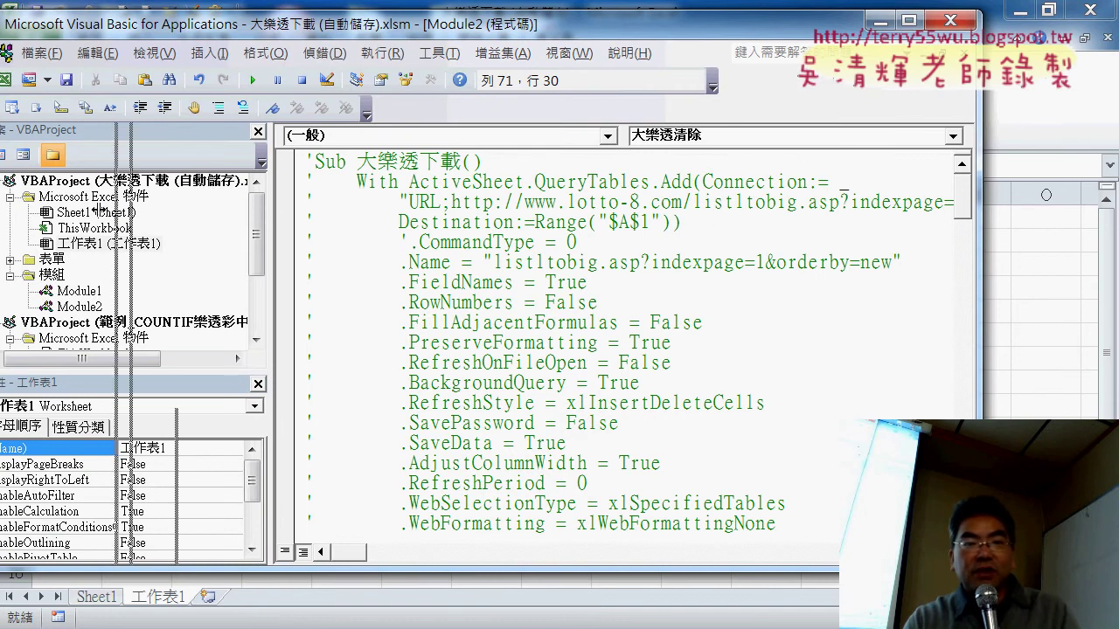
drag(450, 34, 619, 32)
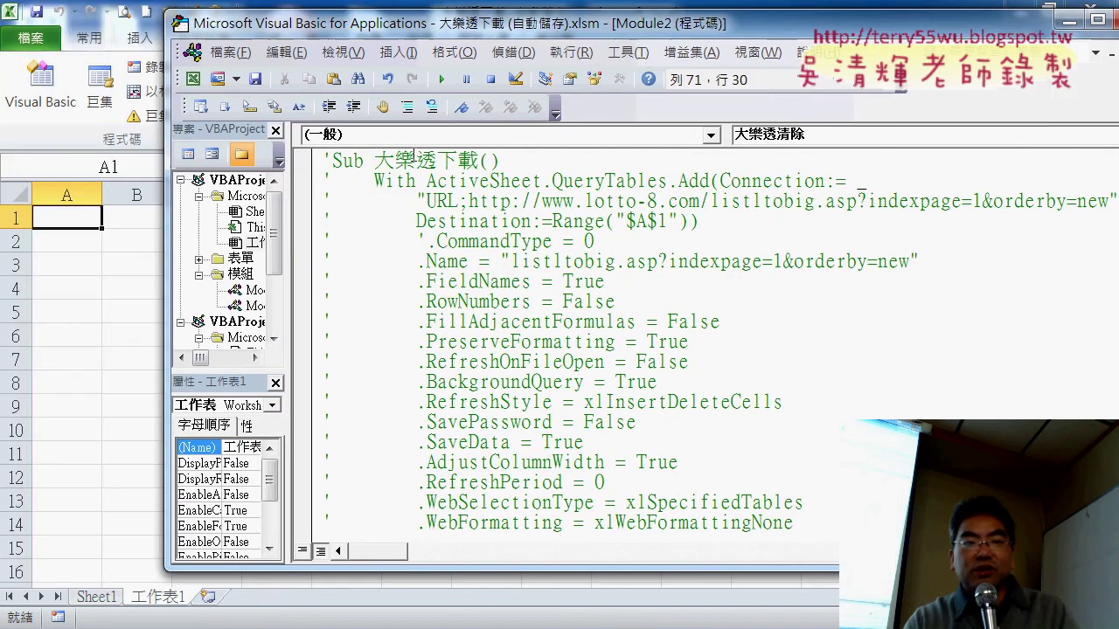
Uncomment the Sub 大樂透下載() block and enlarge the editor window.
mouse_move(333, 164)
mouse_down()
mouse_move(603, 502)
mouse_move(603, 454)
mouse_up()
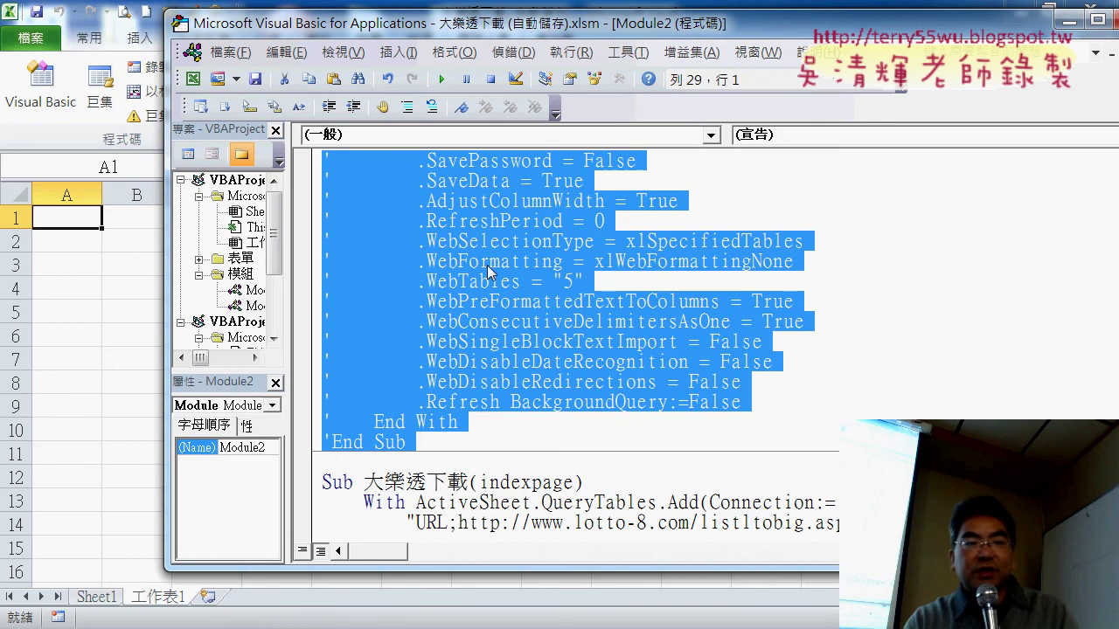
click(432, 107)
scroll(419, 234, up, 5)
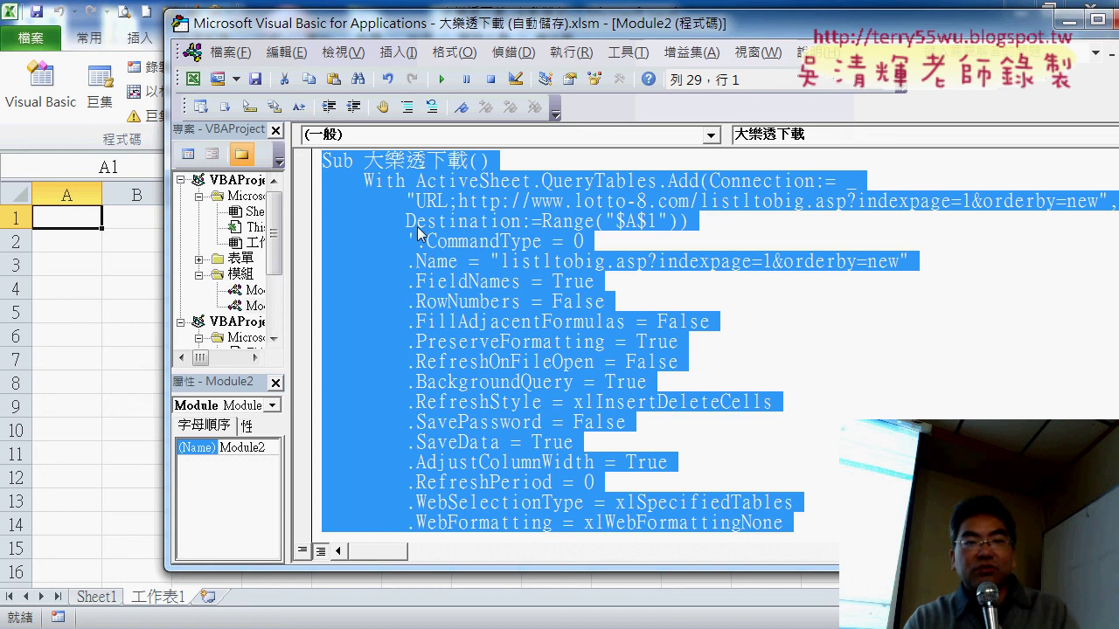
drag(374, 28, 212, 20)
mouse_move(1019, 336)
mouse_down()
mouse_move(1005, 335)
mouse_move(1089, 336)
mouse_up()
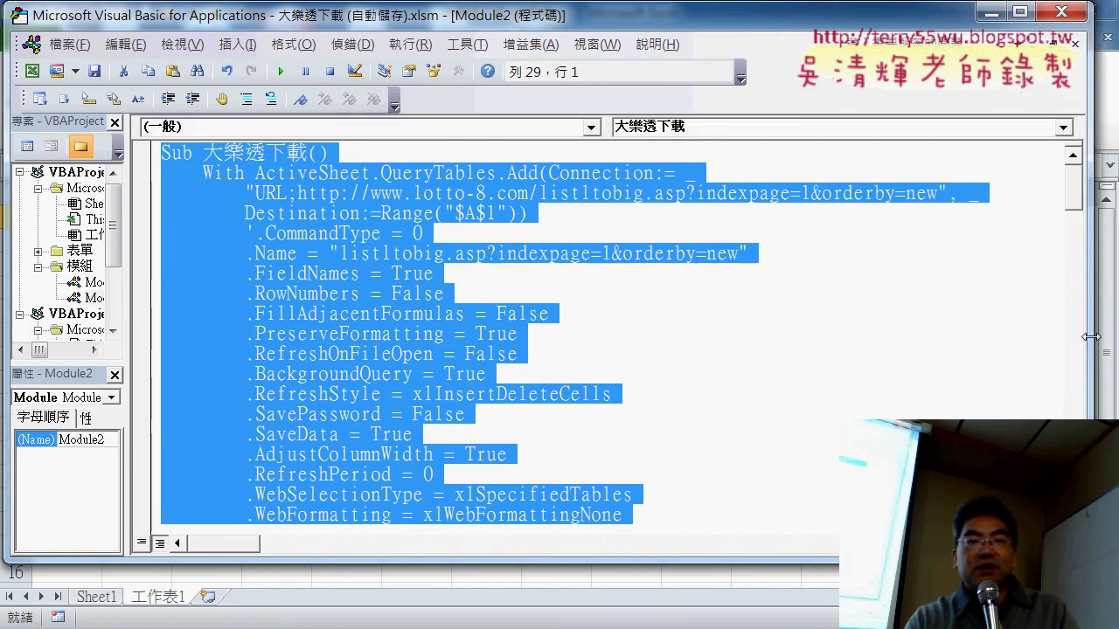
click(962, 296)
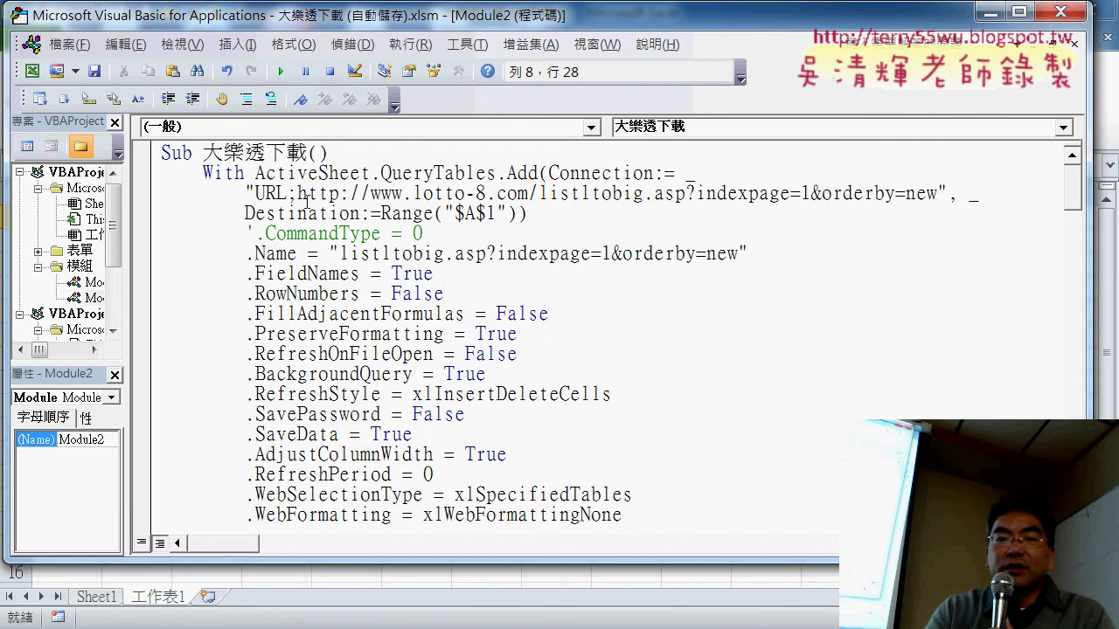
key(shift+Right)
key(shift+Right)
key(shift+Right)
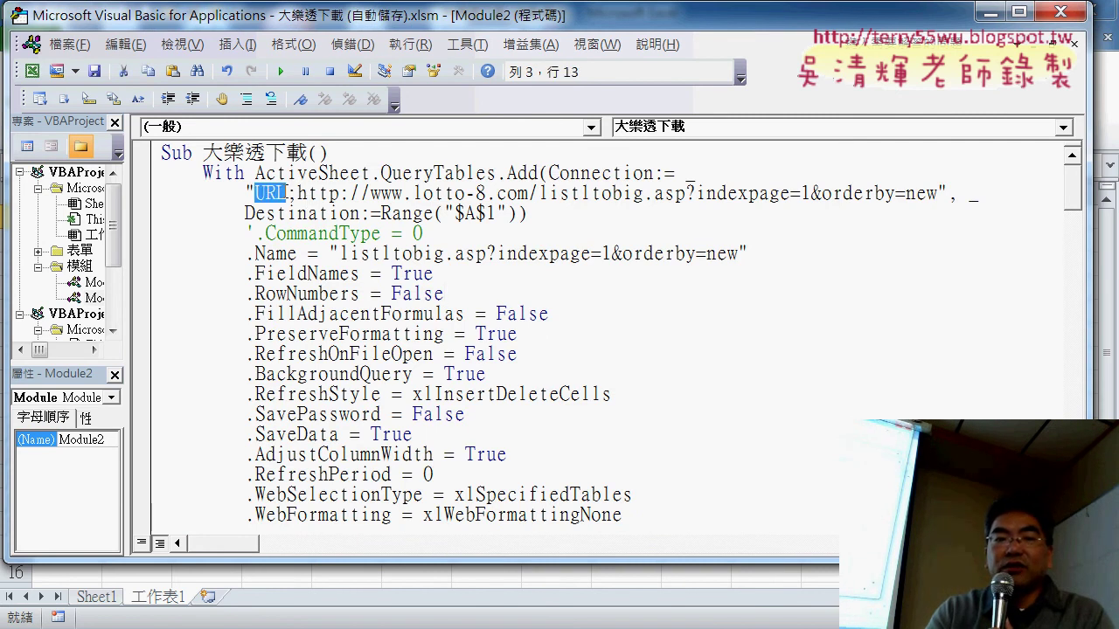
key(shift+Left)
click(247, 192)
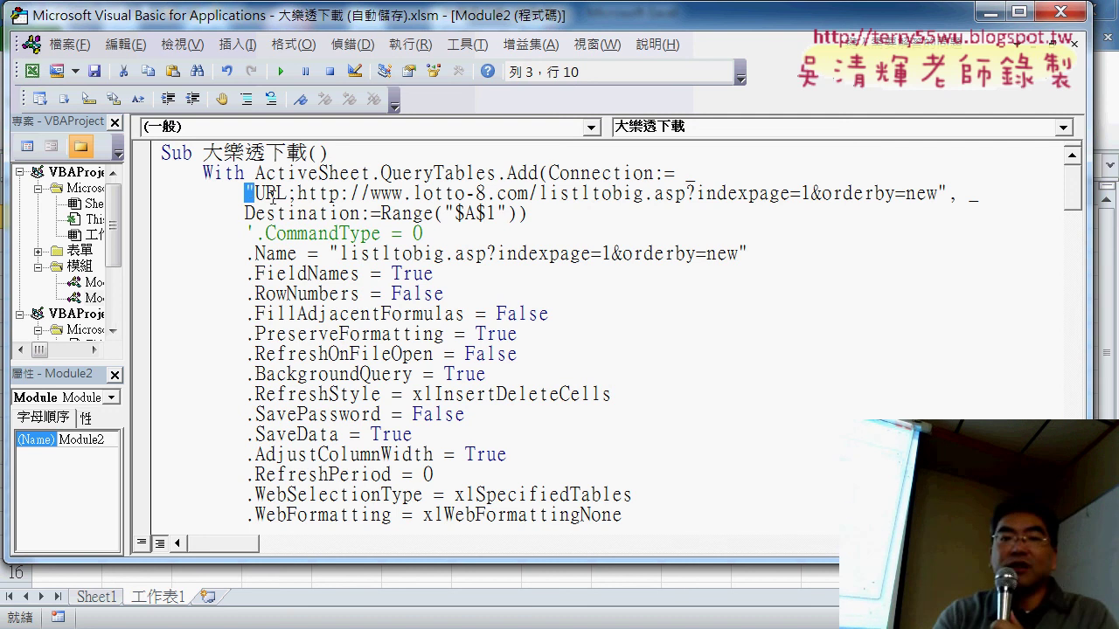
drag(290, 193, 255, 193)
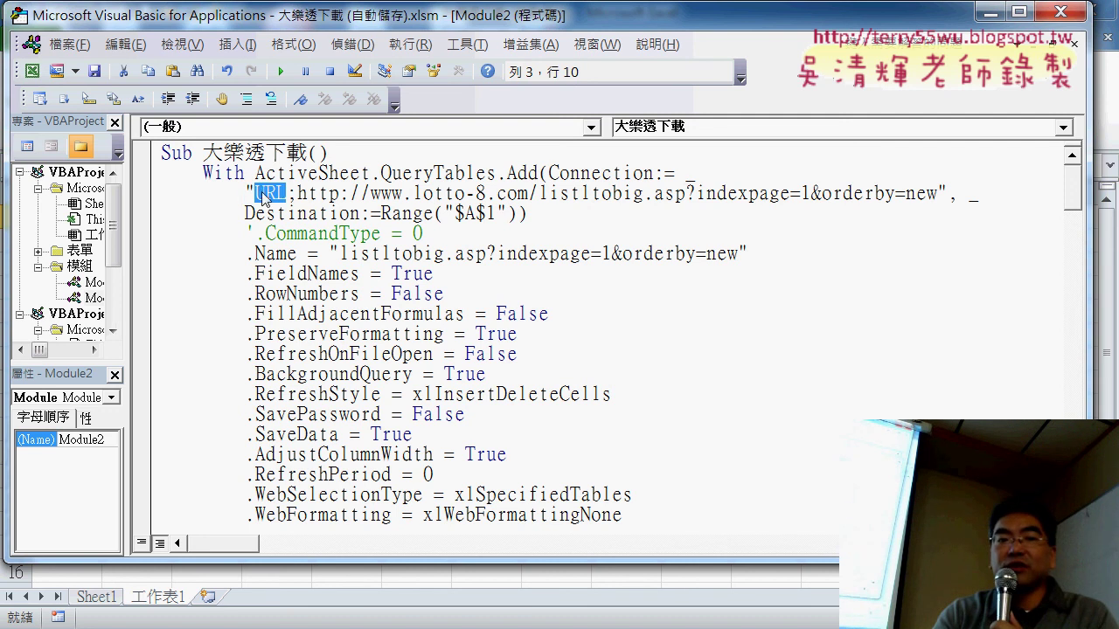
click(289, 193)
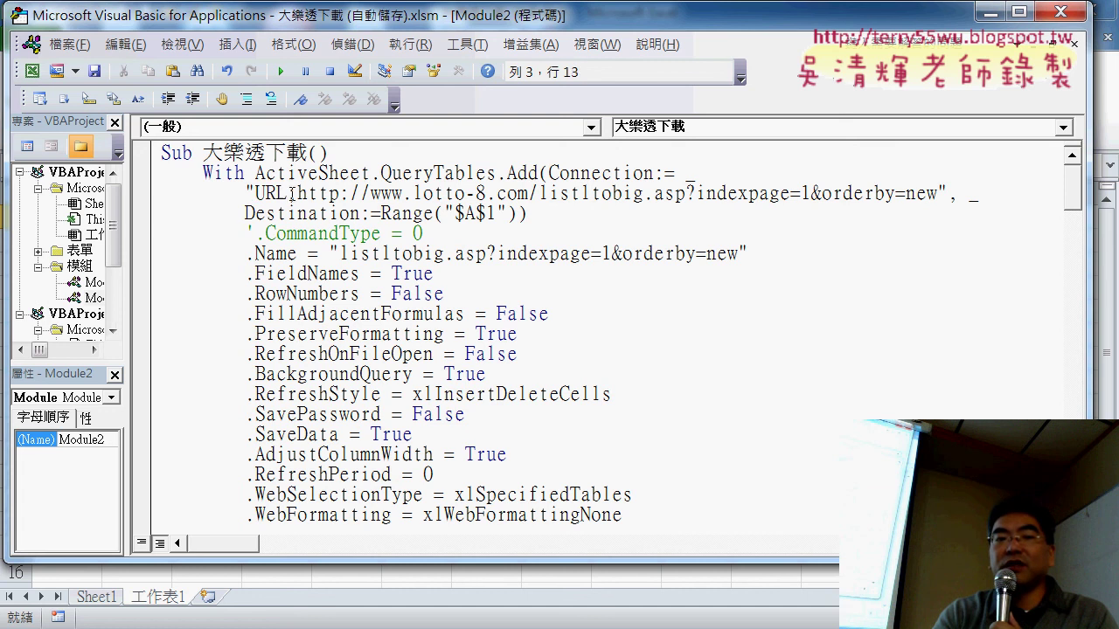
drag(298, 193, 897, 194)
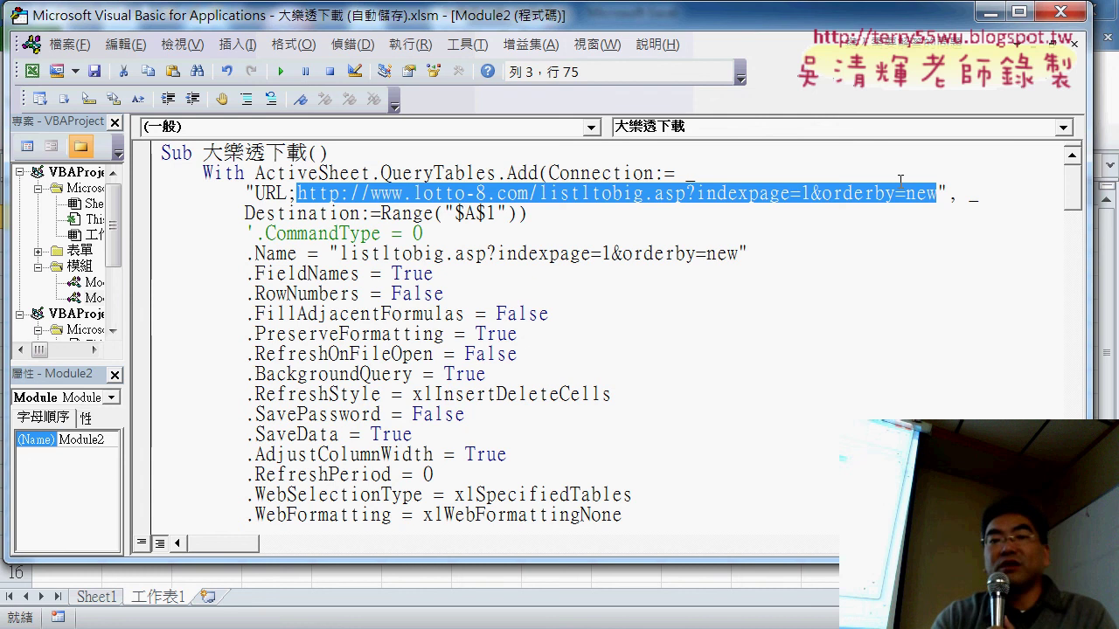
click(832, 193)
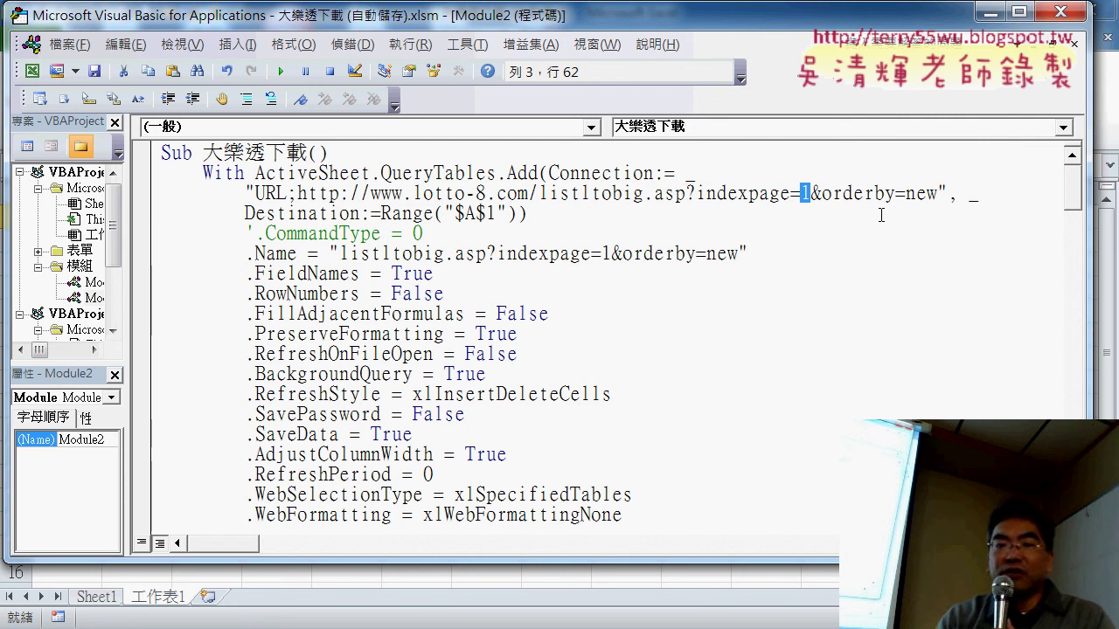
click(360, 153)
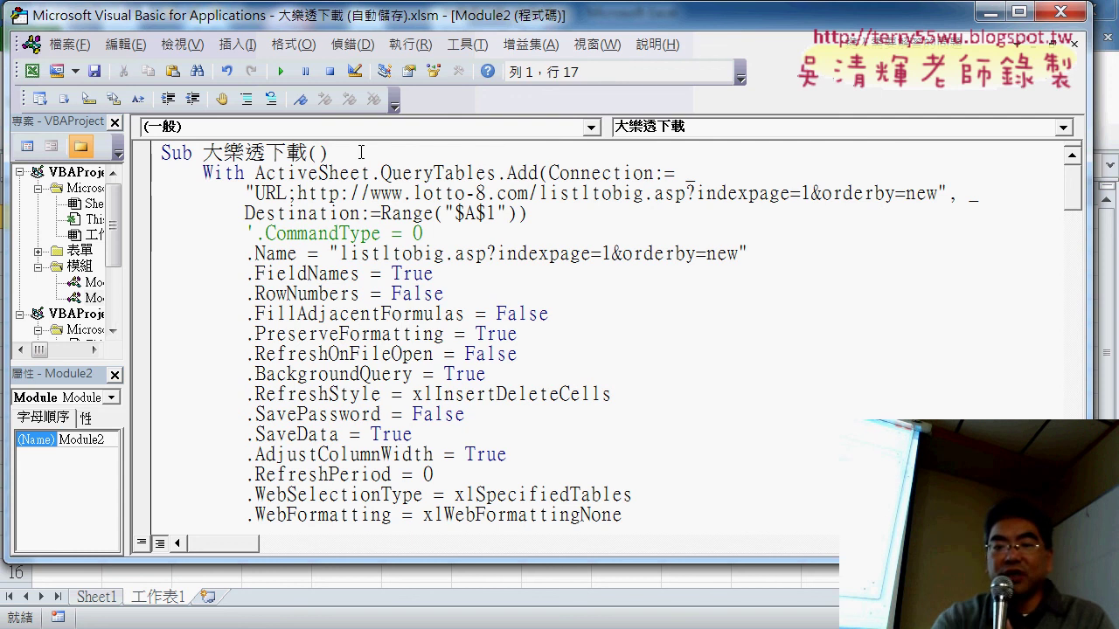
Insert an indented For i = 1 To 50 line and a matching Next below Sub 大樂透下載().
key(Return)
key(Return)
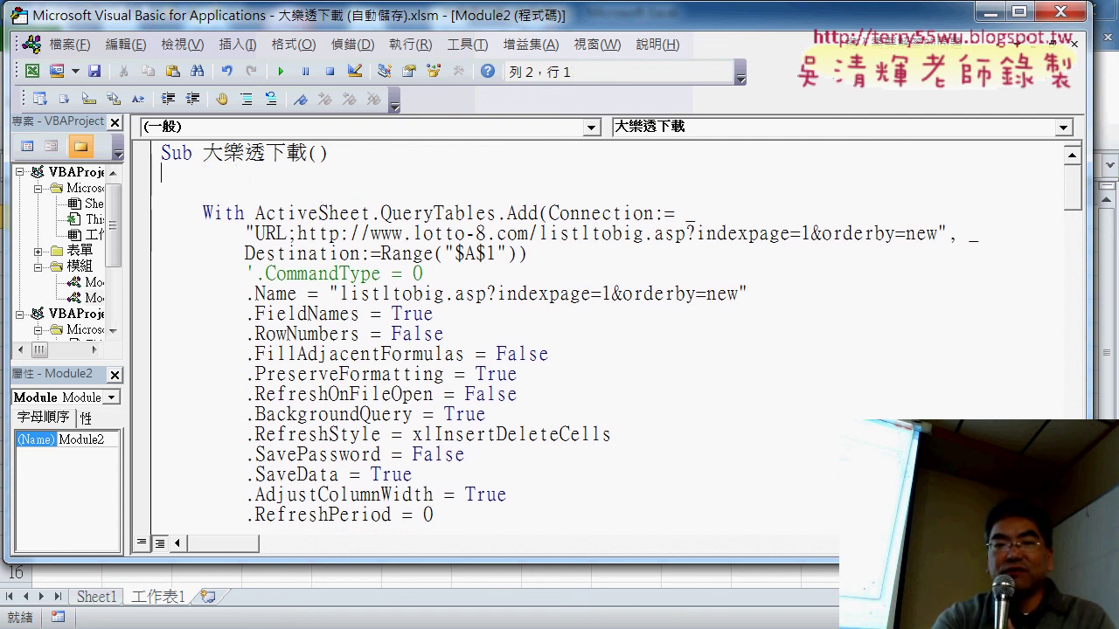
key(Tab)
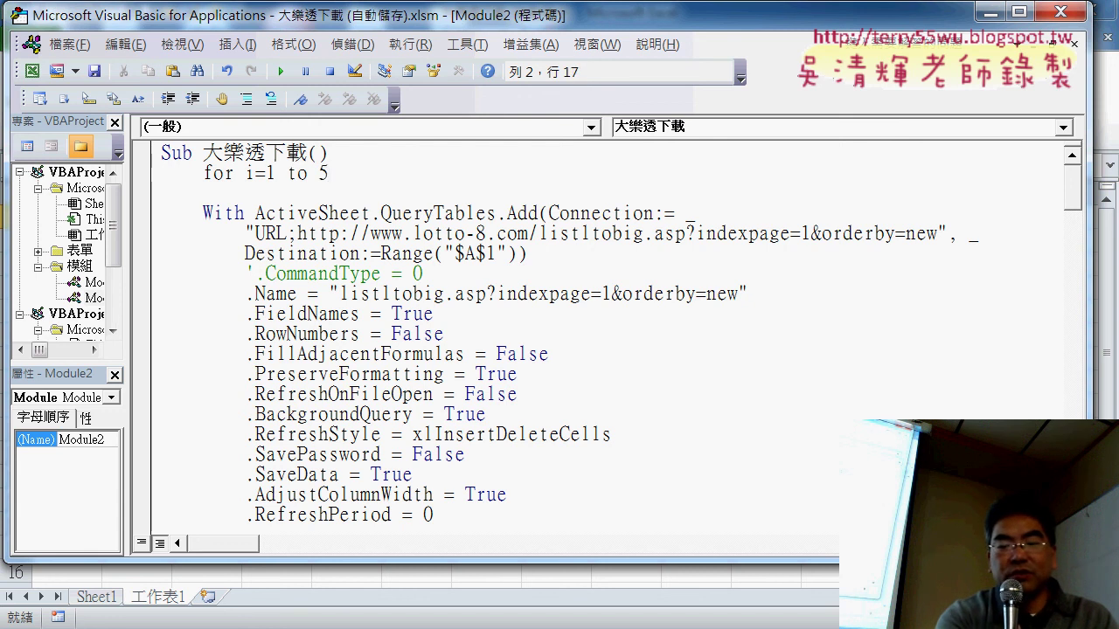
key(Return)
key(Return)
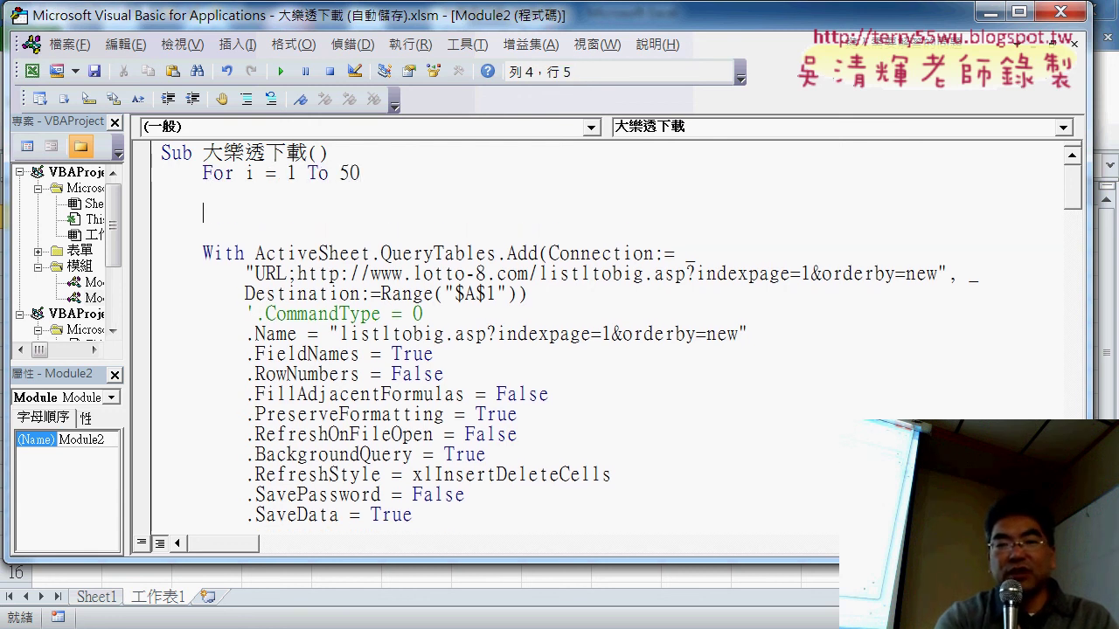
text(next)
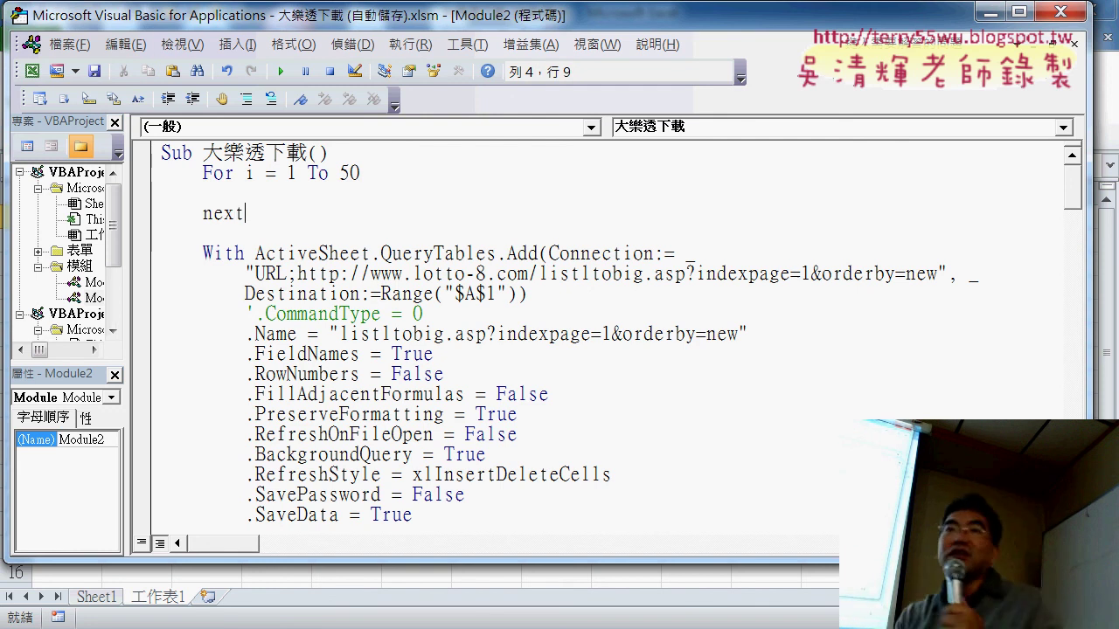
click(152, 258)
scroll(153, 261, down, 2)
scroll(163, 264, down, 4)
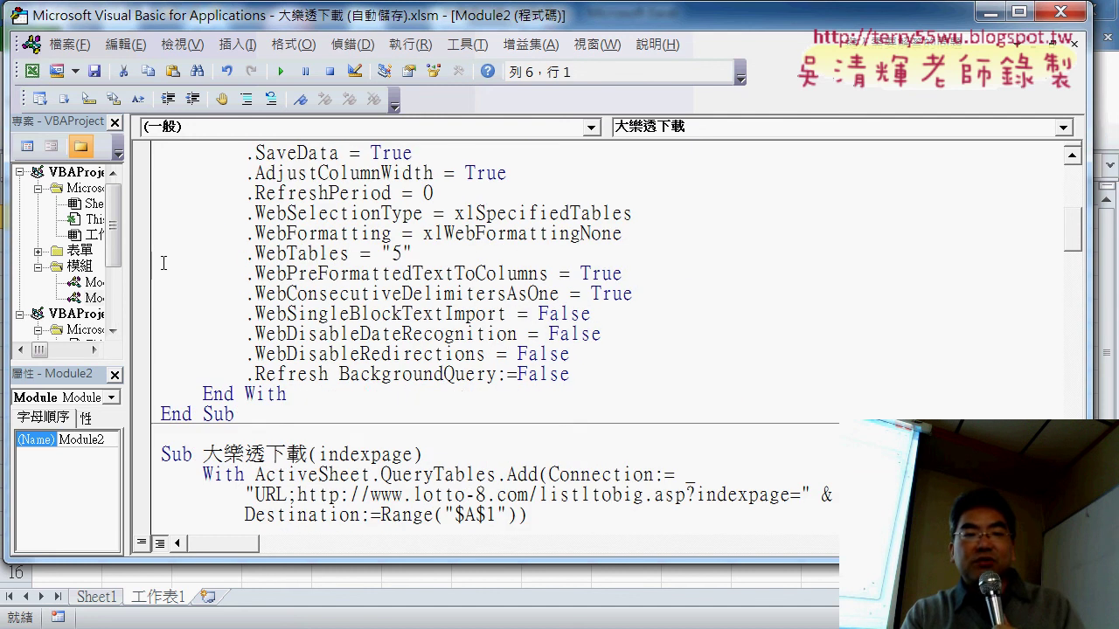
Select the With…End With block, undoing an accidental paste over the code.
shift+click(148, 402)
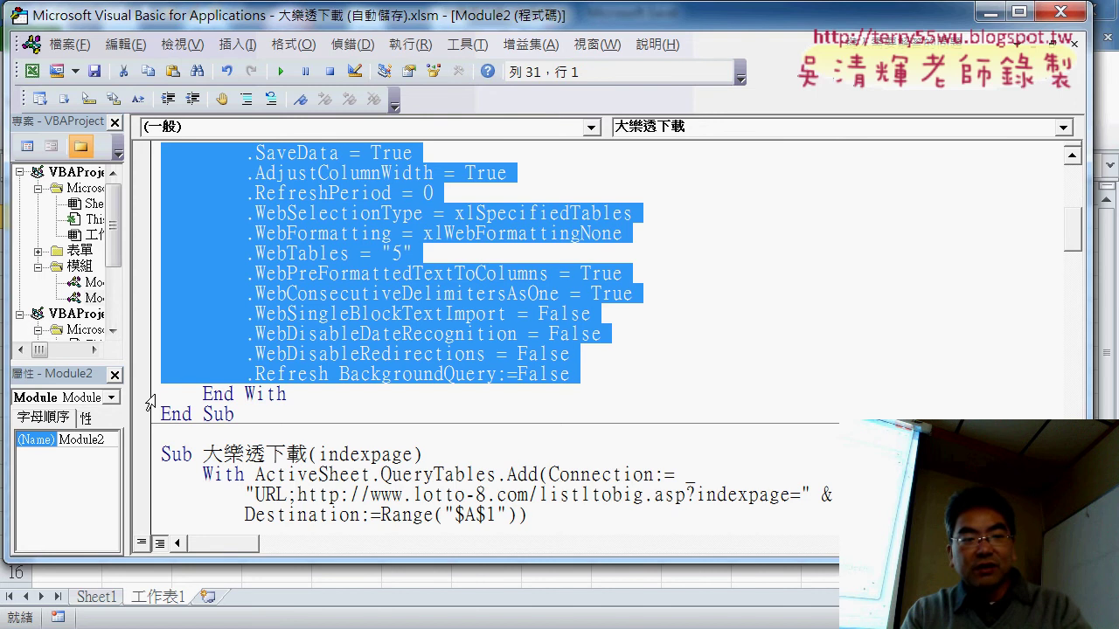
shift+click(288, 395)
scroll(238, 317, up, 5)
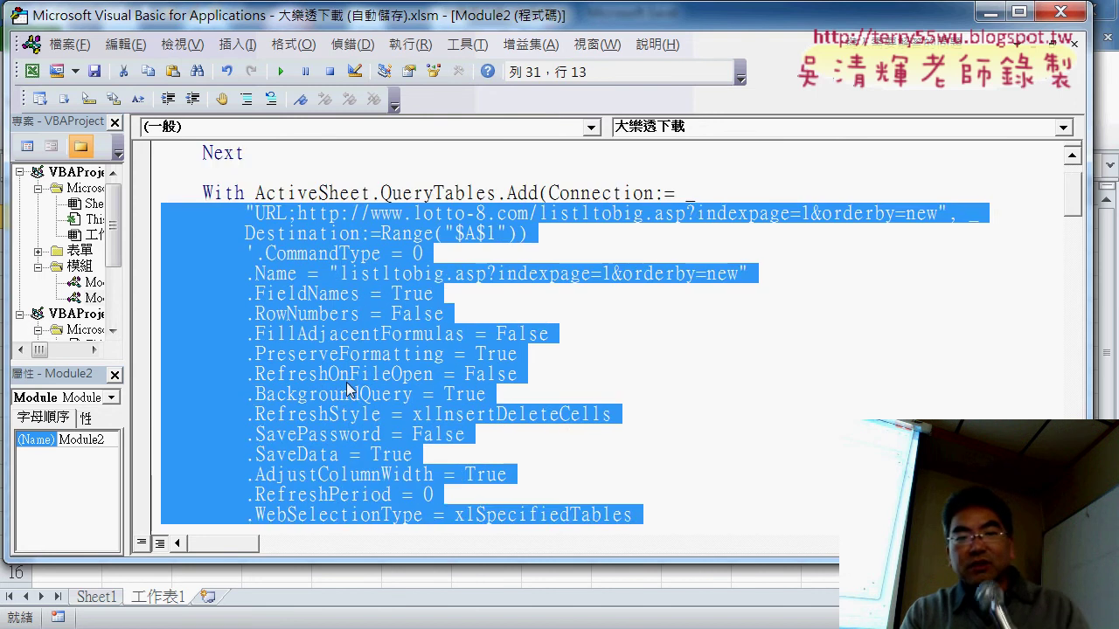
scroll(238, 317, up, 1)
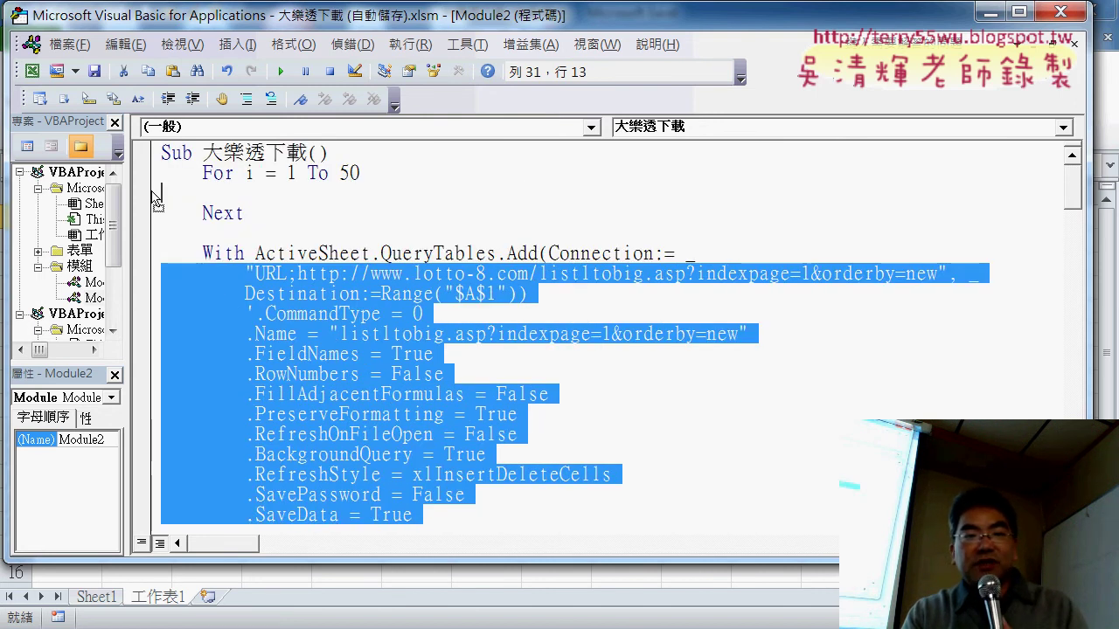
key(ctrl+v)
drag(297, 517, 161, 193)
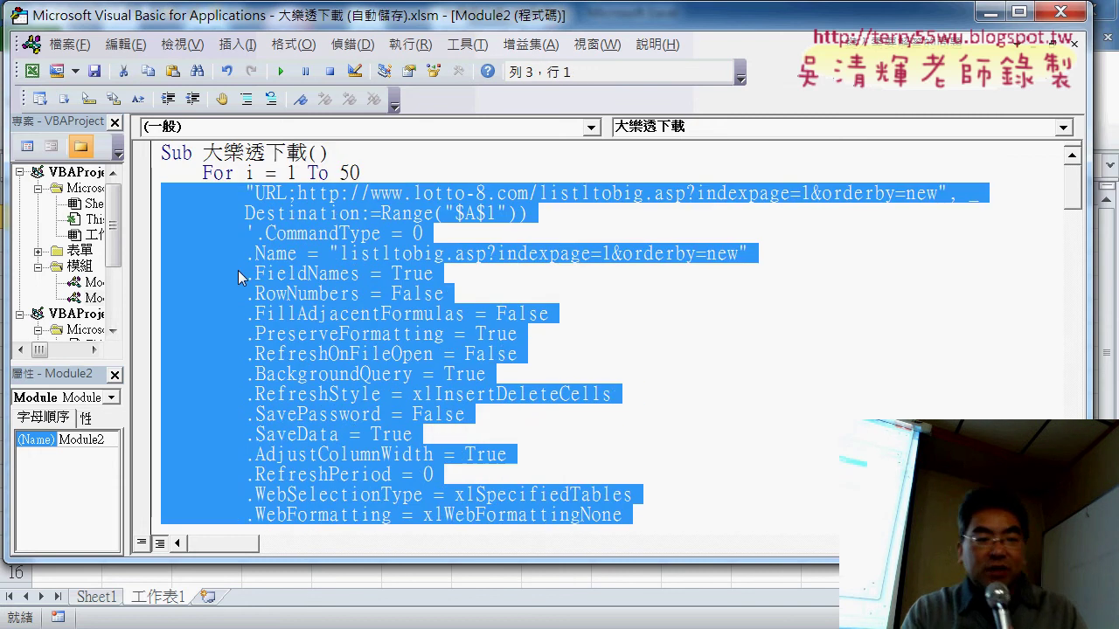
key(ctrl+z)
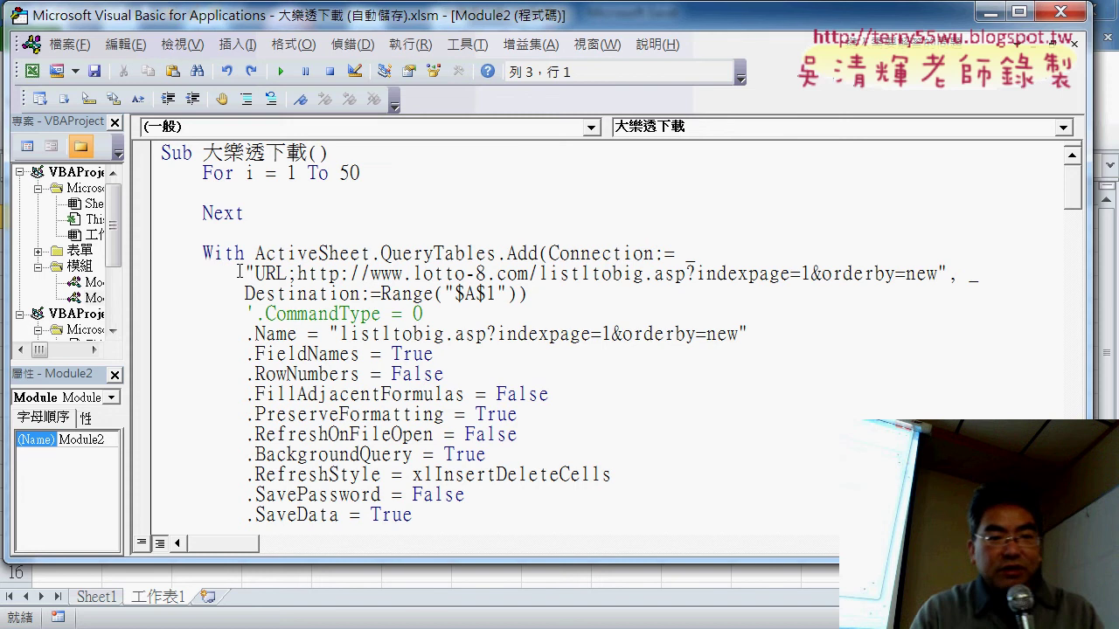
drag(151, 254, 226, 72)
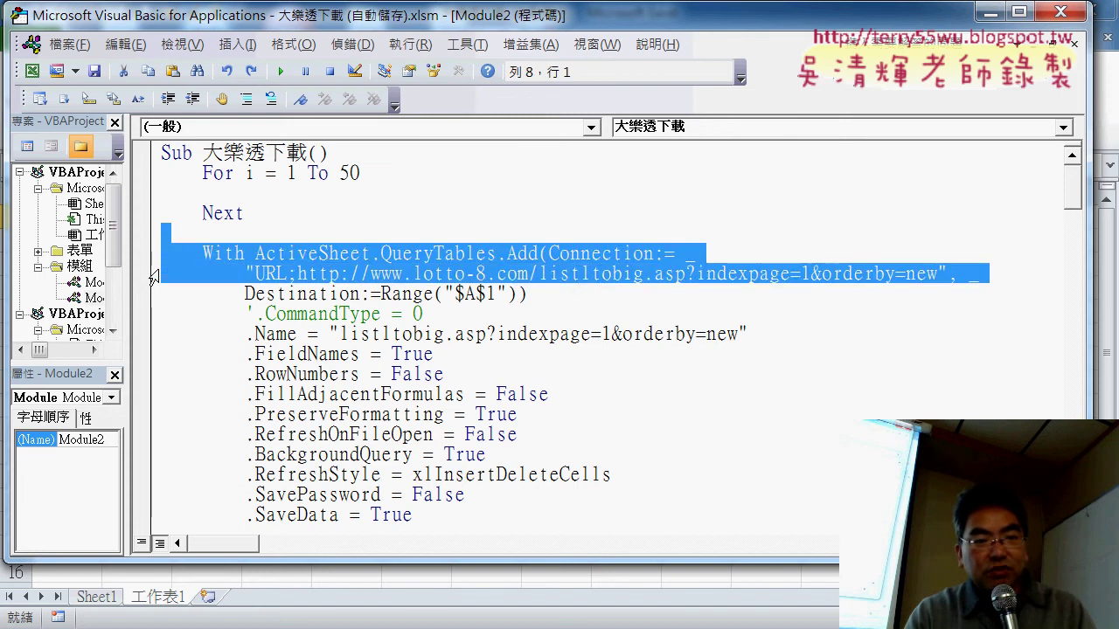
key(ctrl+z)
key(ctrl+z)
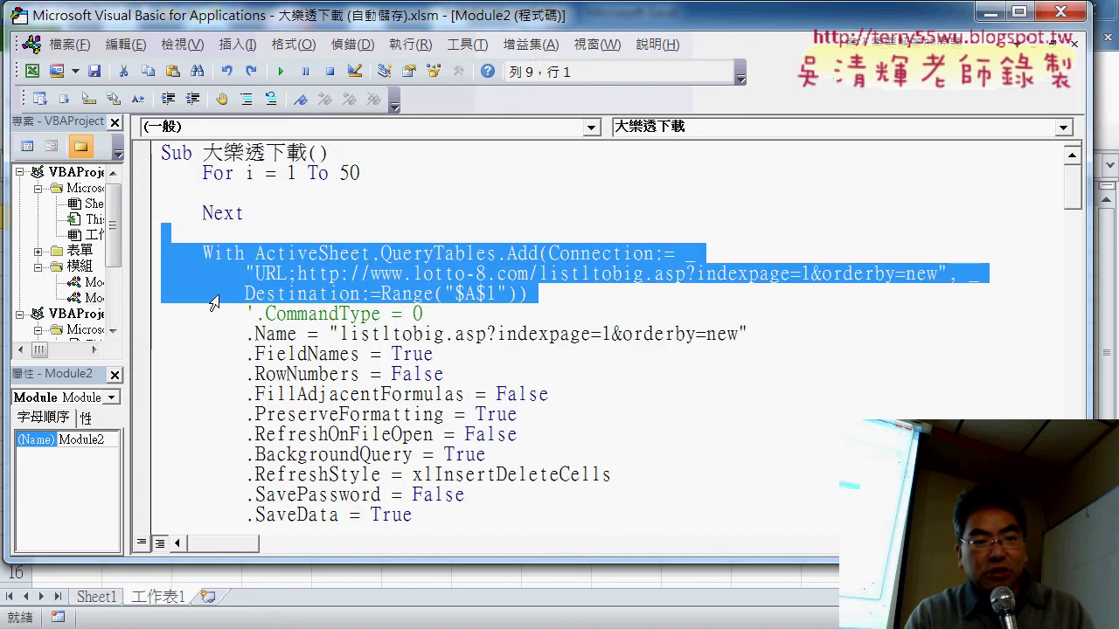
key(ctrl+z)
key(ctrl+z)
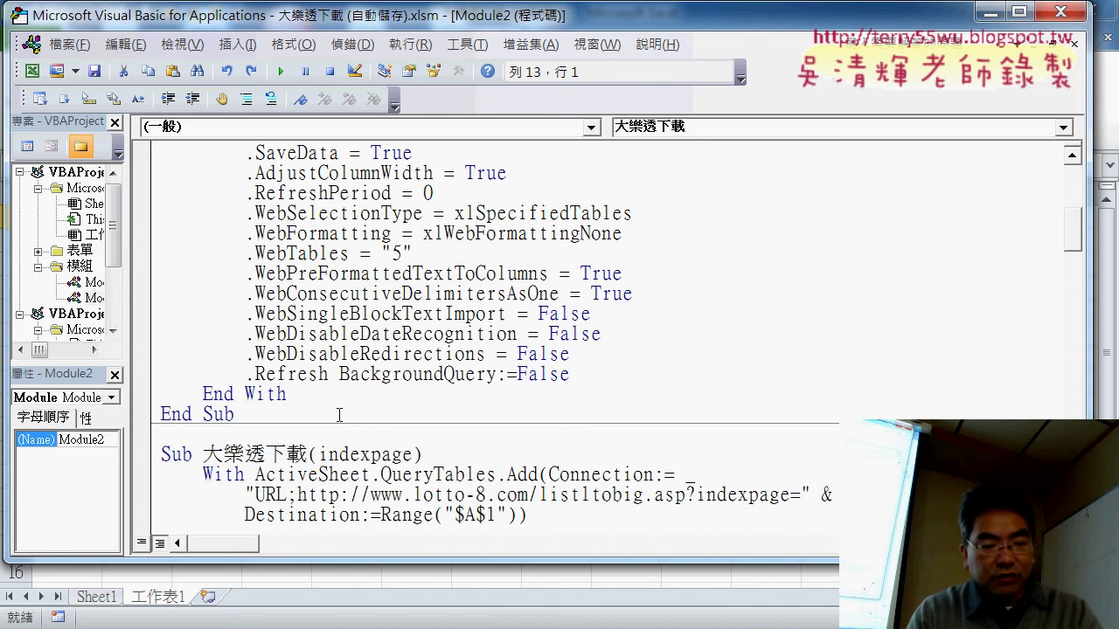
Cut the With block, paste it inside the For loop, and indent it one level.
shift+click(318, 393)
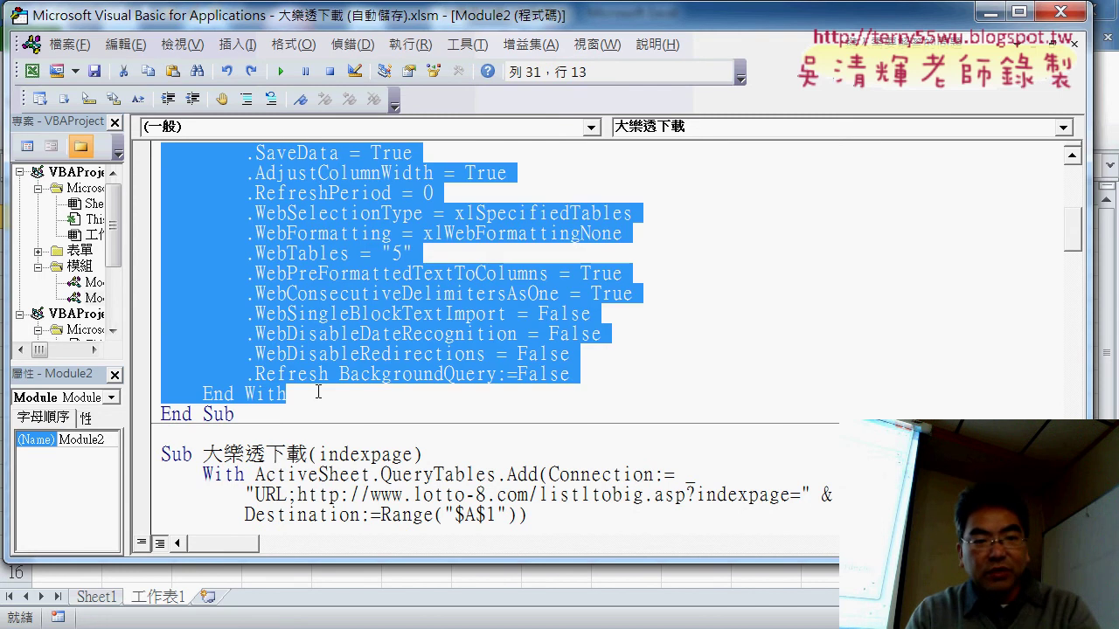
key(ctrl+x)
scroll(177, 191, up, 2)
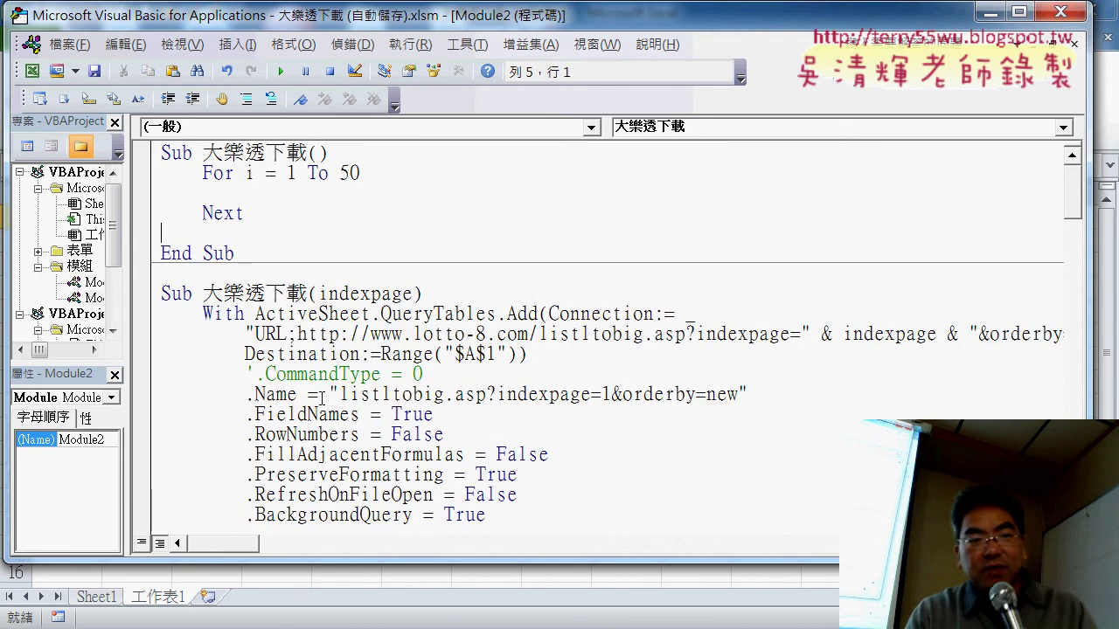
click(178, 193)
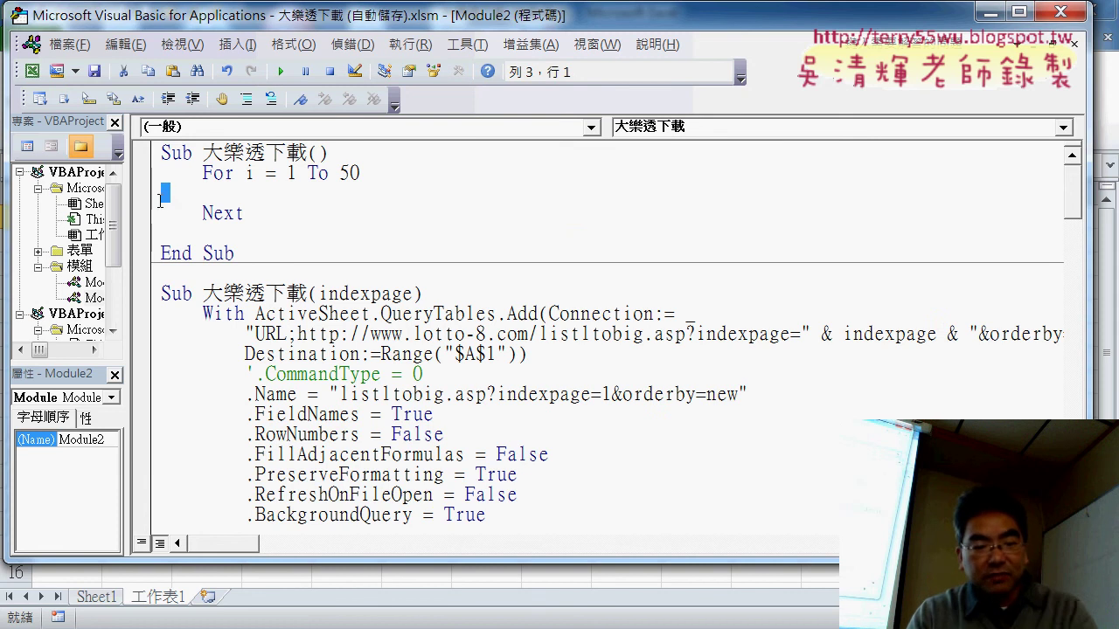
key(ctrl+v)
scroll(355, 394, up, 1)
scroll(355, 394, down, 2)
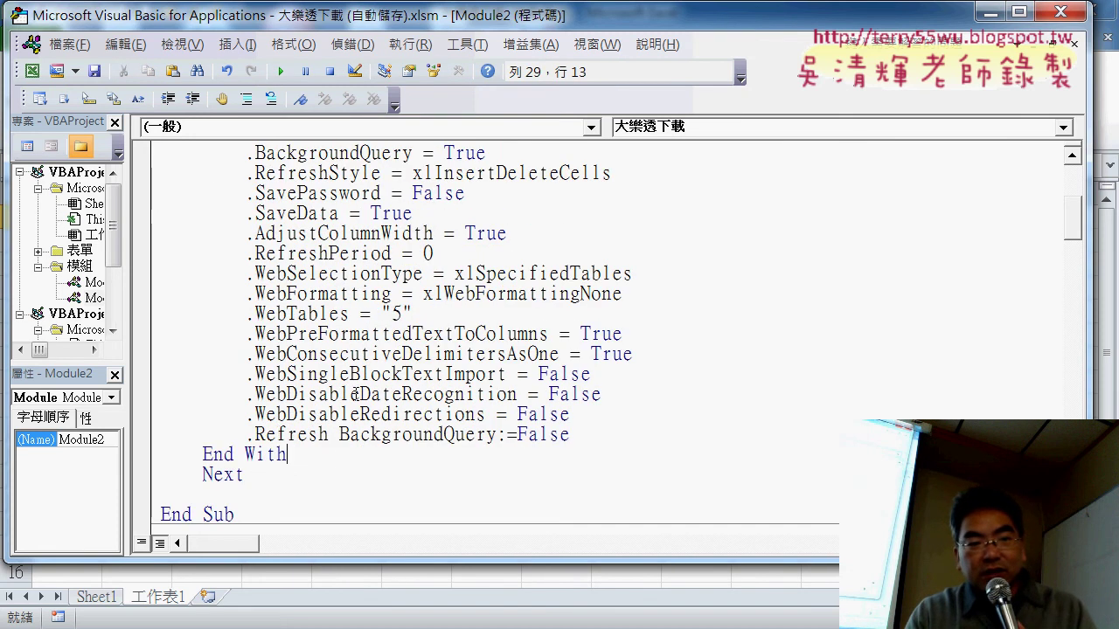
drag(306, 454, 38, 190)
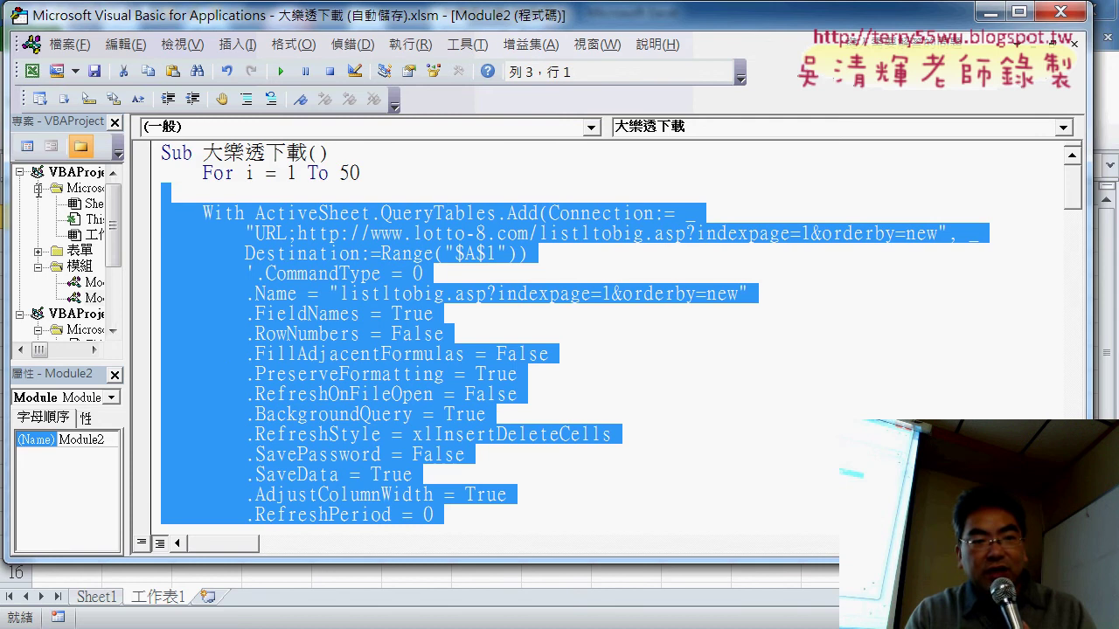
key(Tab)
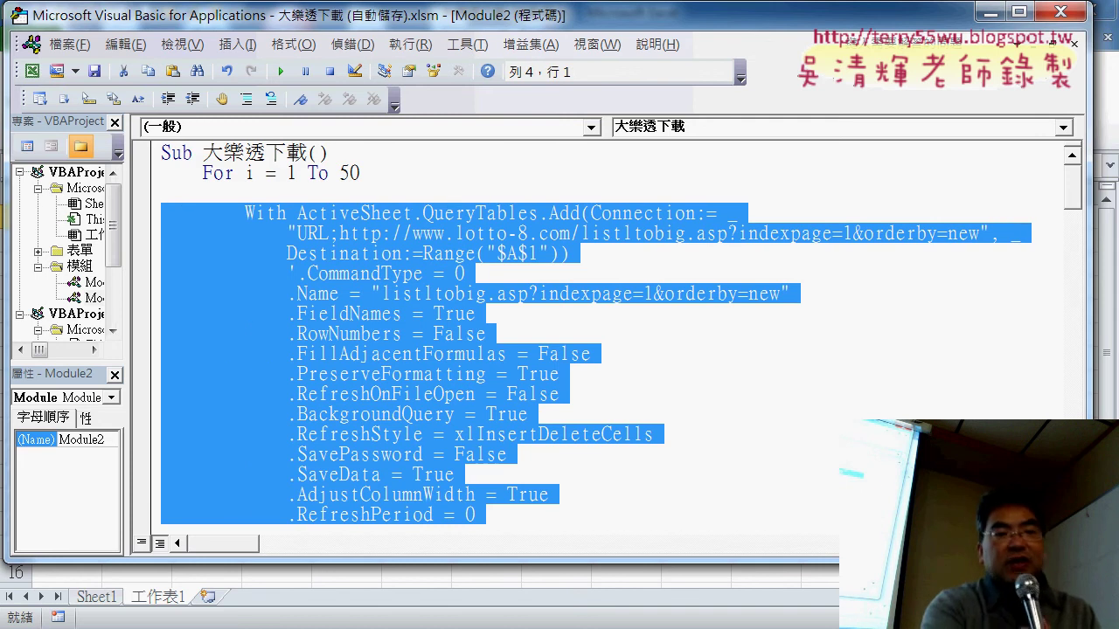
Delete the blank line after For and change the URL's indexpage=1 to " & i & ".
click(395, 166)
key(Delete)
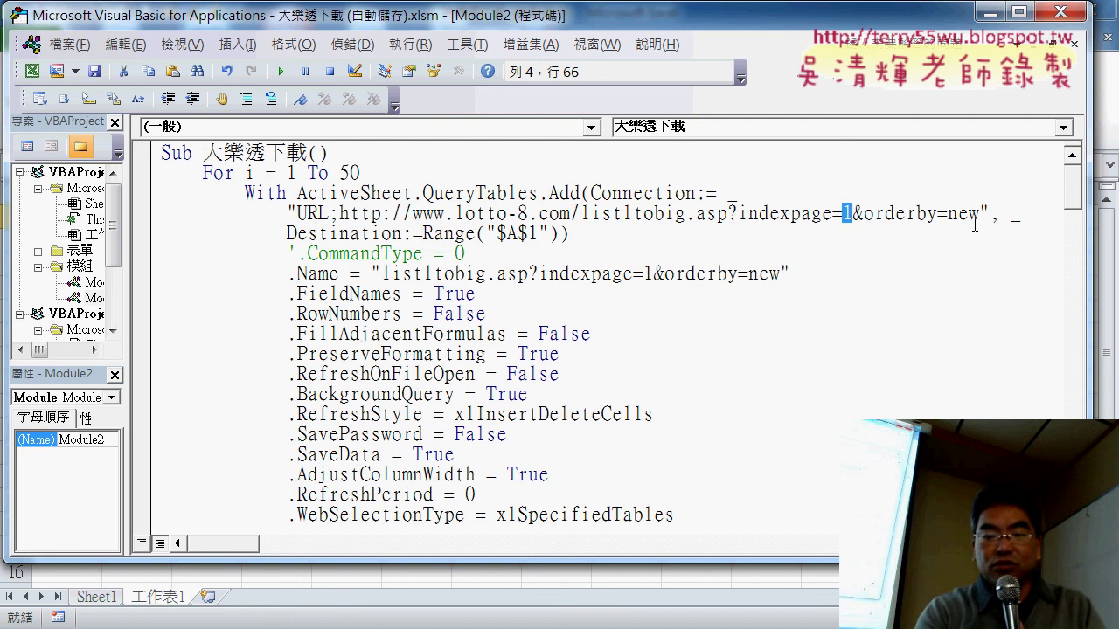
text("")
click(854, 213)
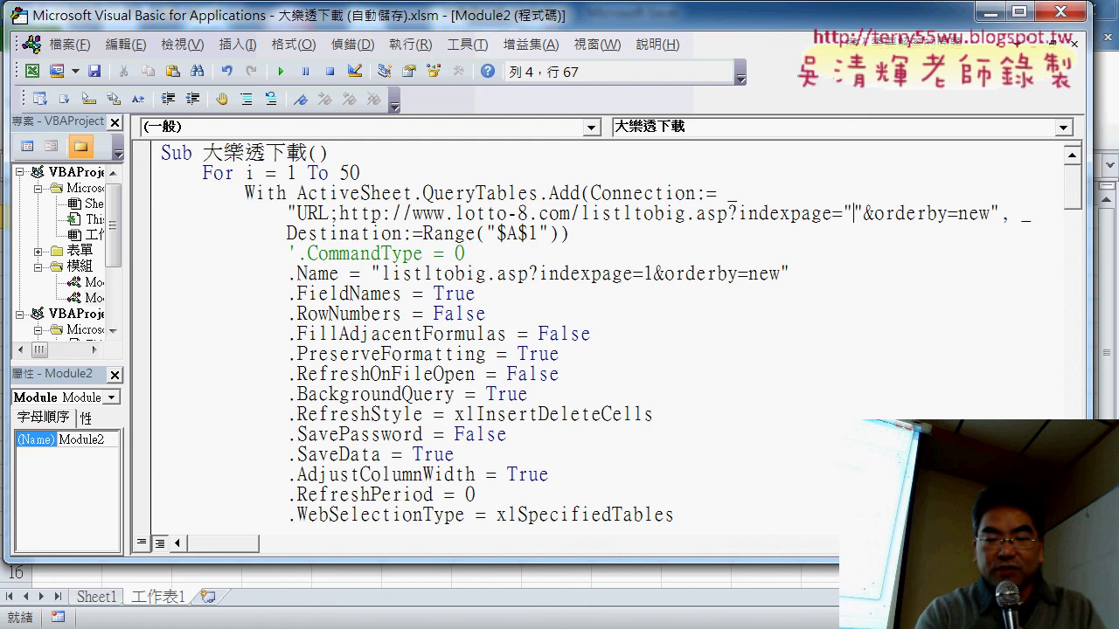
text(&&)
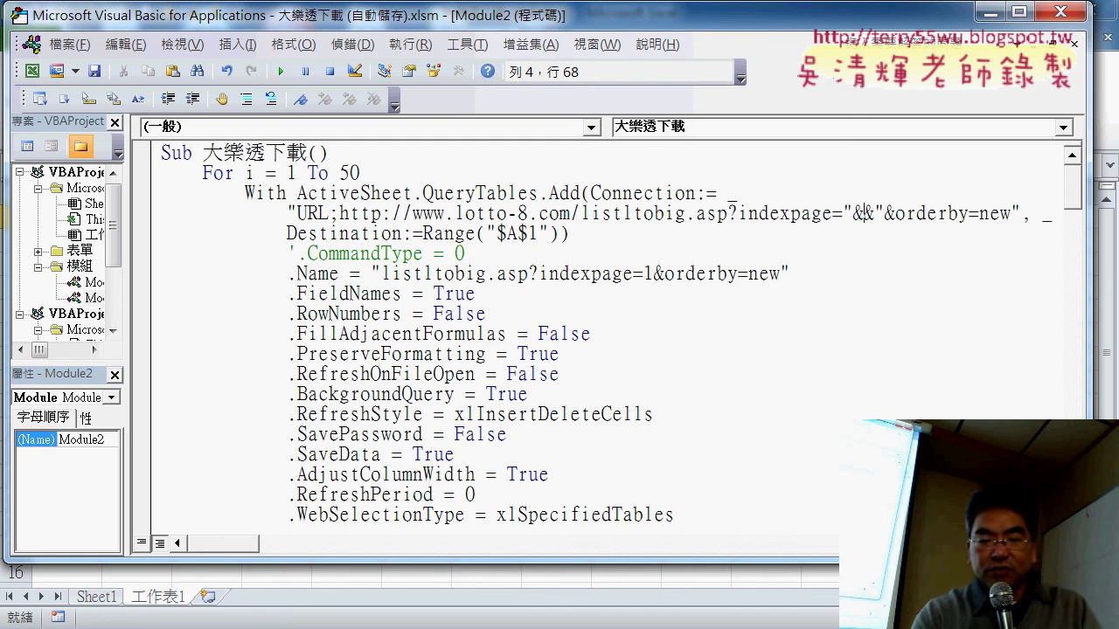
text(i)
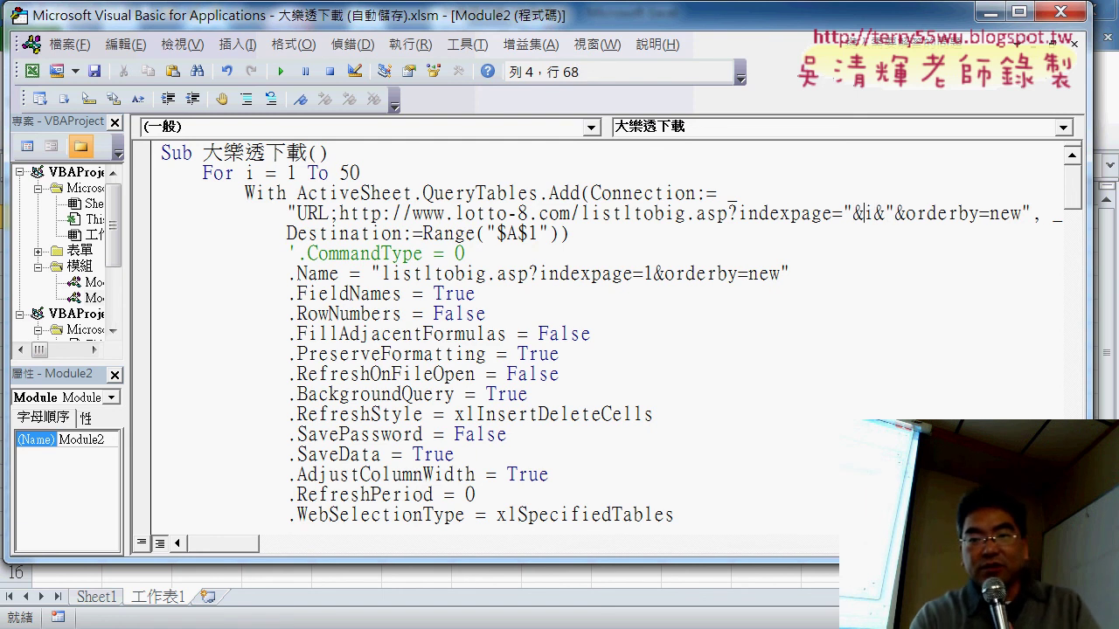
key(space)
key(Right)
key(space)
key(Right)
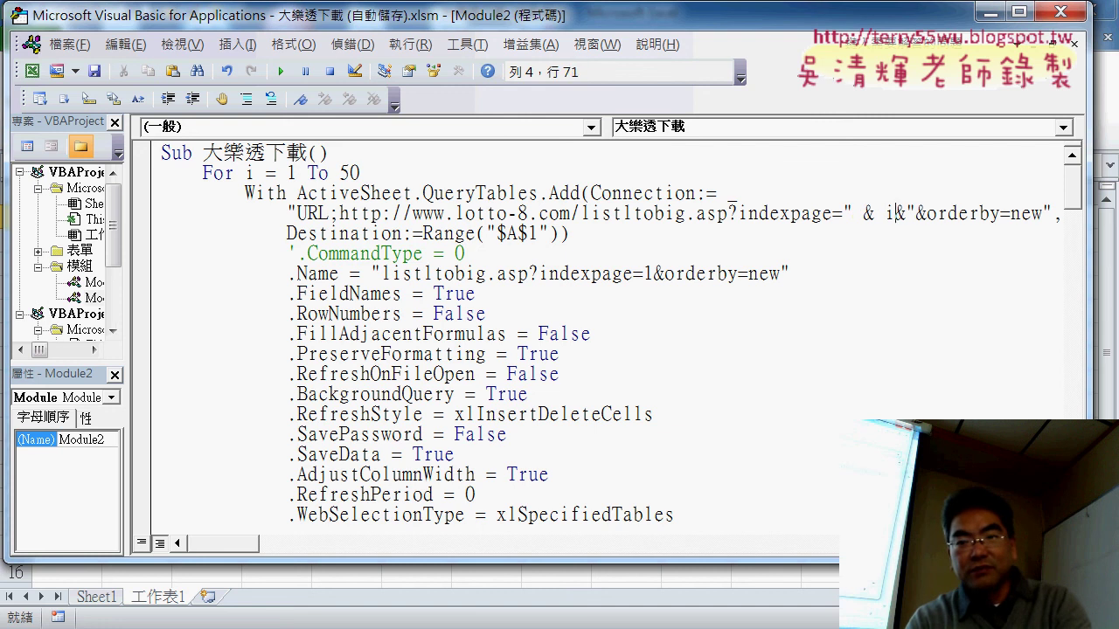
key(space)
key(Right)
key(space)
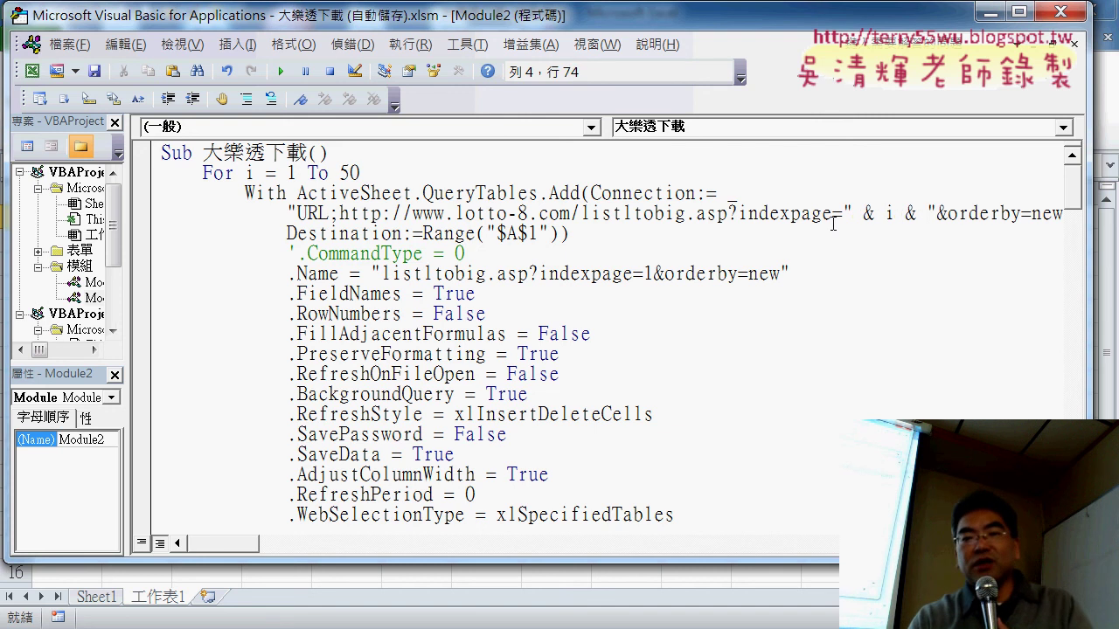
drag(842, 215, 937, 210)
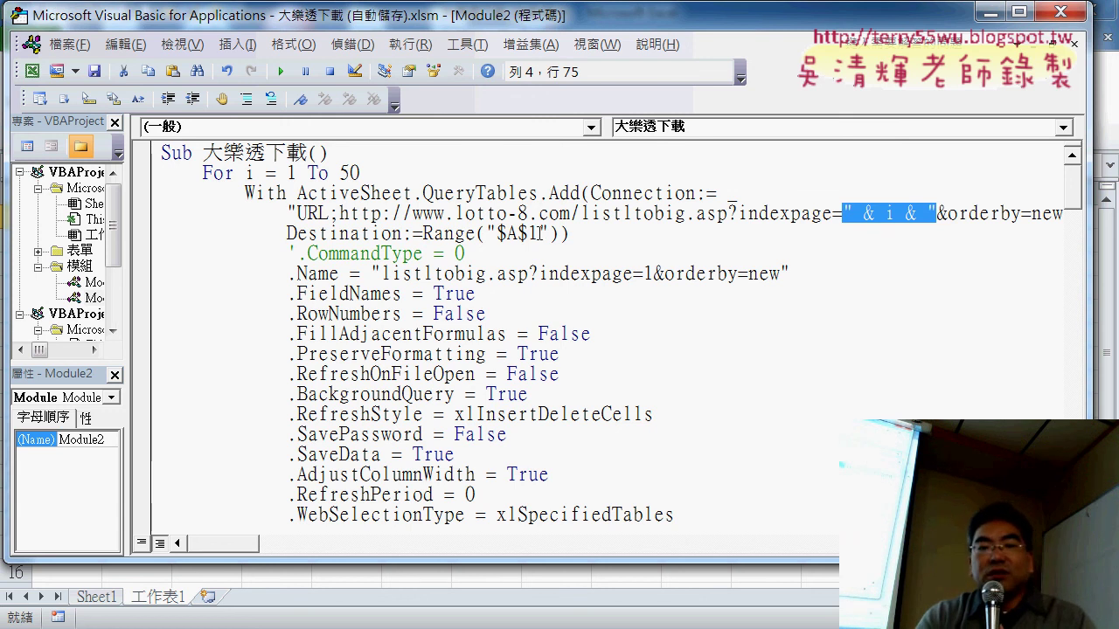
drag(540, 233, 527, 233)
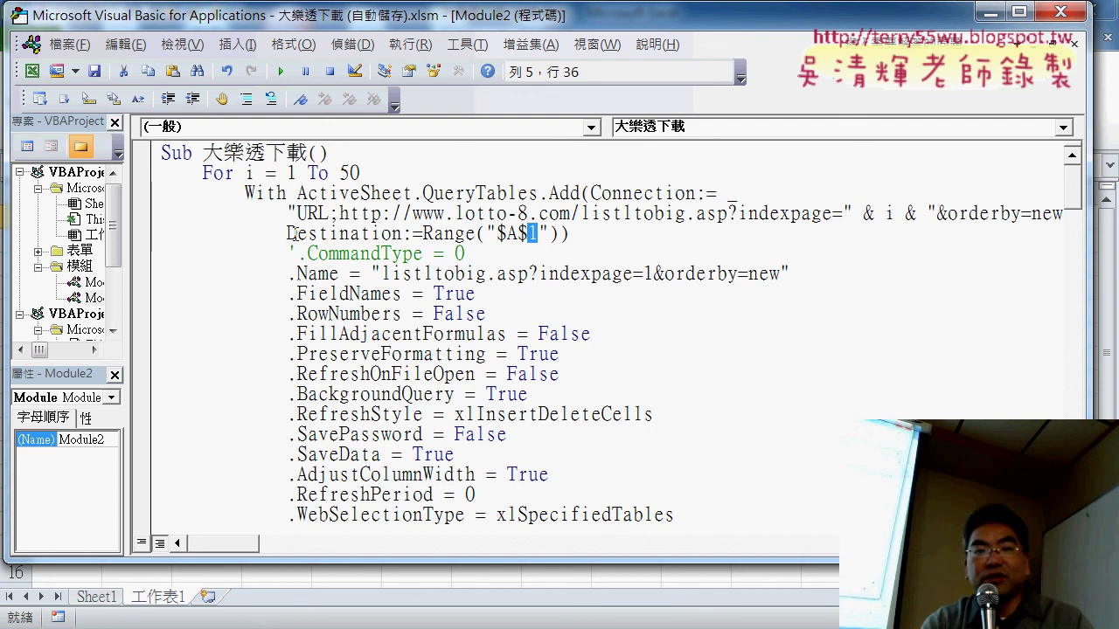
Insert two empty lines between For i = 1 To 50 and the With block.
drag(296, 233, 396, 233)
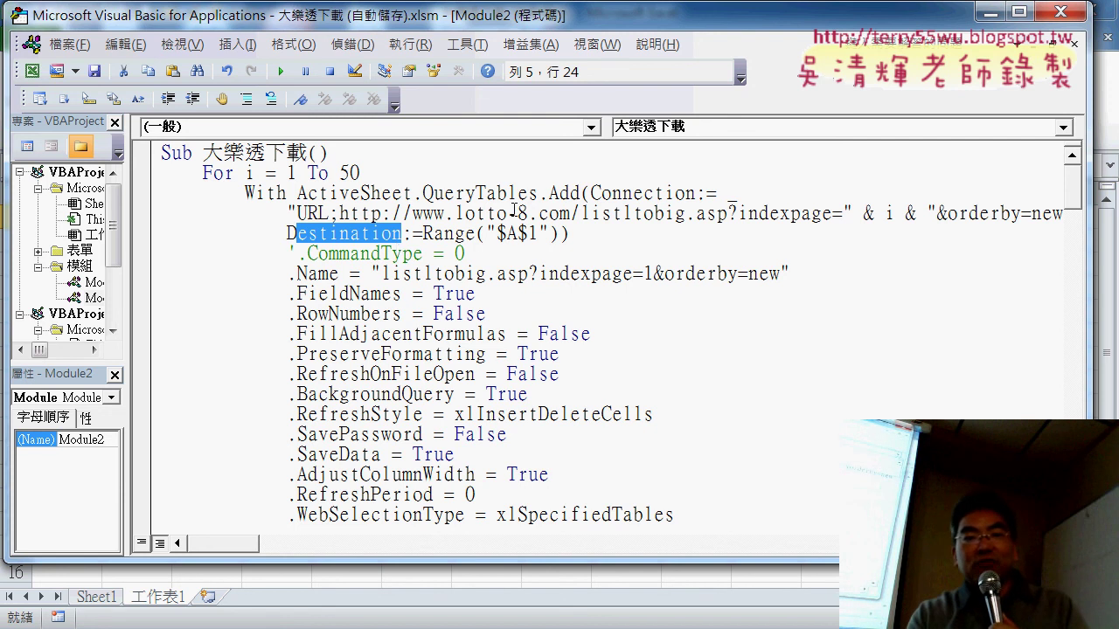
double_click(532, 233)
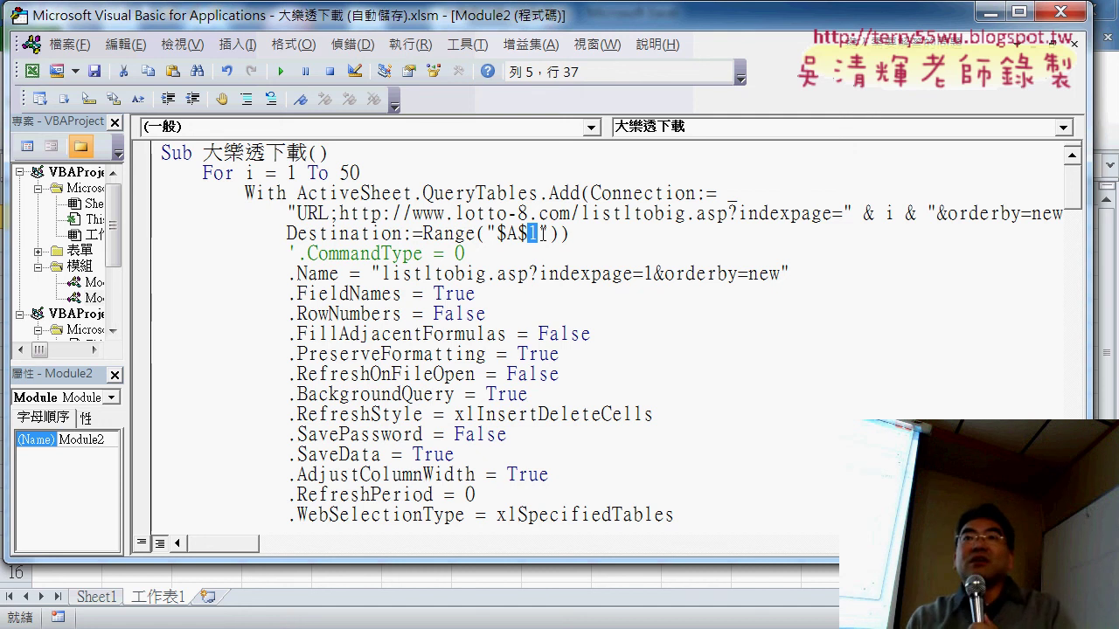
click(434, 173)
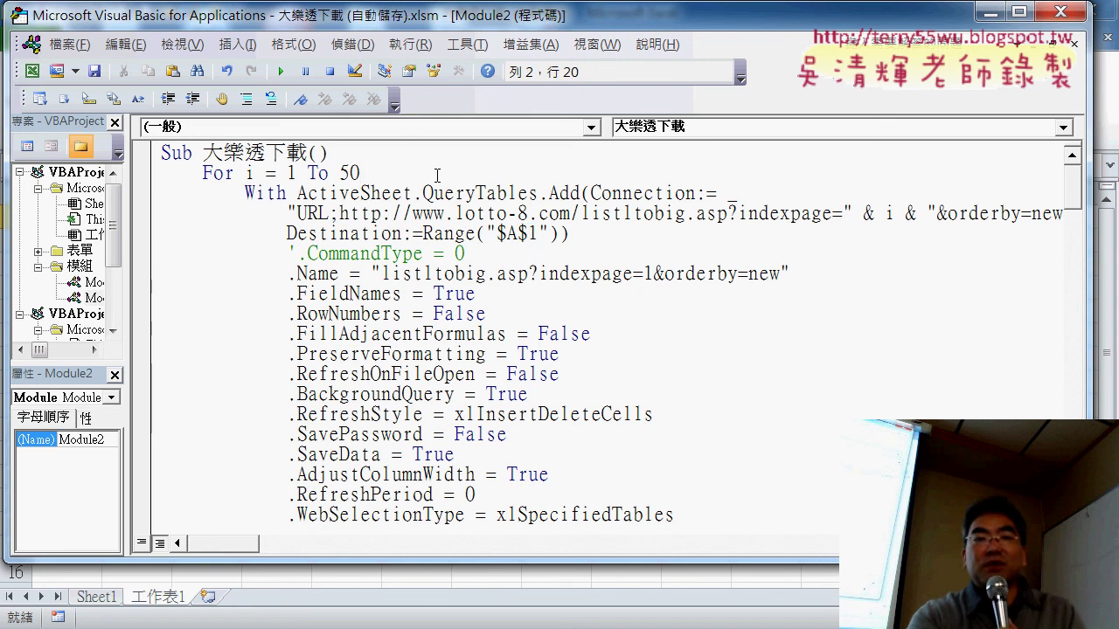
key(Return)
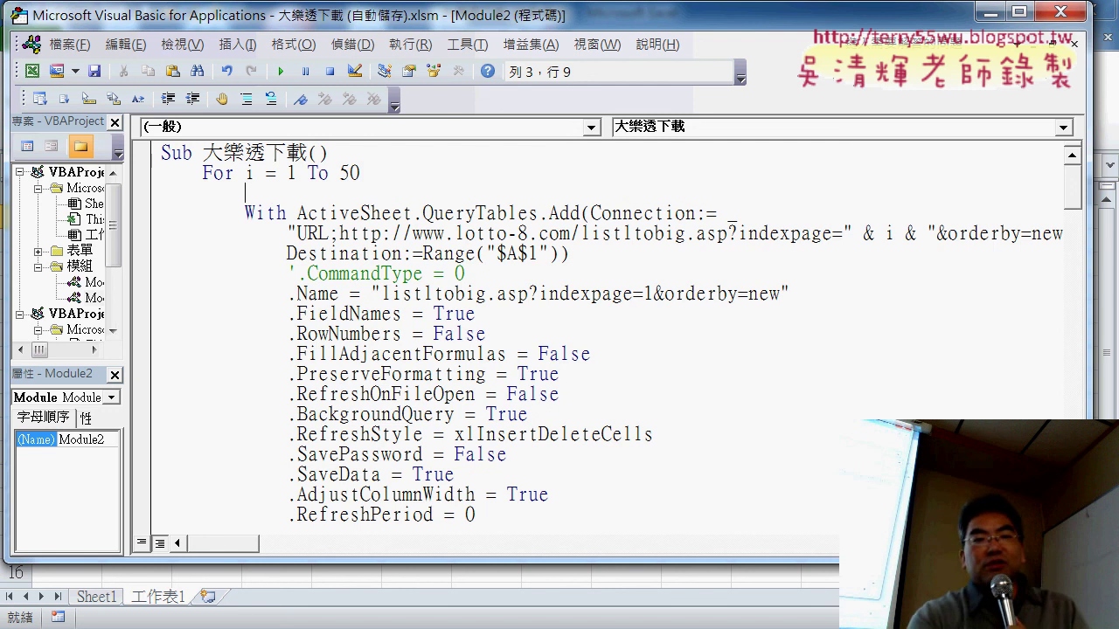
key(Return)
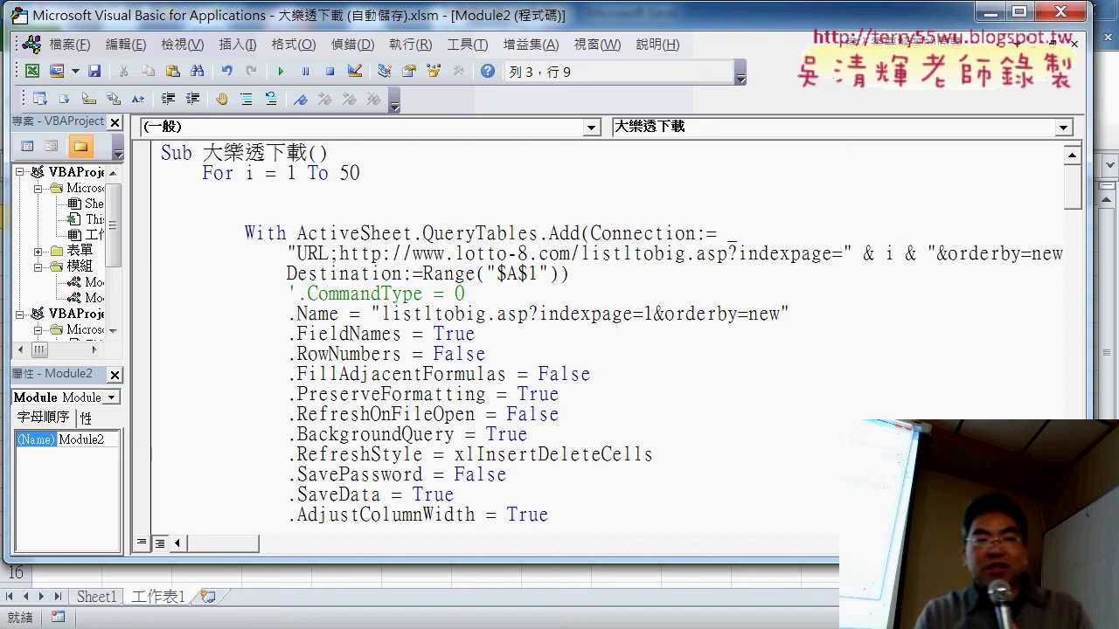
Add an If block setting r = 1 when Range("A1") is empty, plus an Else branch.
text(if)
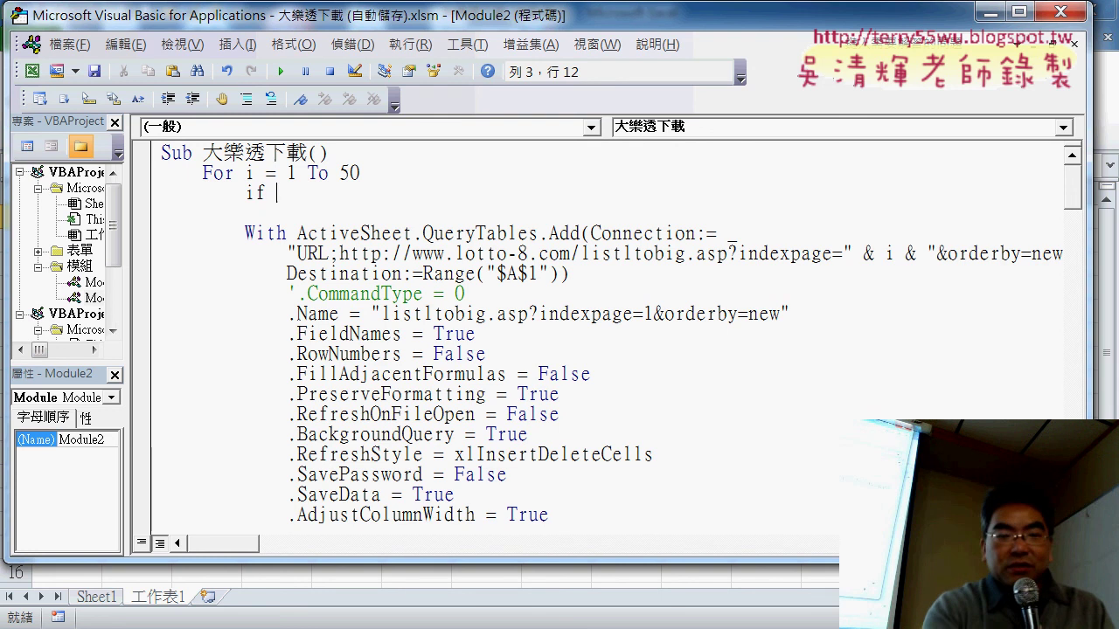
drag(363, 25, 526, 40)
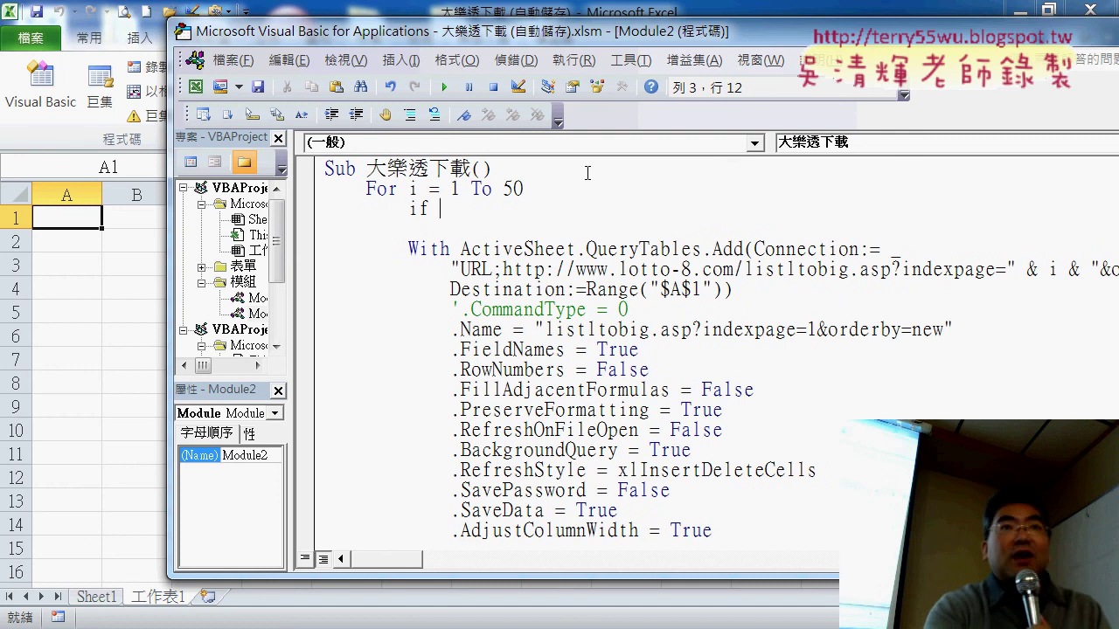
text(range)
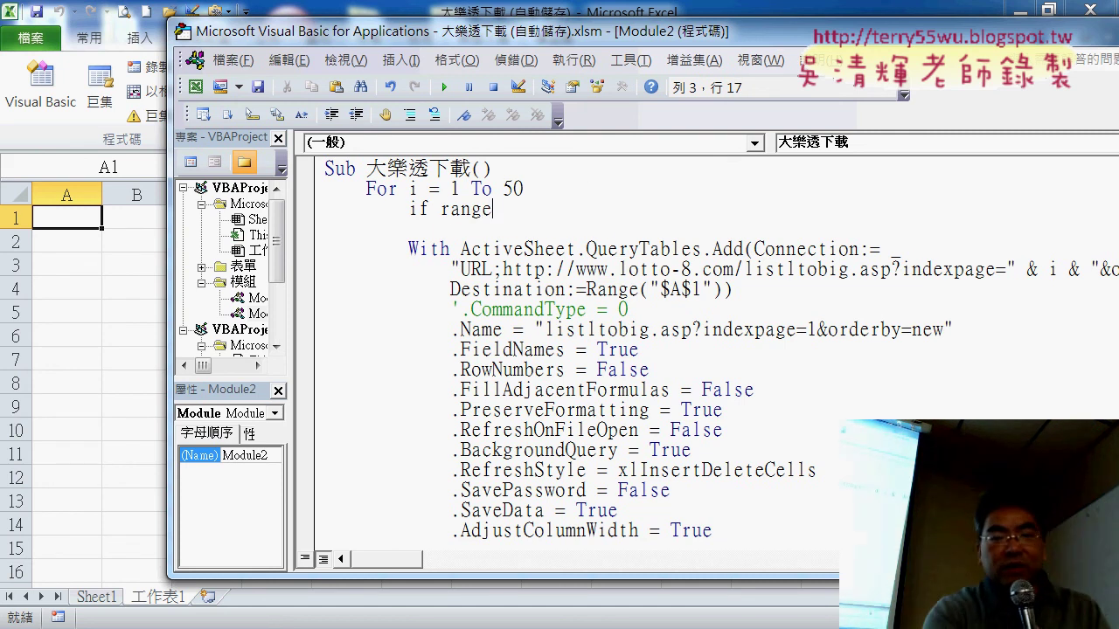
text(("A1)
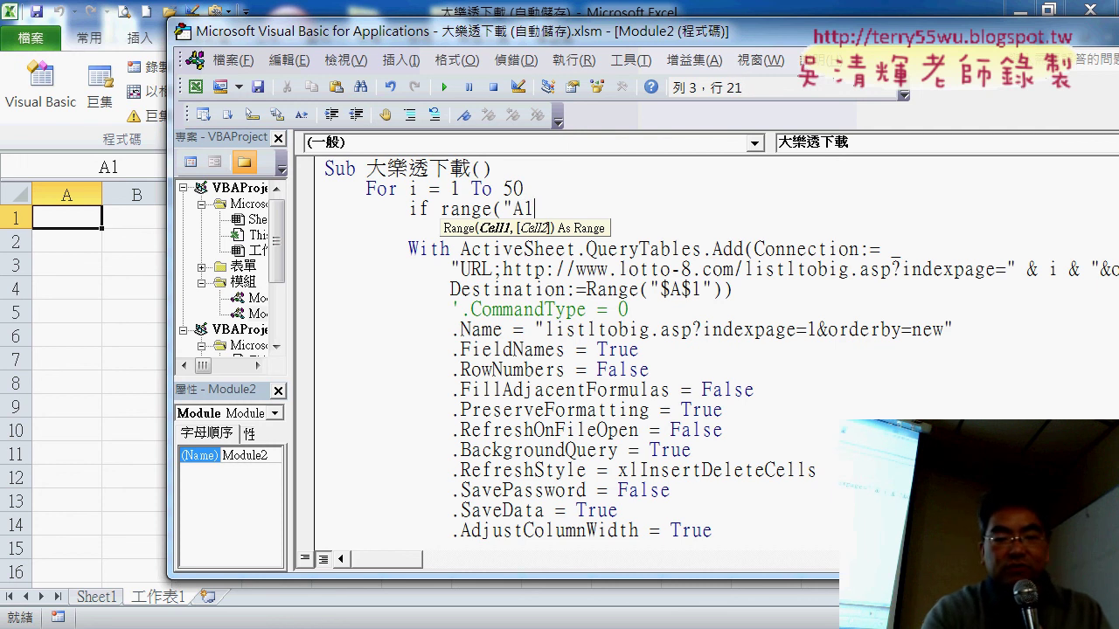
text()="" then)
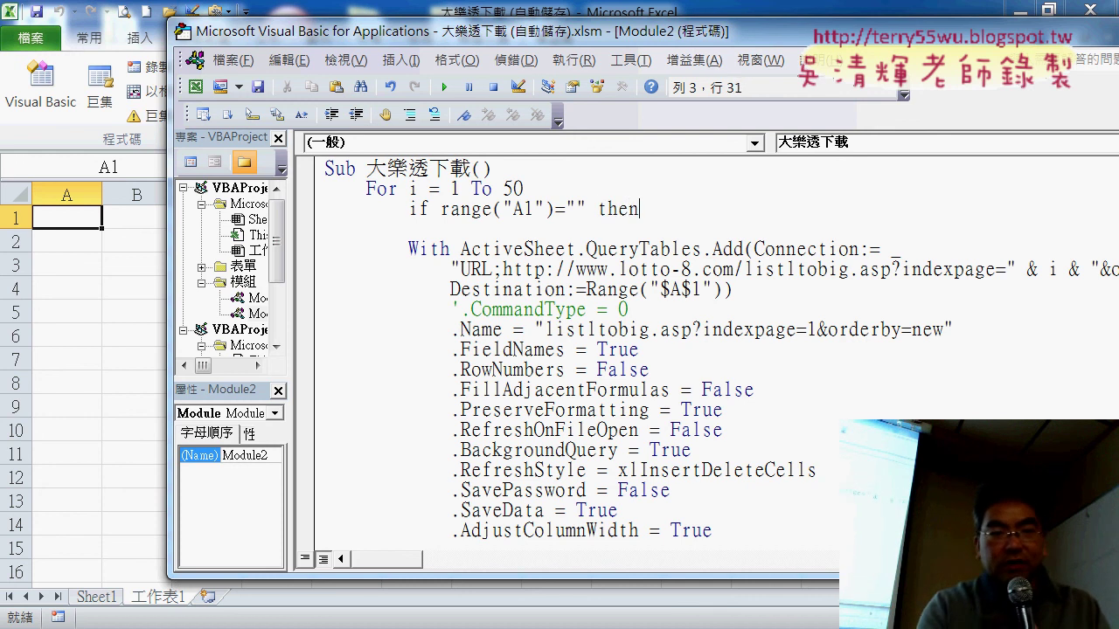
key(Return)
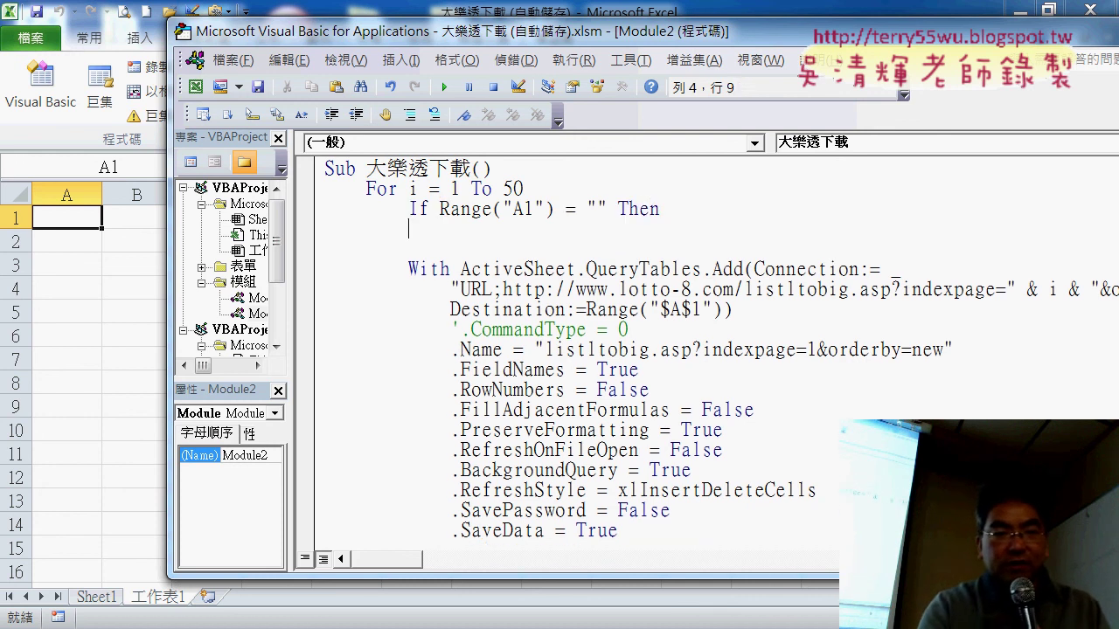
key(Return)
text(els)
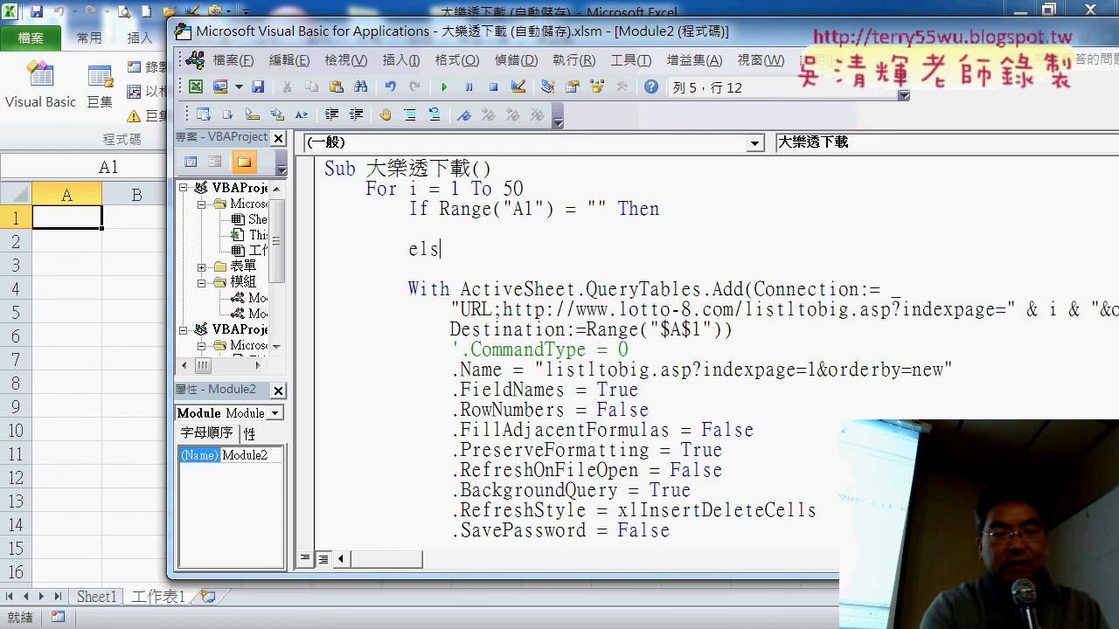
text(e)
key(Return)
key(Return)
text(e)
text(r=)
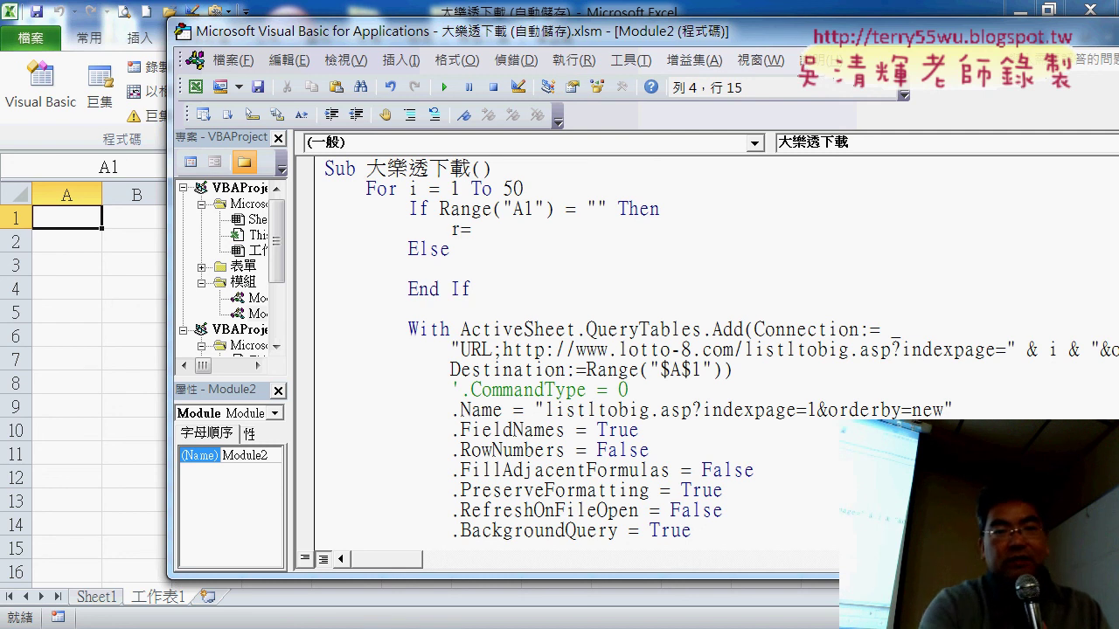
text(1)
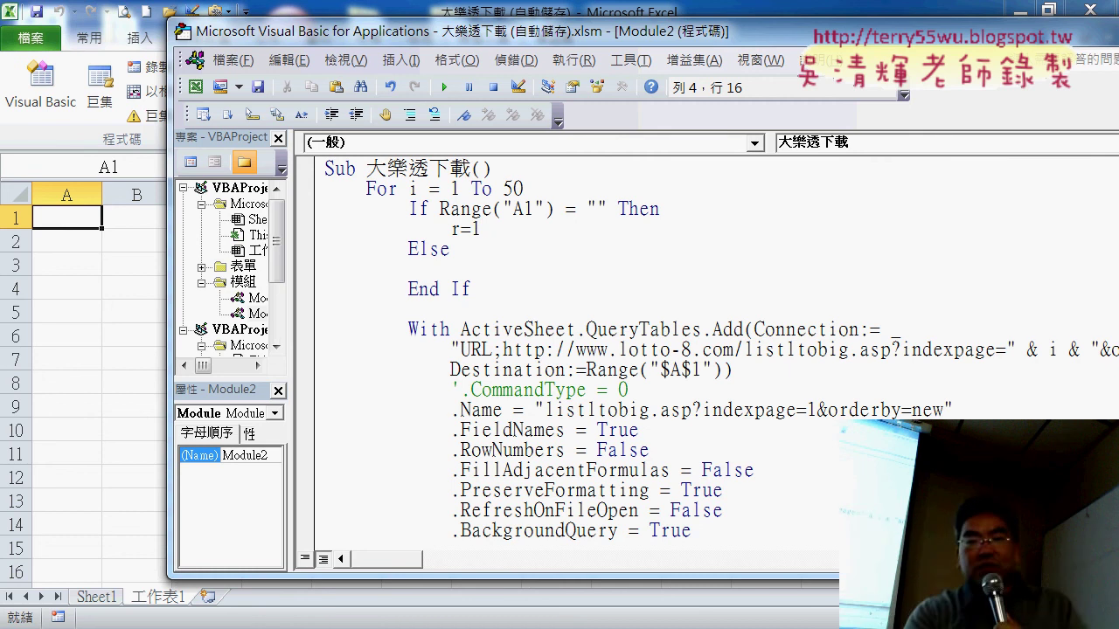
Under Else, set r = Range("A1").End(xlDown).Row + 1.
click(407, 269)
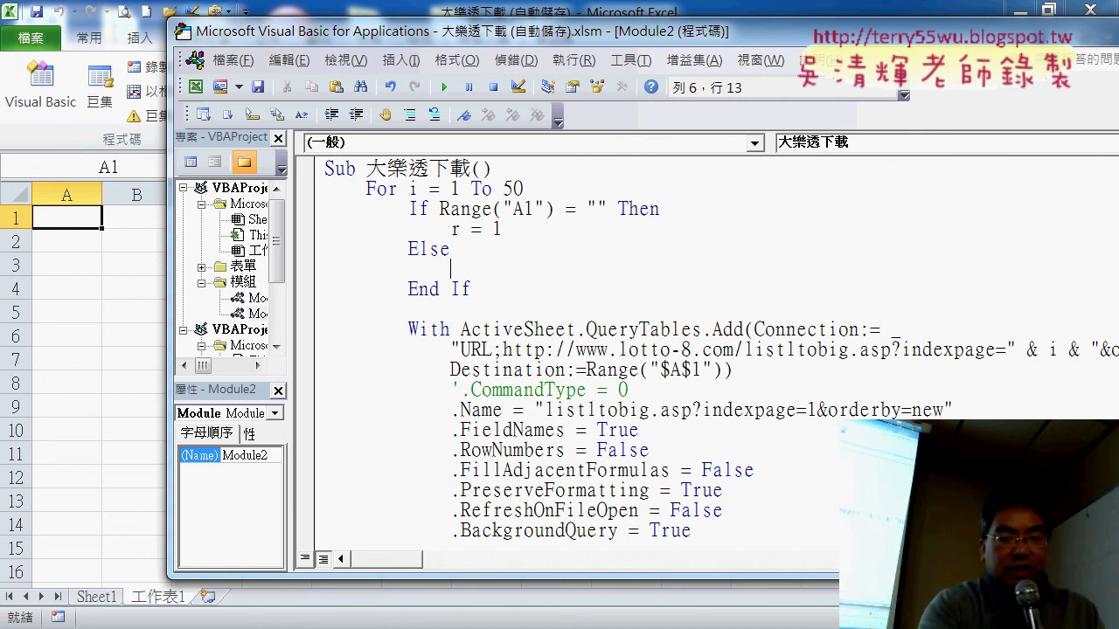
text(r=range)
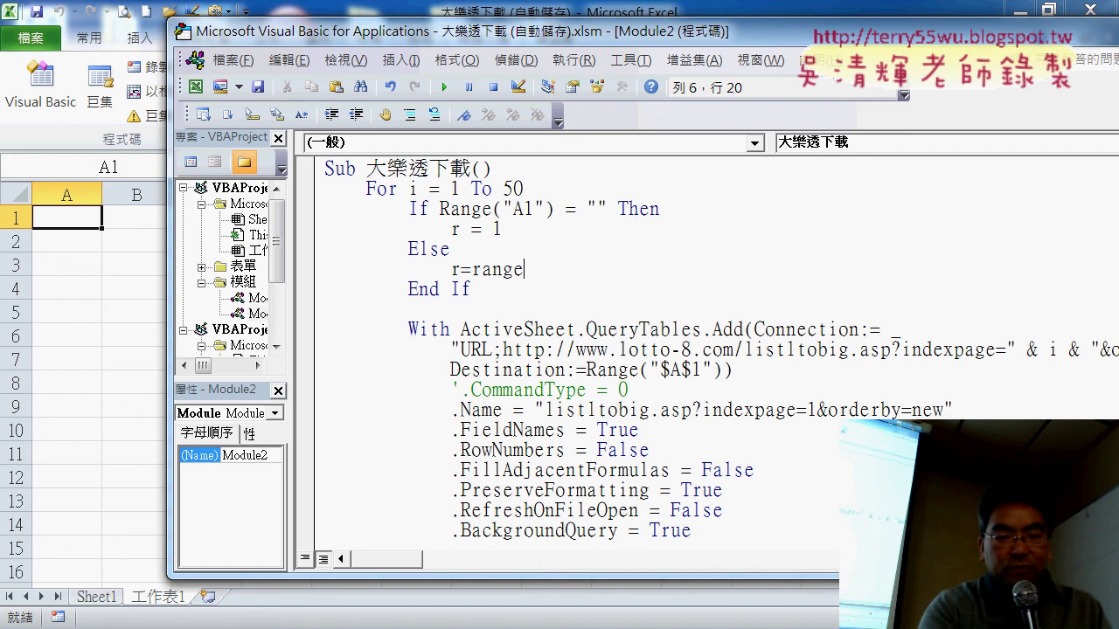
text(("A)
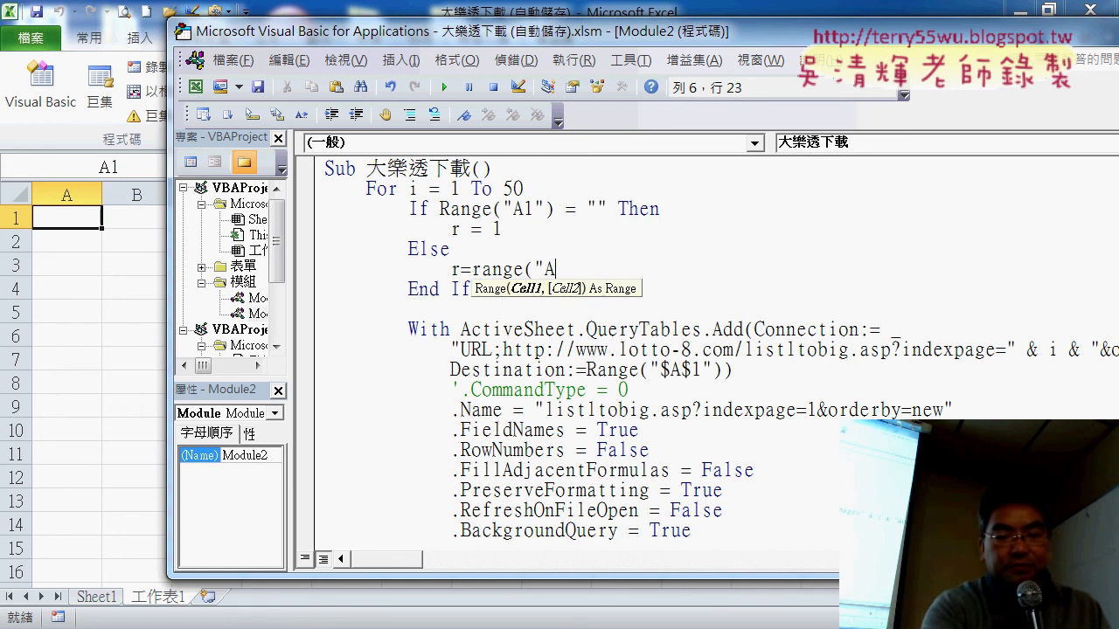
text(1)
text())
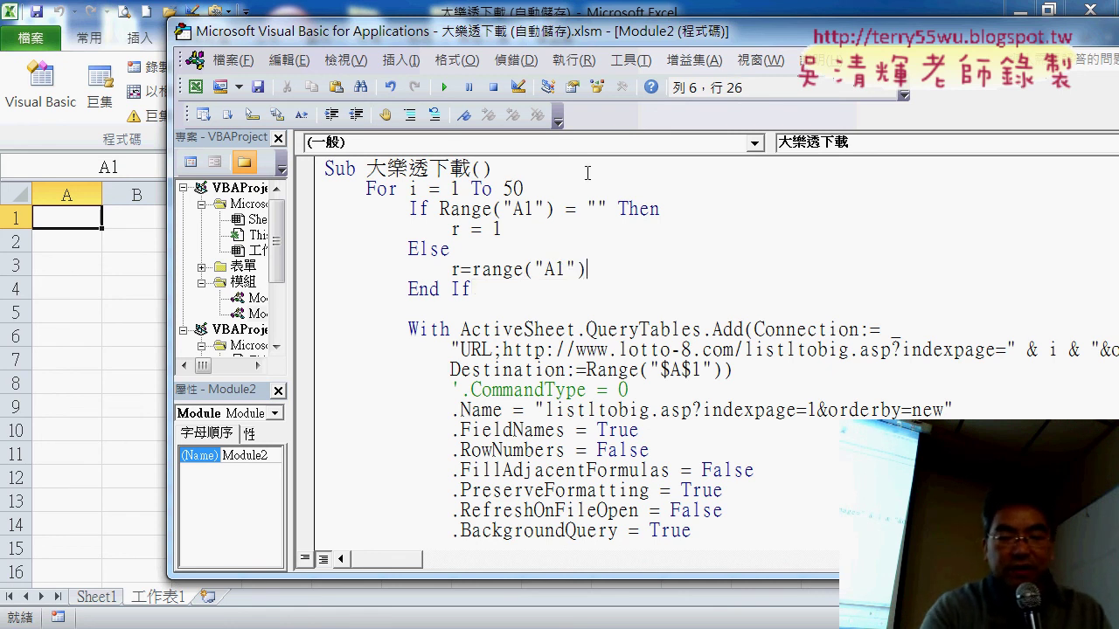
text(.e)
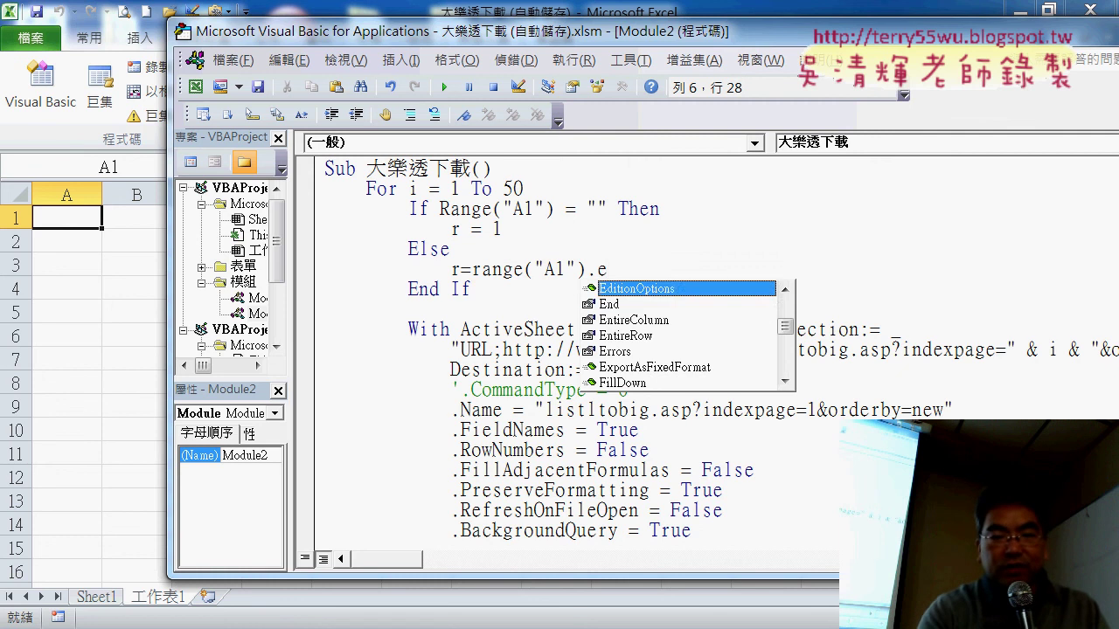
text(n )
text(()
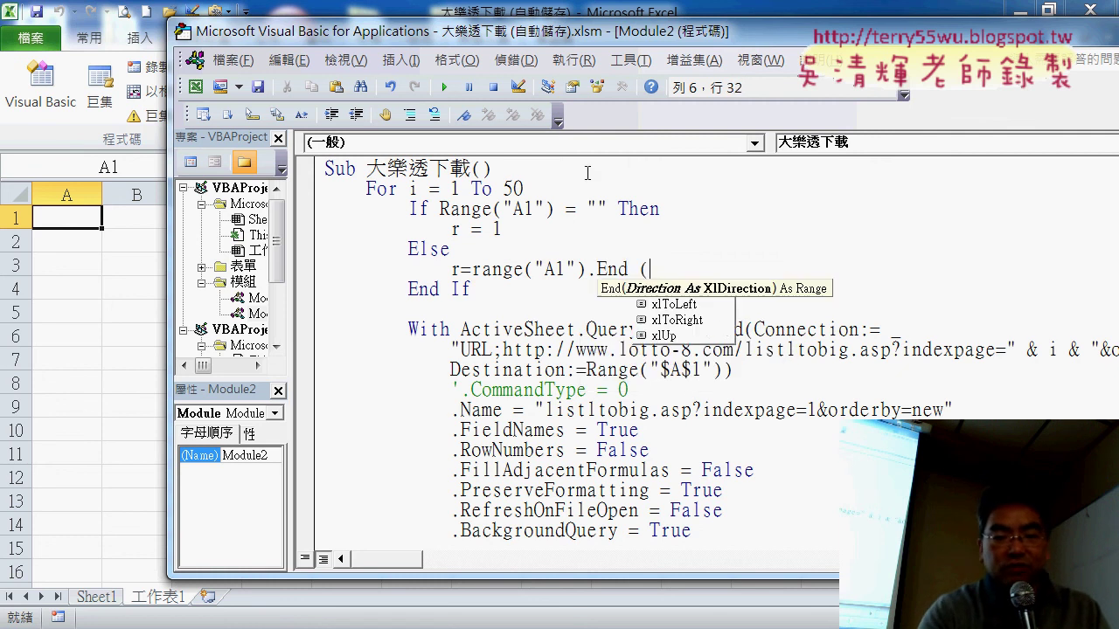
text(xld )
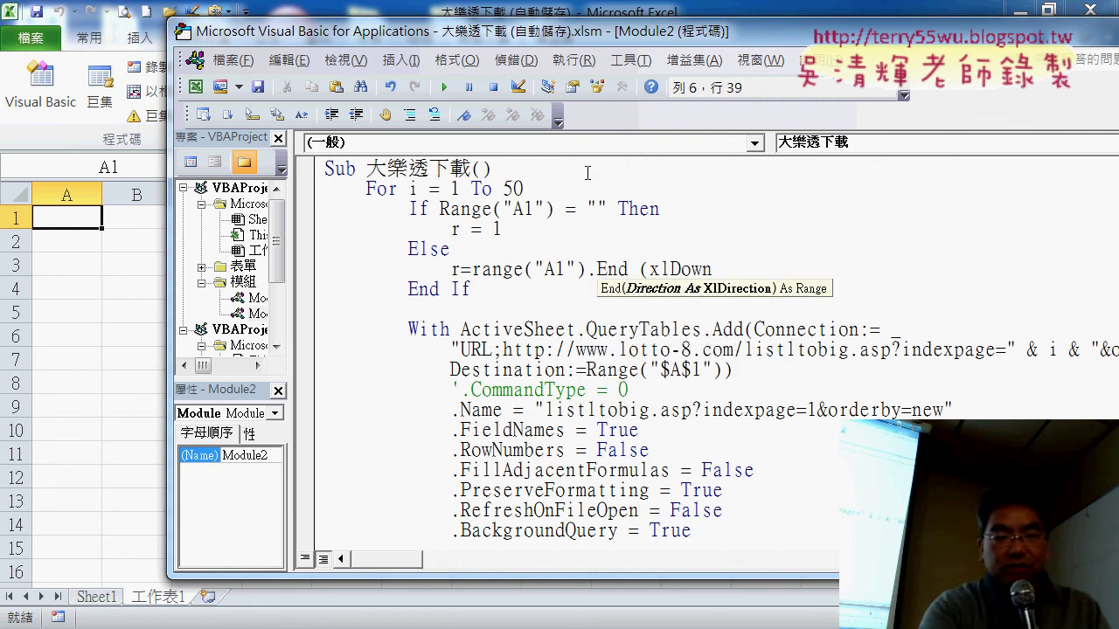
text().r)
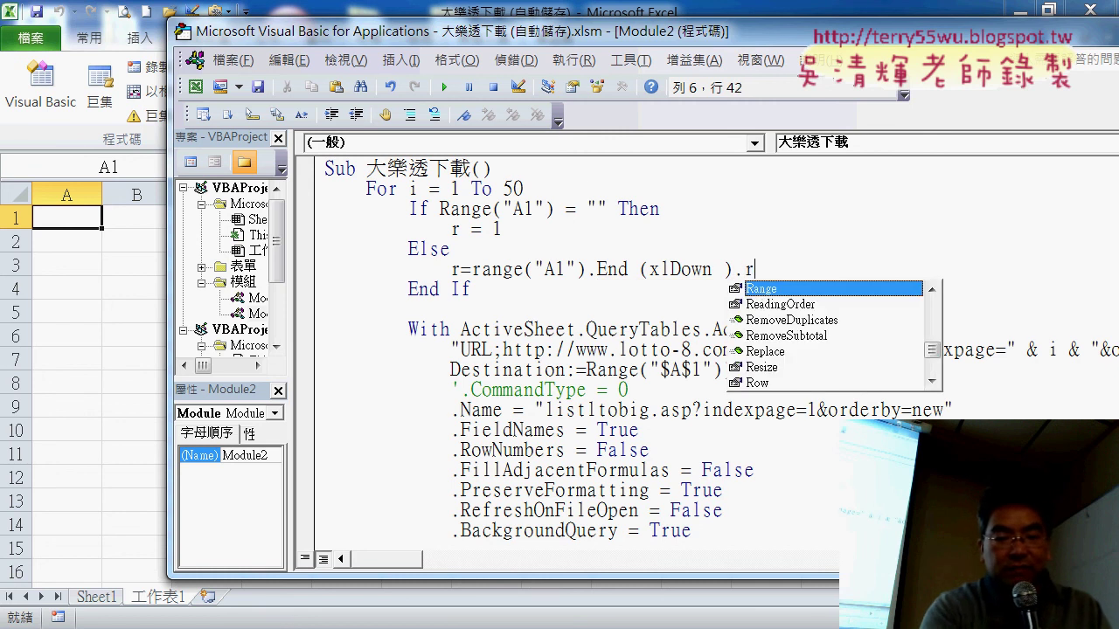
text(ow)
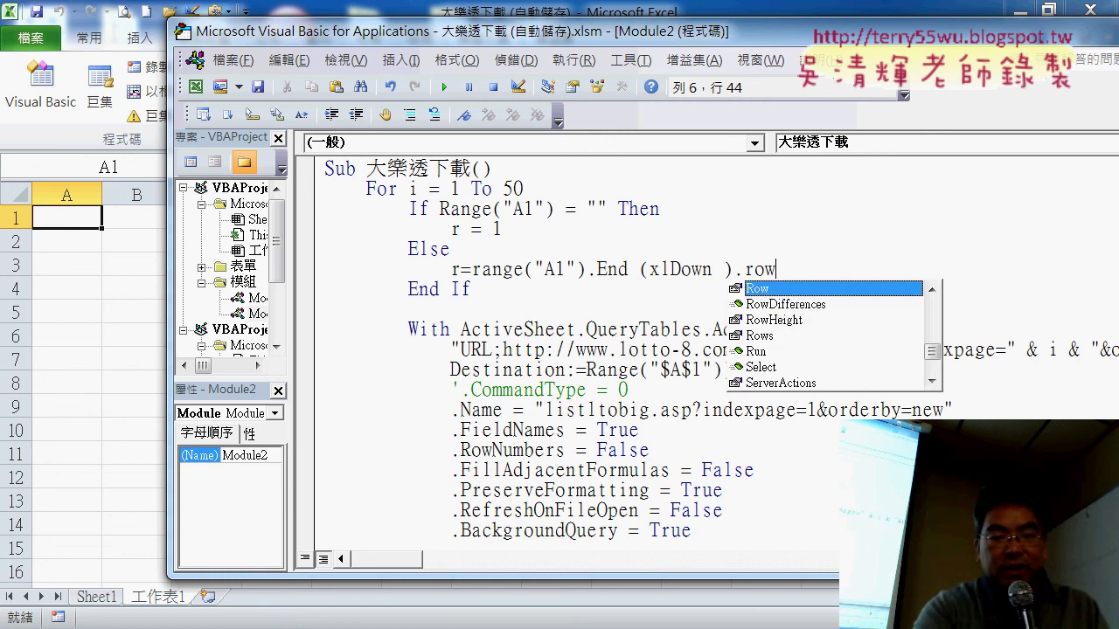
text(+1)
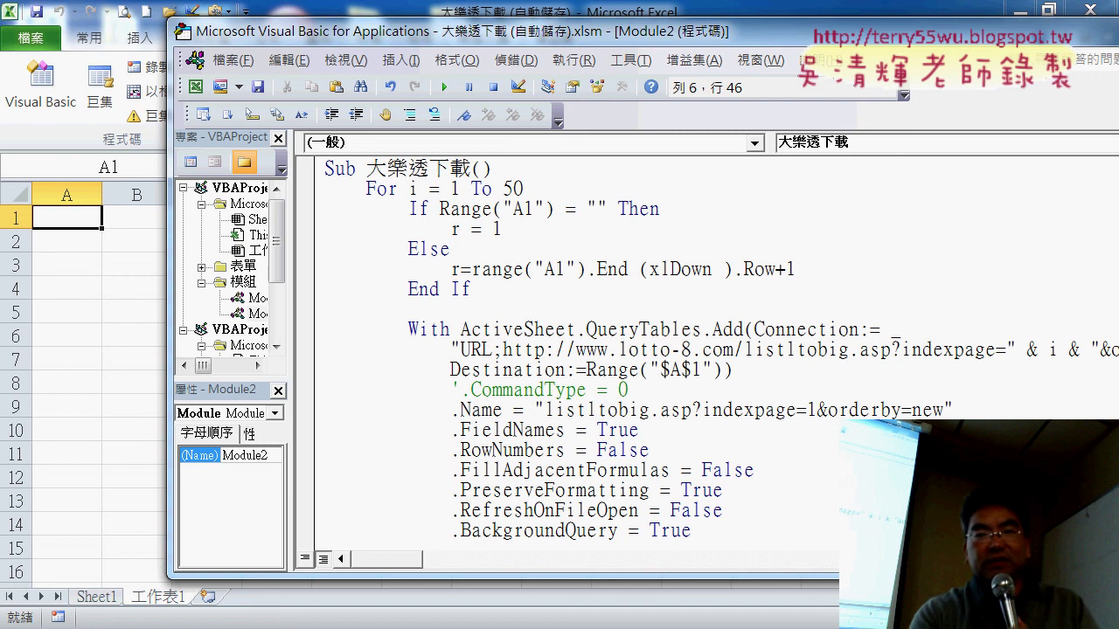
key(Down)
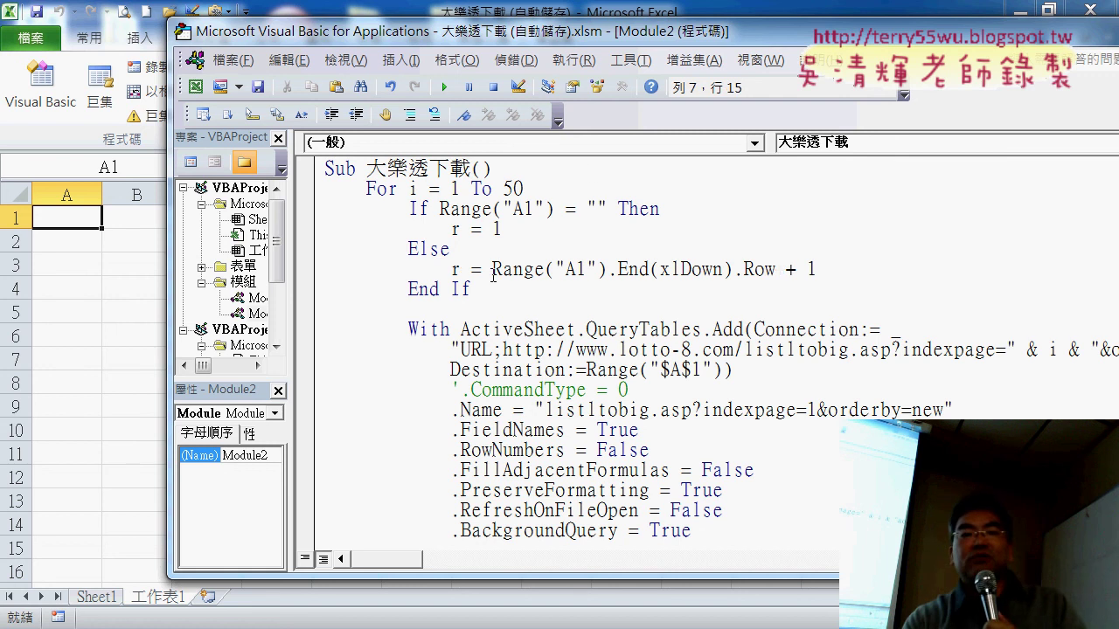
drag(492, 272, 787, 269)
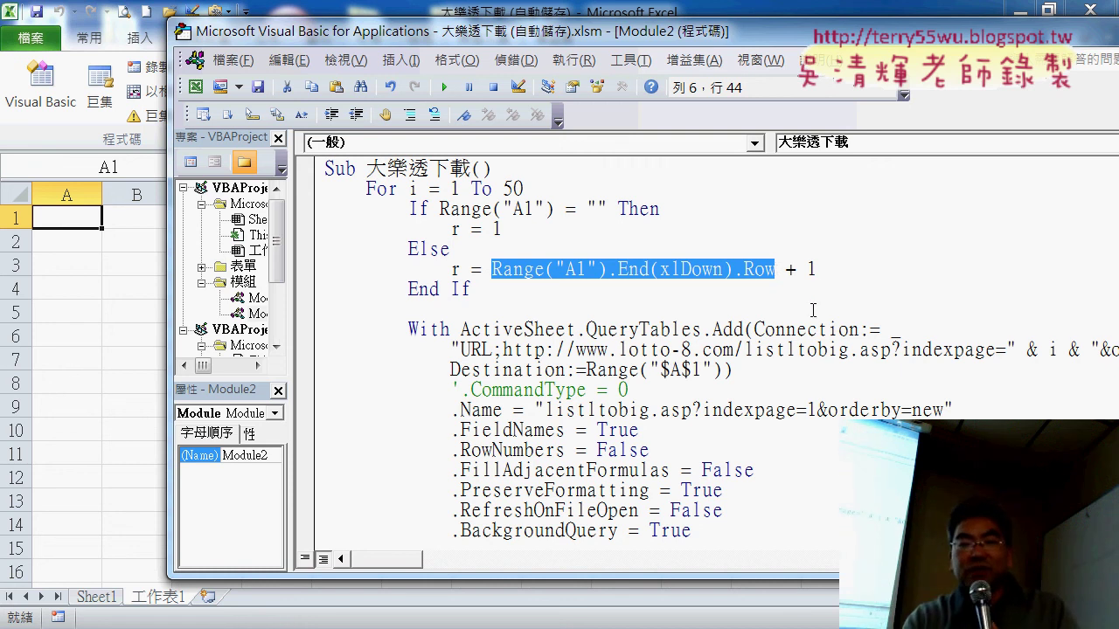
drag(453, 369, 703, 369)
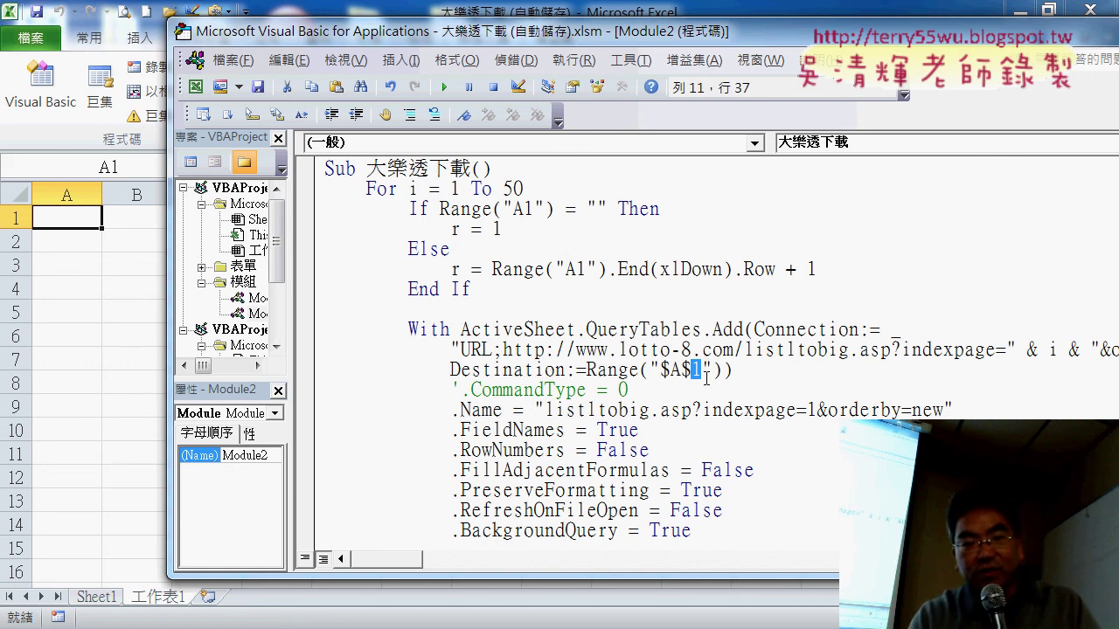
Change the Destination from Range("$A$1") to Range("$A$" & r).
drag(711, 369, 649, 370)
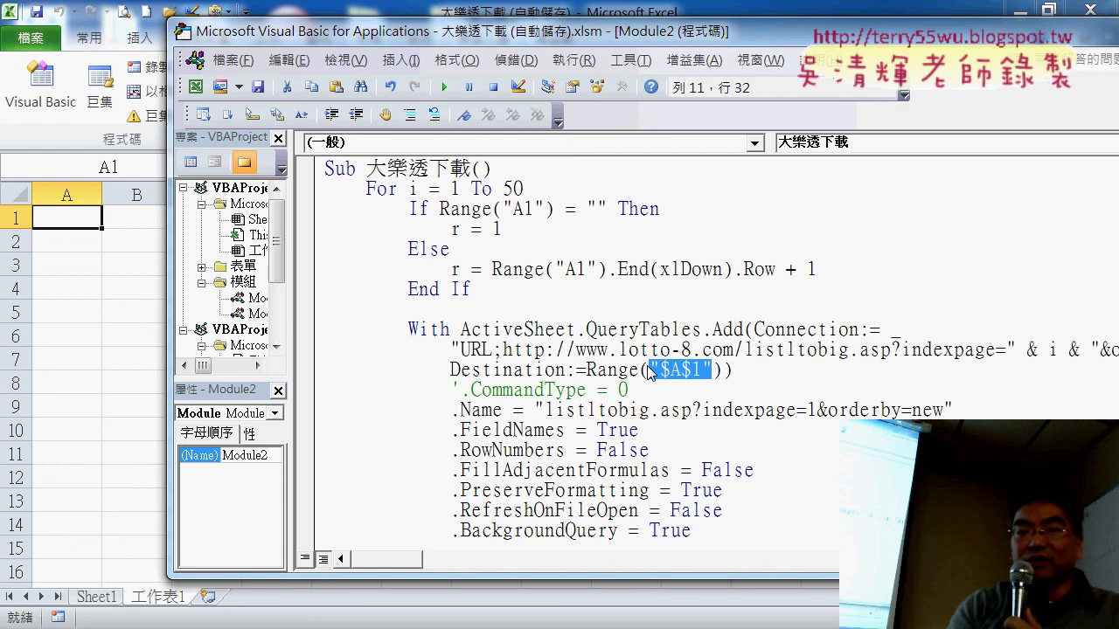
click(650, 372)
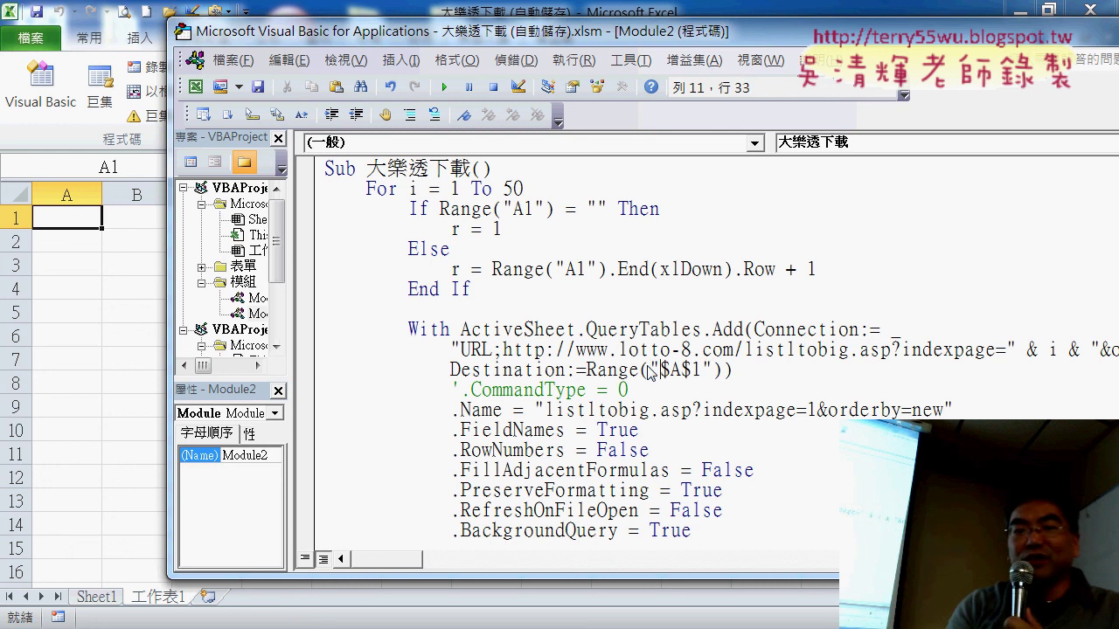
key(Right)
key(Right)
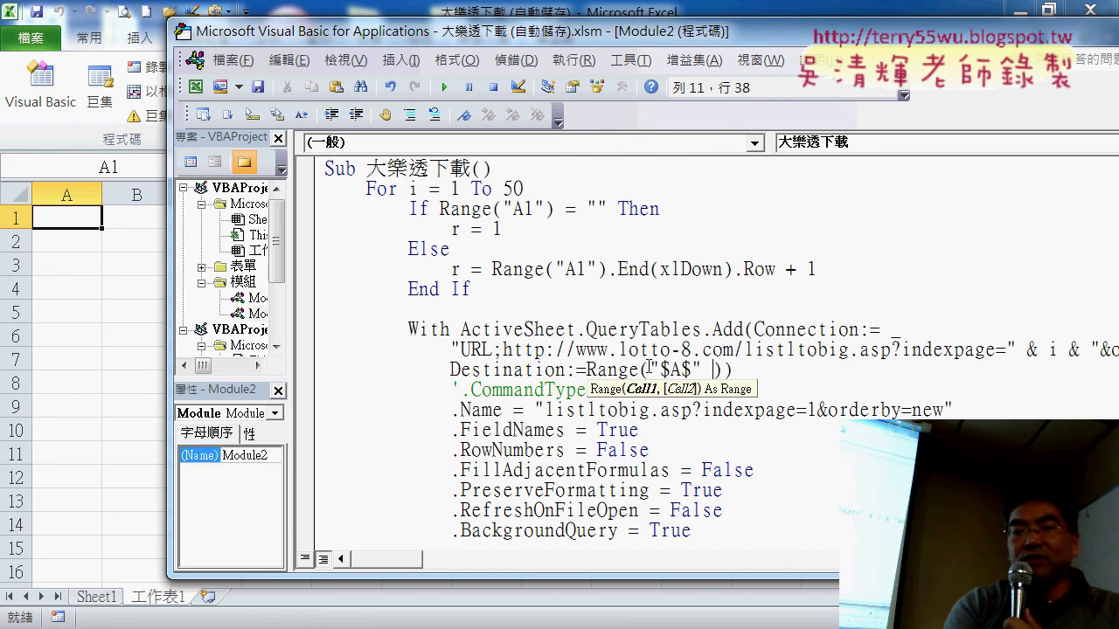
text(& )
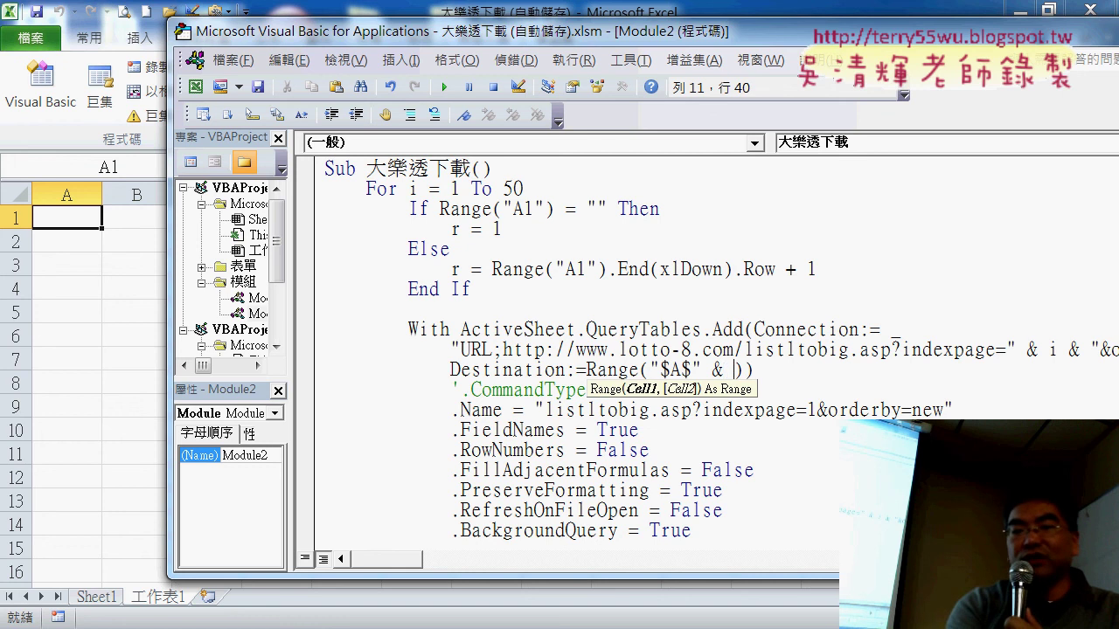
text(r)
key(Down)
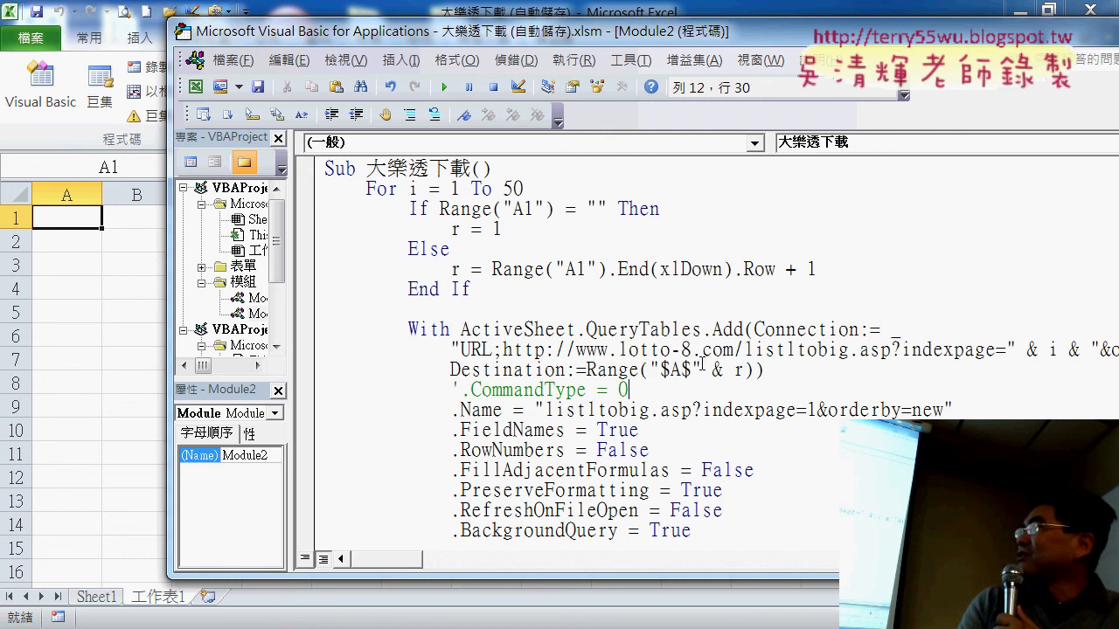
drag(702, 367, 743, 368)
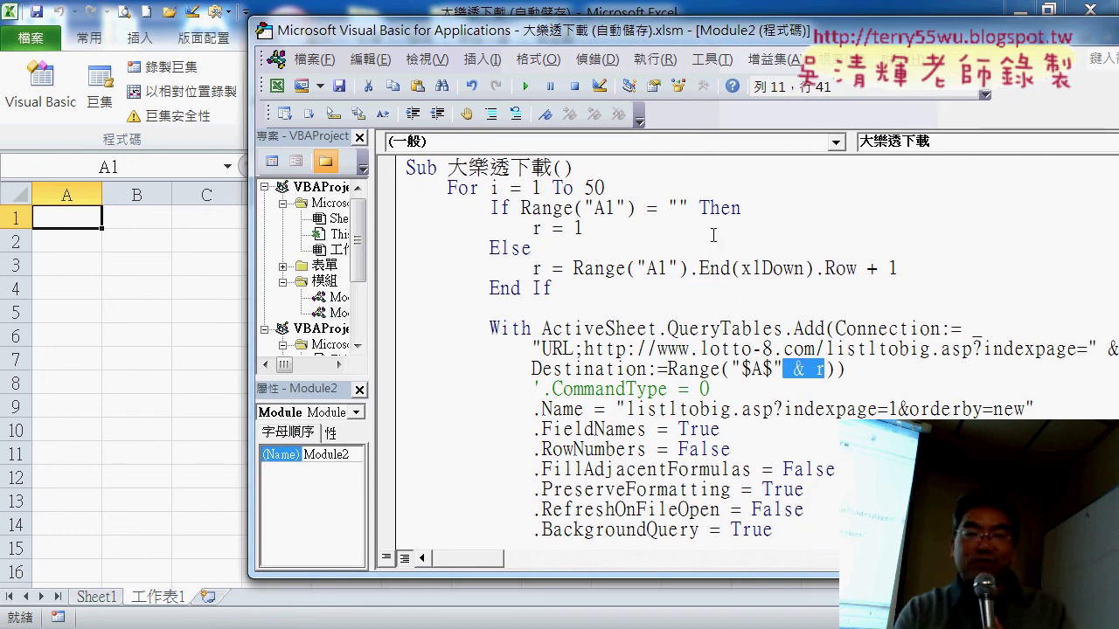
Run the macro with F5, then fix the duplicate-name compile error by appending 2 to the copy.
click(704, 294)
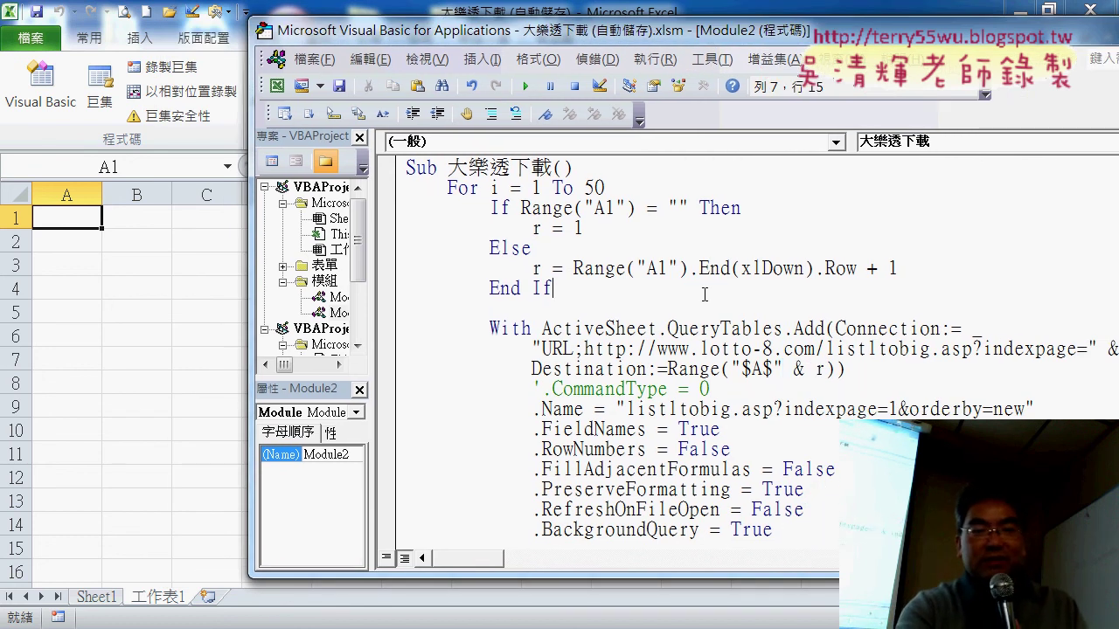
key(F5)
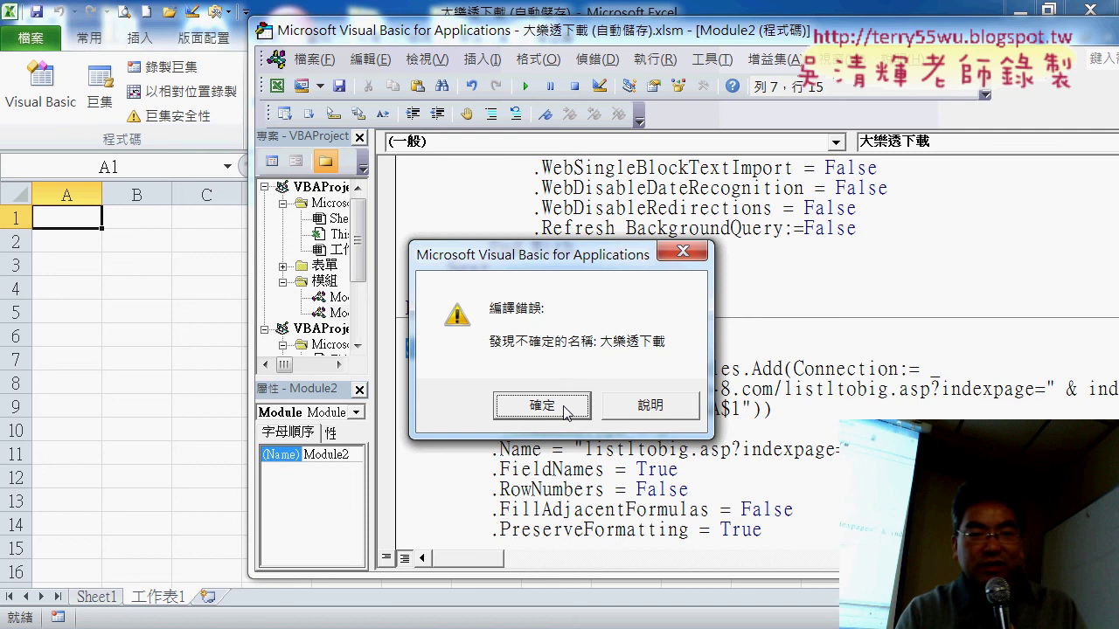
click(565, 412)
click(557, 350)
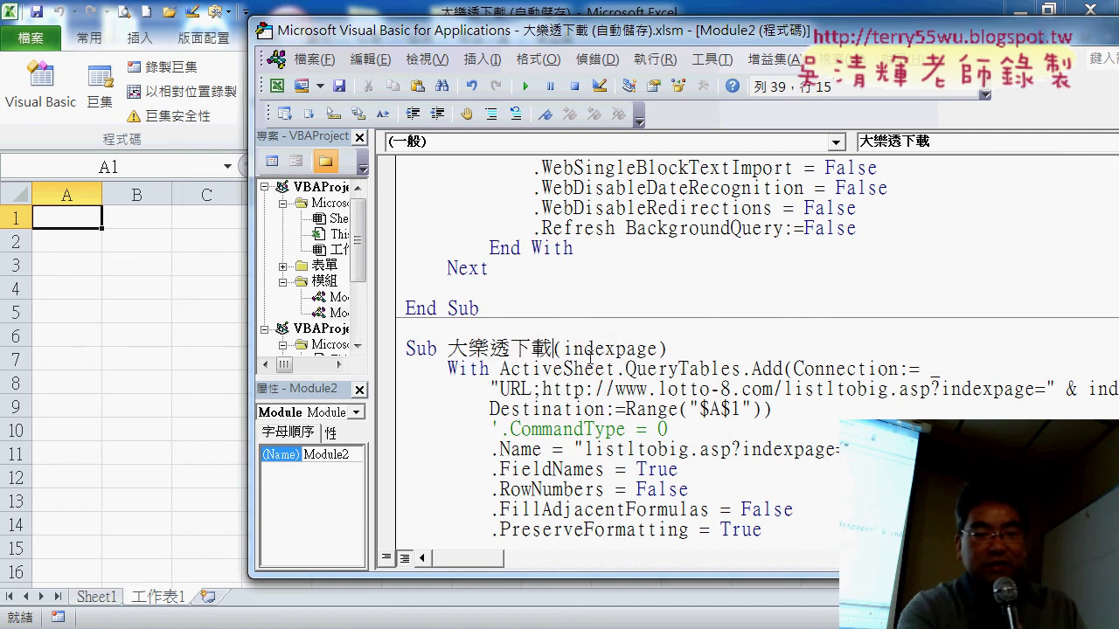
text(2)
scroll(590, 356, up, 5)
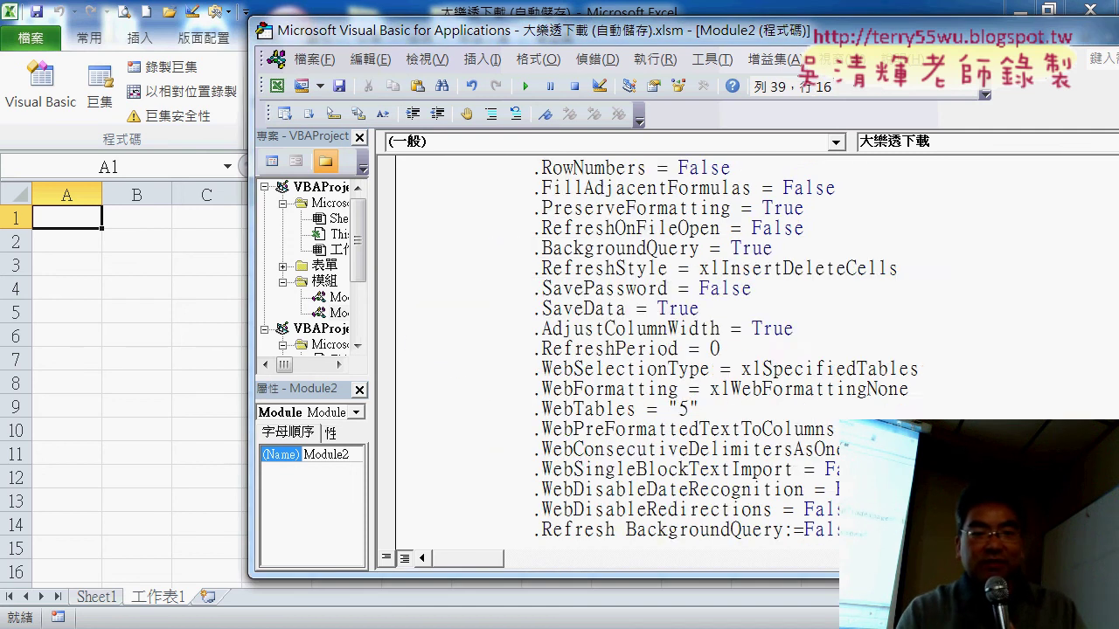
scroll(545, 349, up, 5)
click(545, 312)
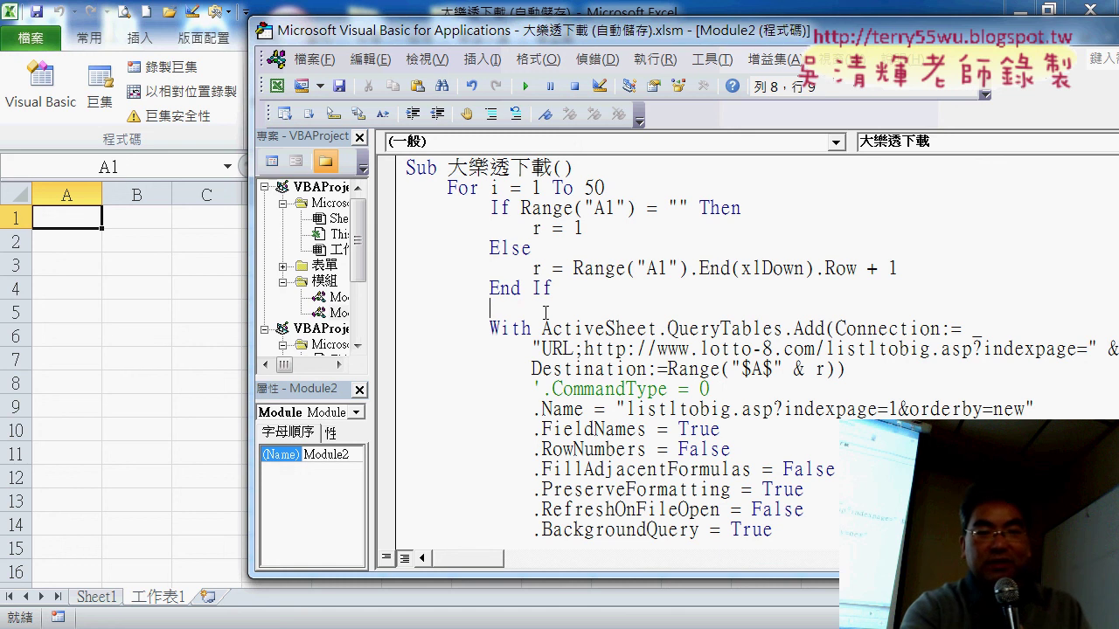
Step through the first loop pass with F8 up to the .Refresh line.
key(F8)
key(F8)
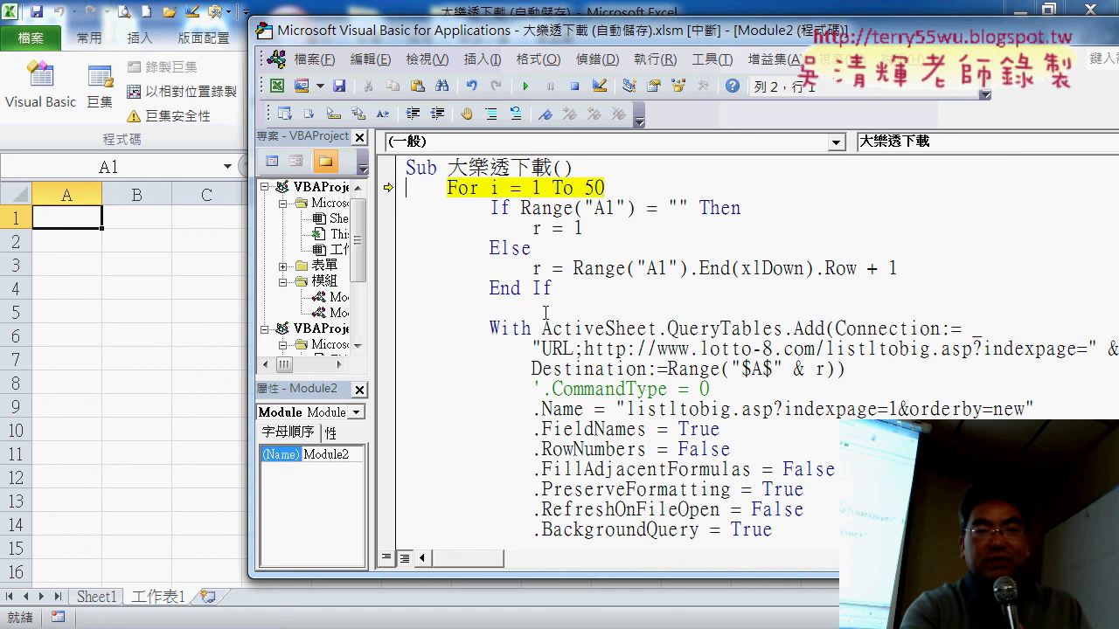
key(F8)
key(F8)
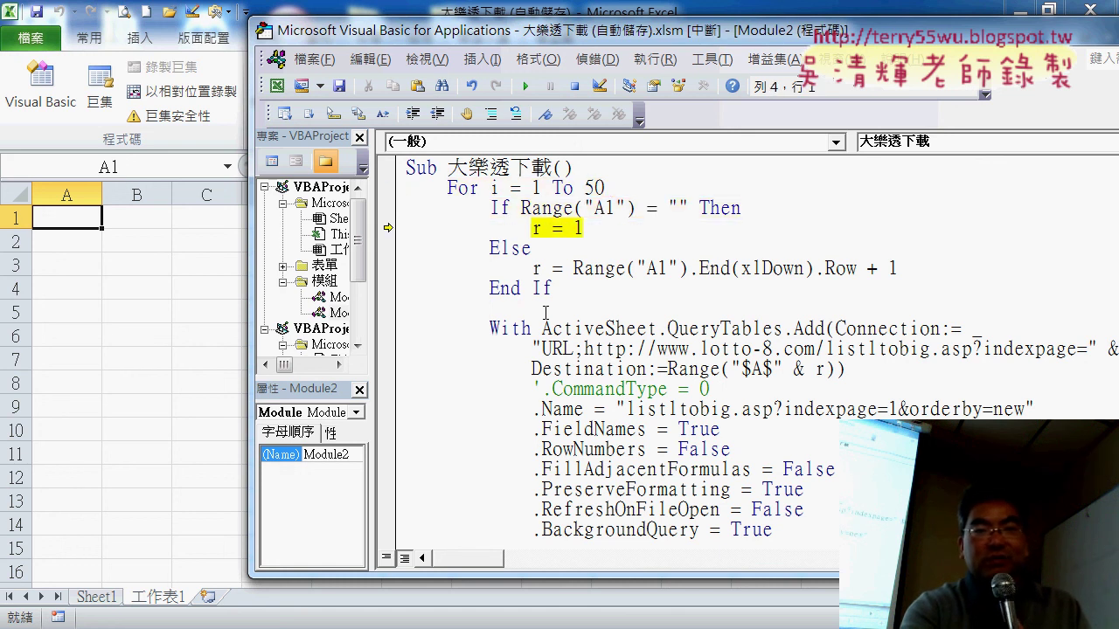
key(F8)
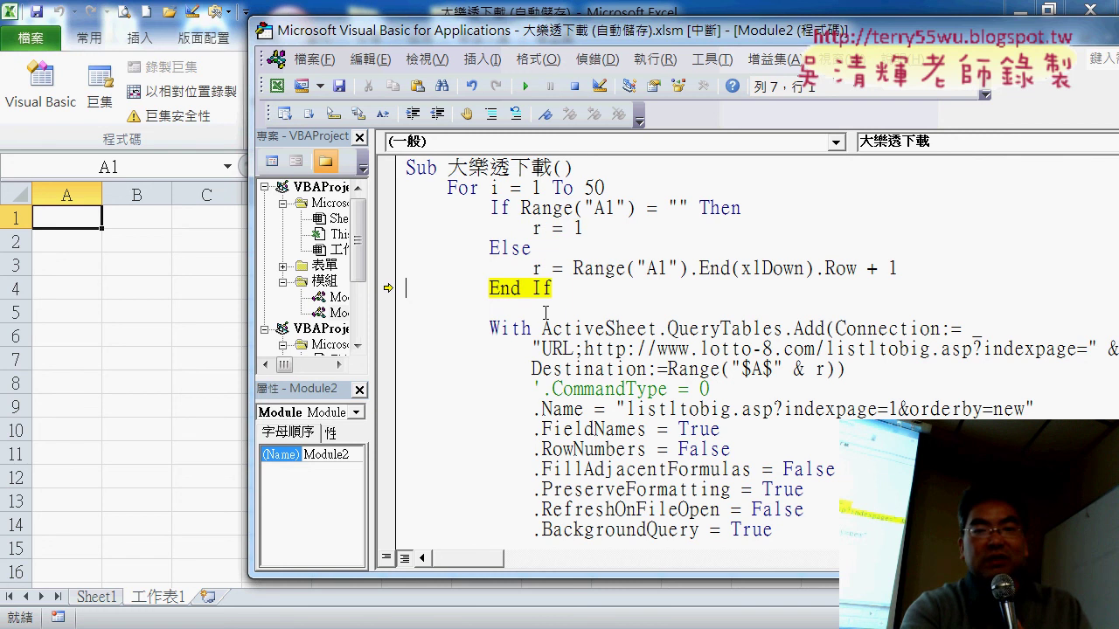
key(F8)
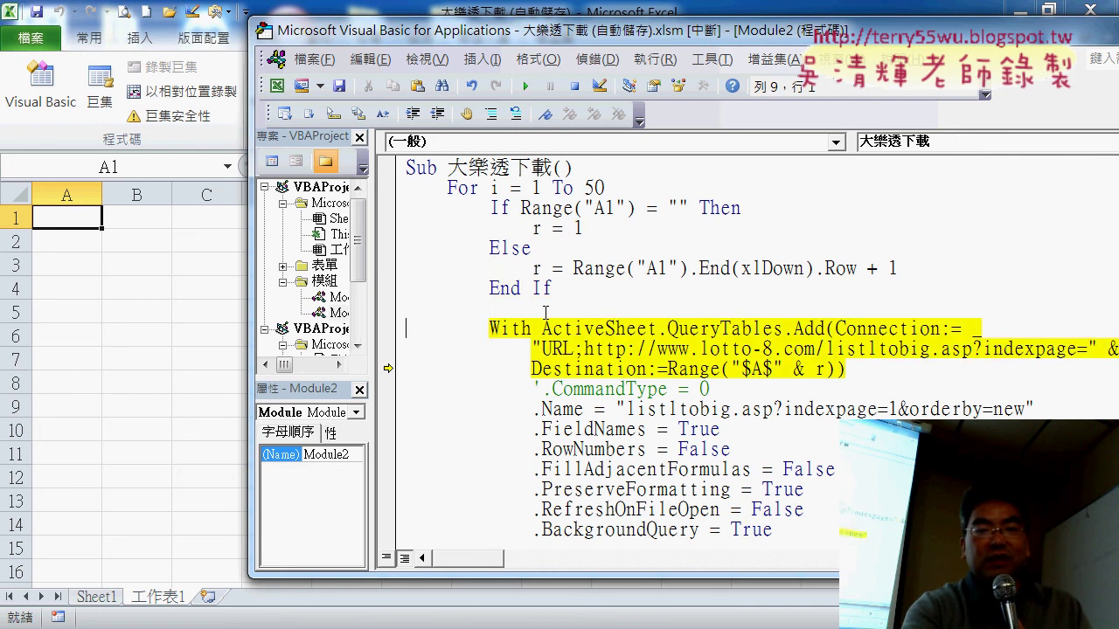
key(F8)
key(F8)
key(F8)
key(F8)
key(F8)
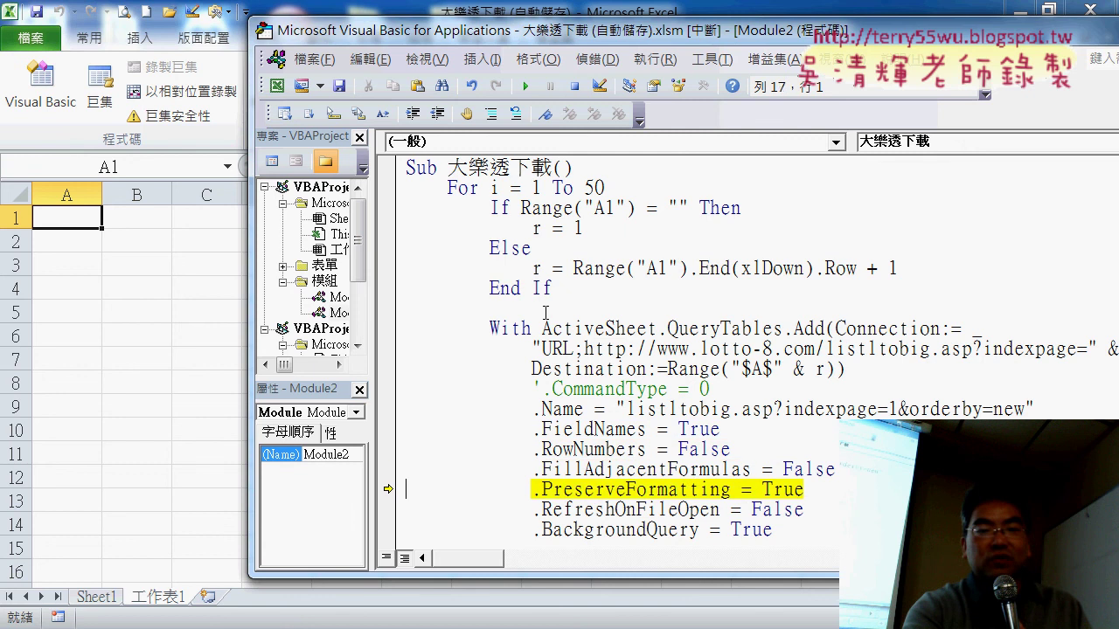
key(F8)
key(F8)
key(F8)
key(F8)
key(F8)
key(F8)
key(F8)
key(F8)
key(F8)
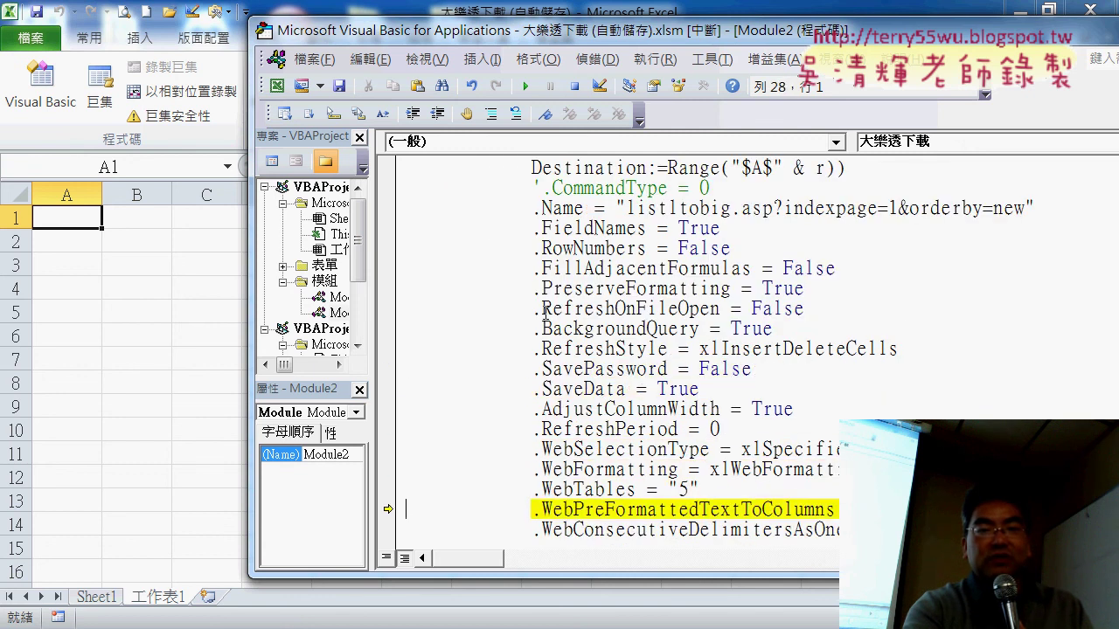
key(F8)
key(F8)
key(F8)
key(F8)
key(F8)
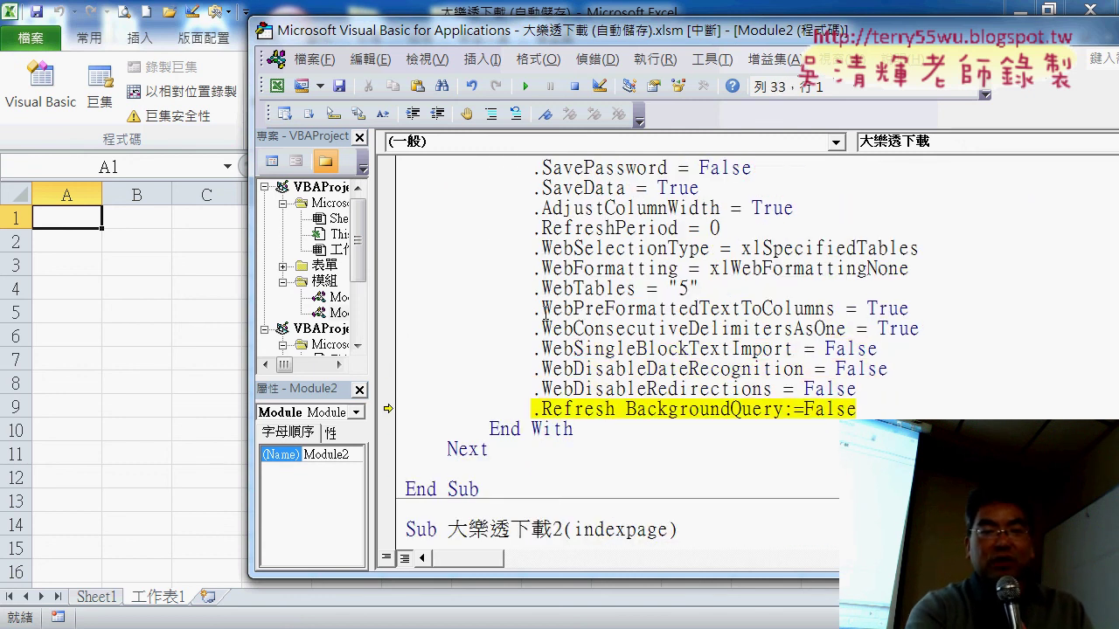
key(F8)
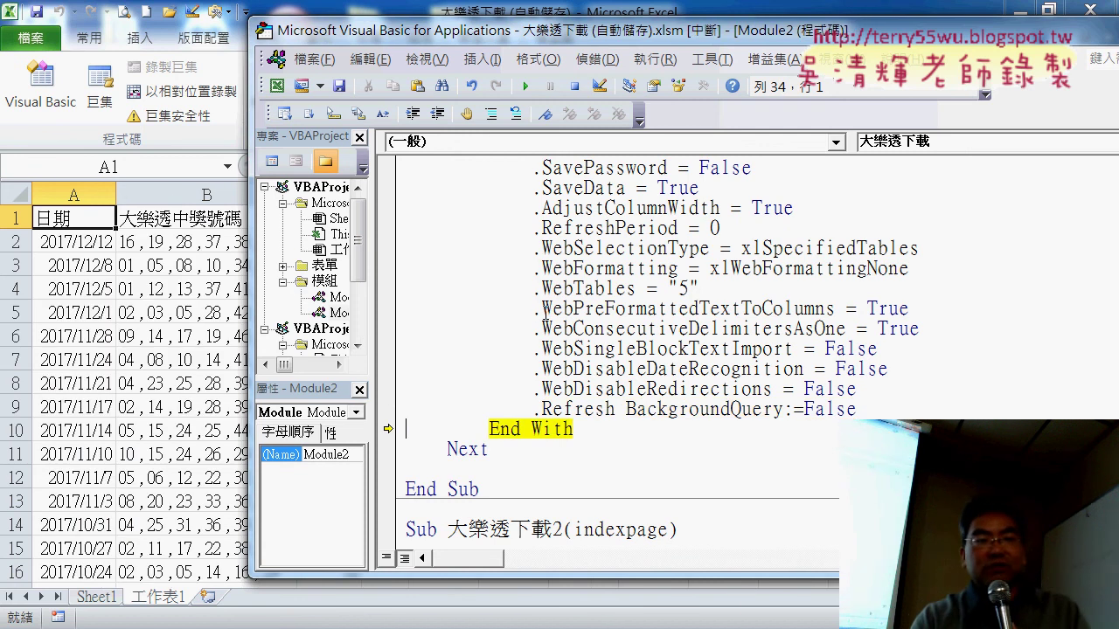
Check the worksheet: page 1's draws fill rows through 31.
click(101, 334)
scroll(99, 330, down, 7)
scroll(99, 330, down, 3)
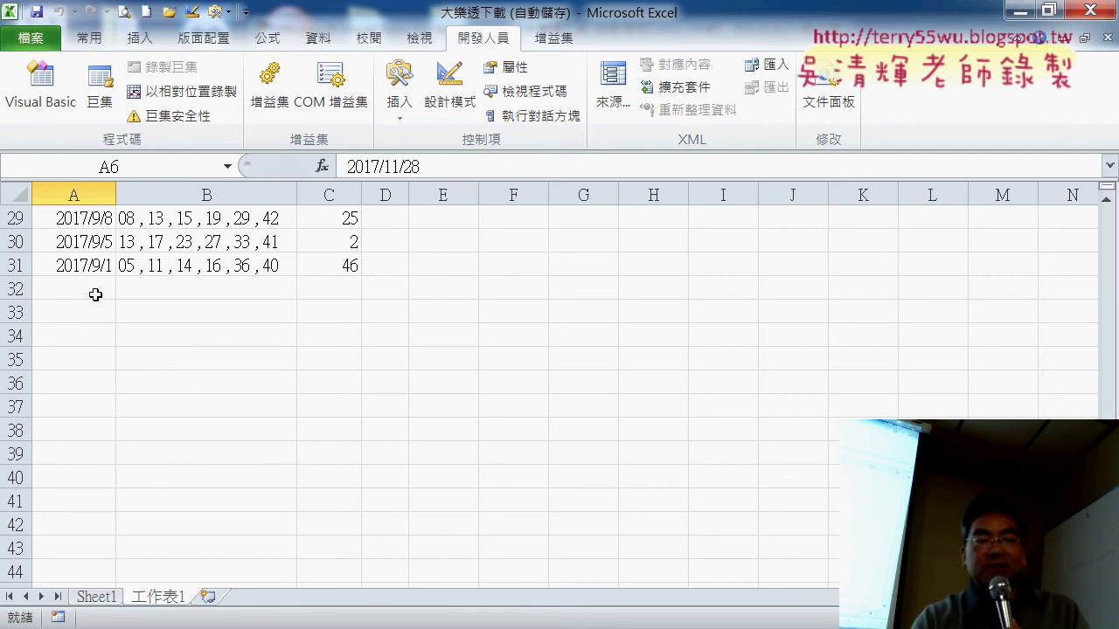
click(612, 494)
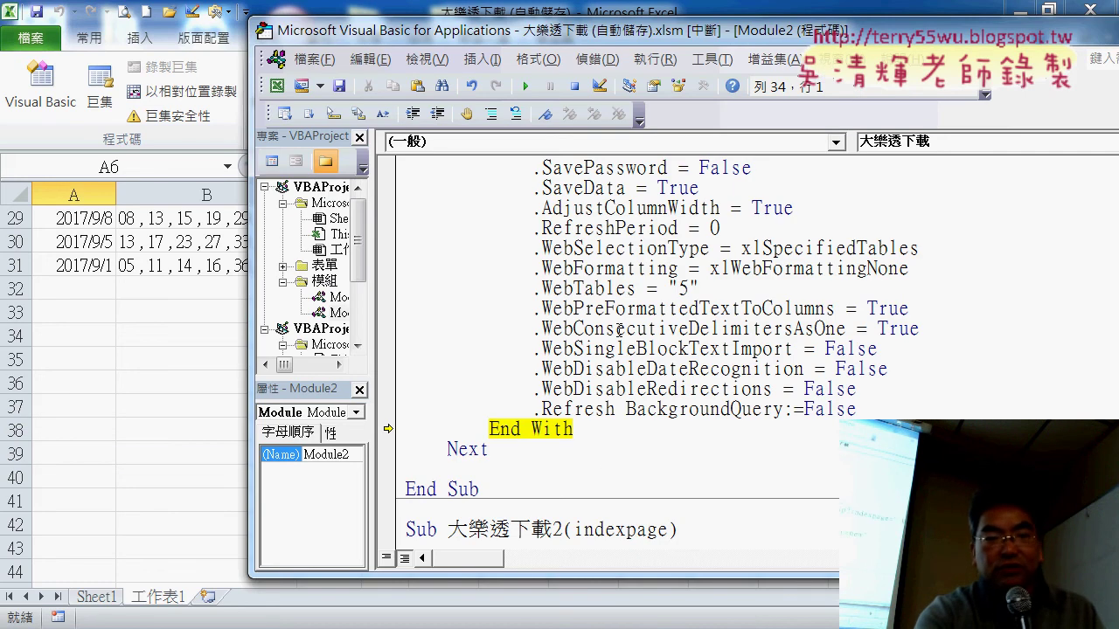
Step the second pass (i = 2) with F8 through the next-row calculation to .Refresh.
key(F8)
key(F8)
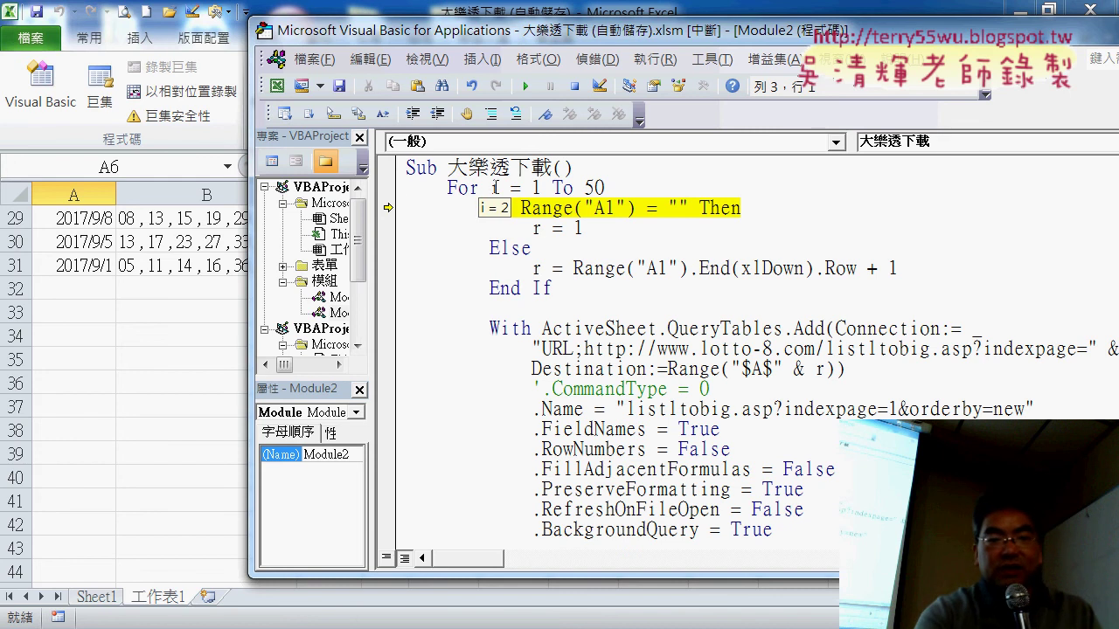
mouse_move(495, 188)
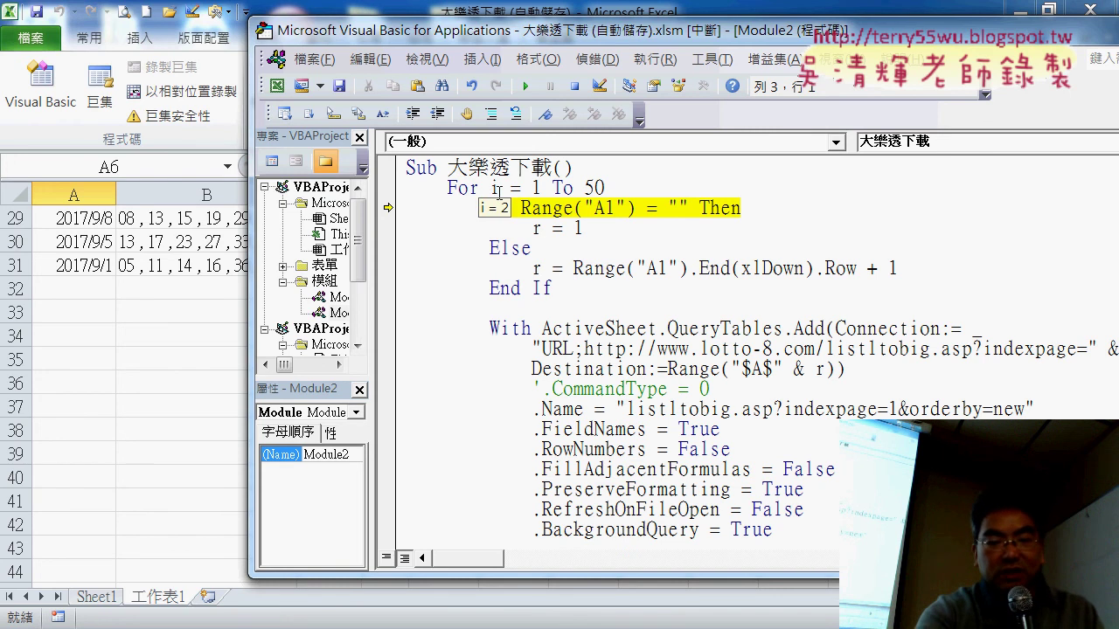
key(F8)
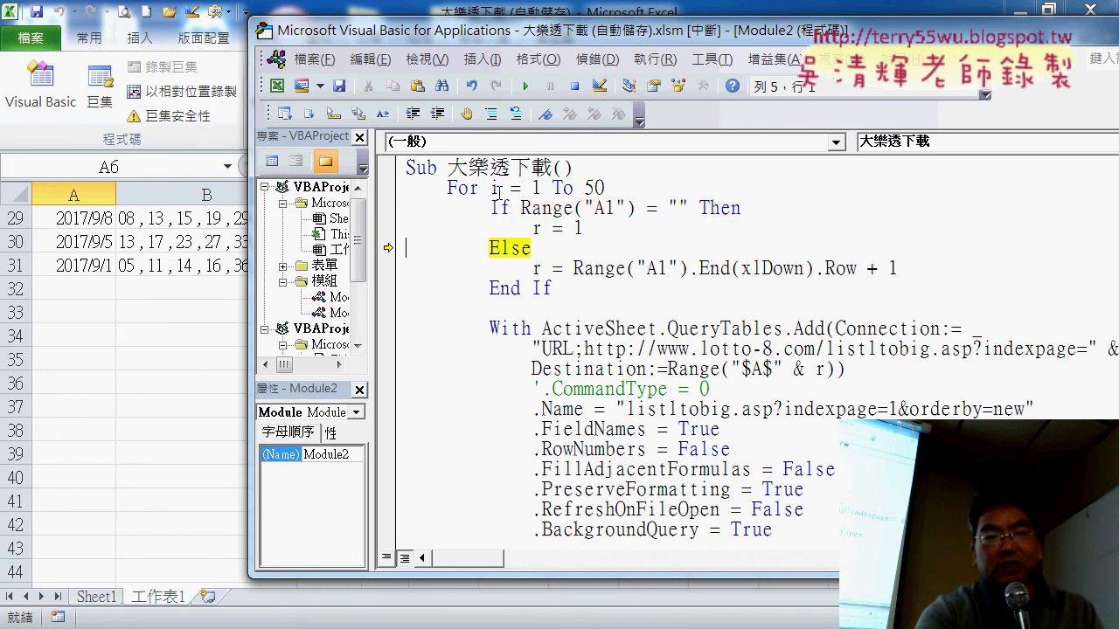
key(F8)
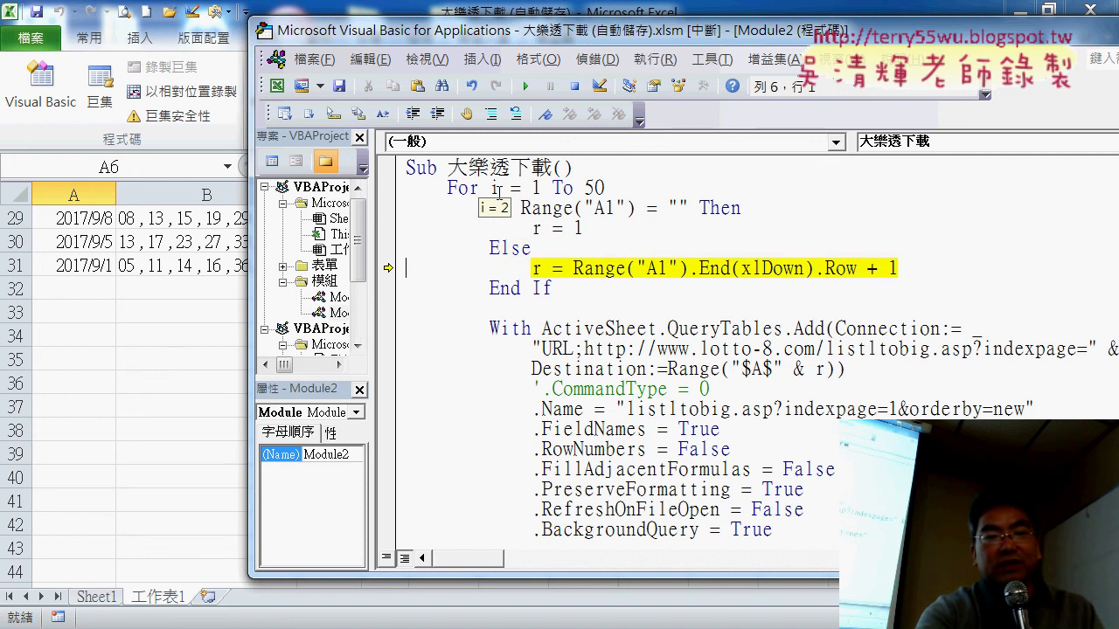
key(F8)
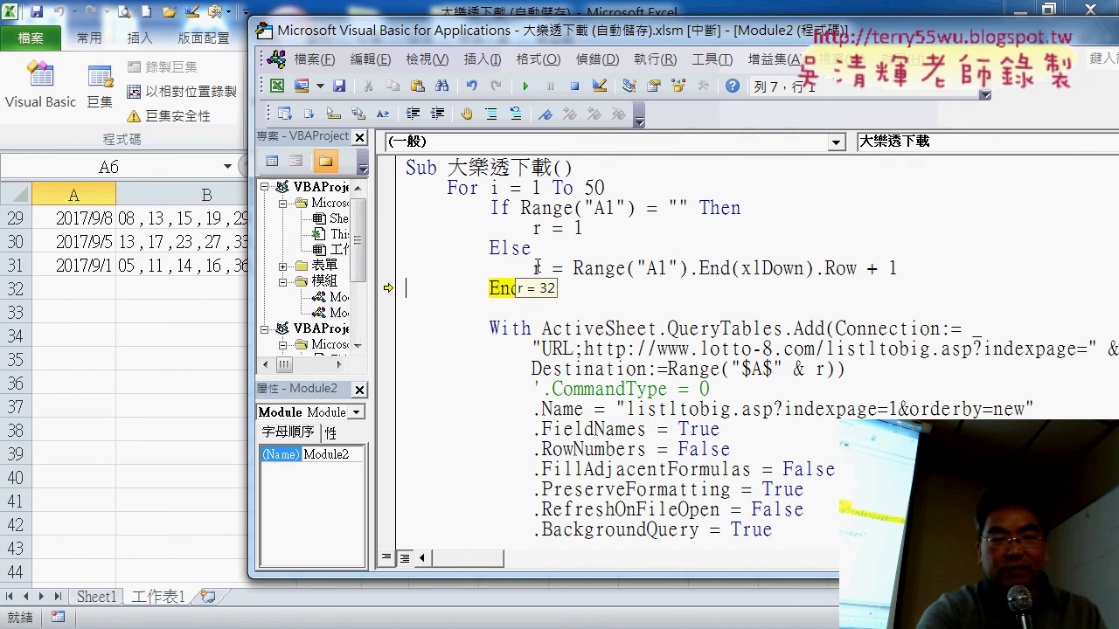
key(F8)
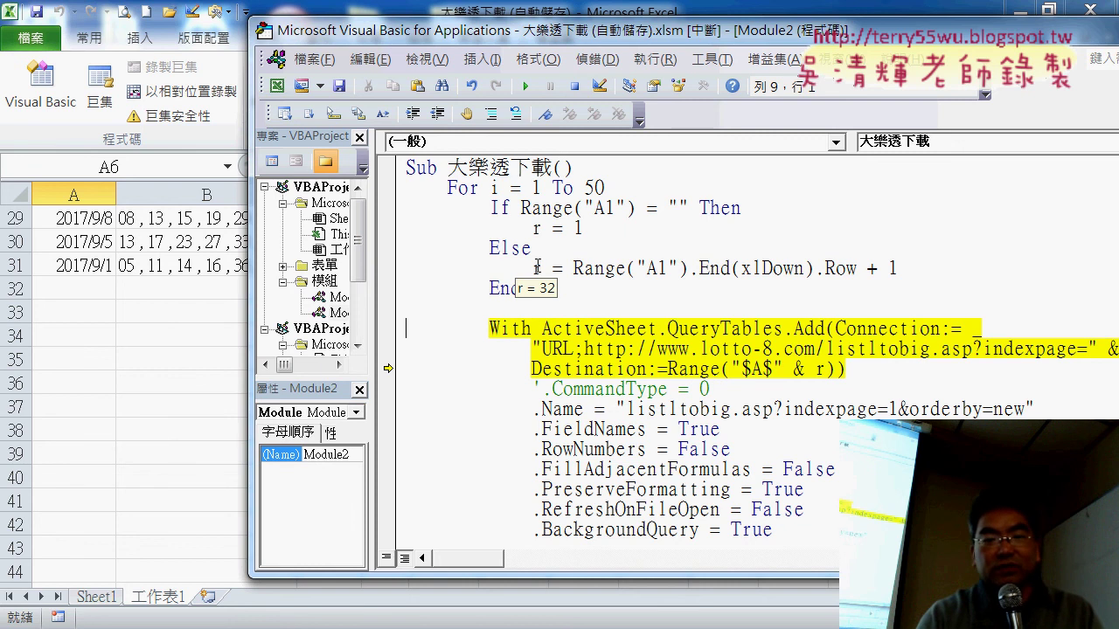
drag(481, 564, 495, 564)
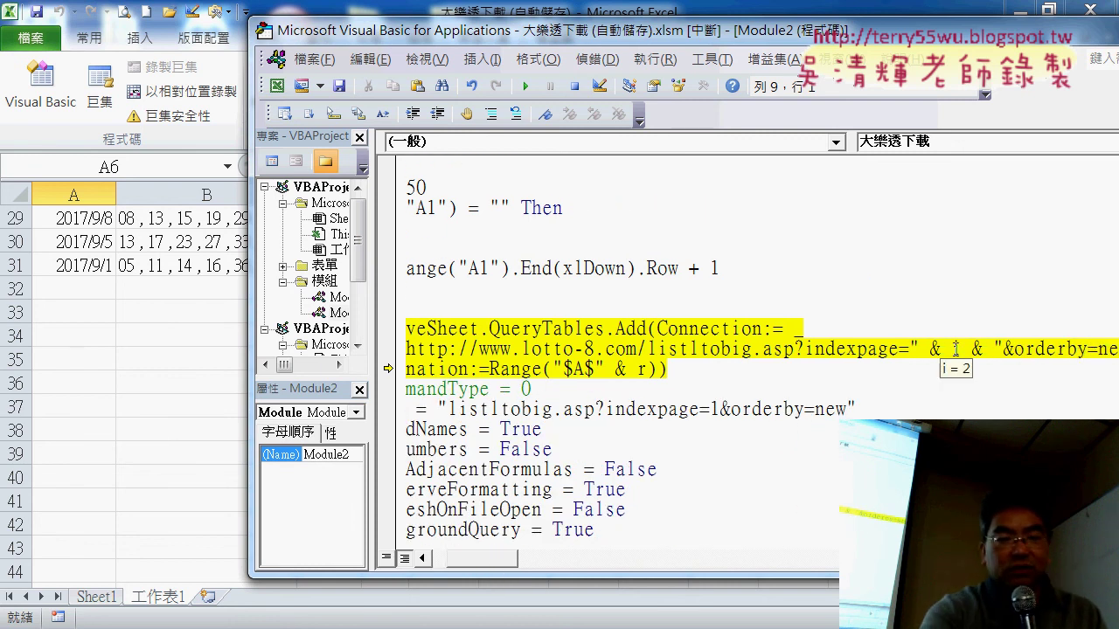
key(F8)
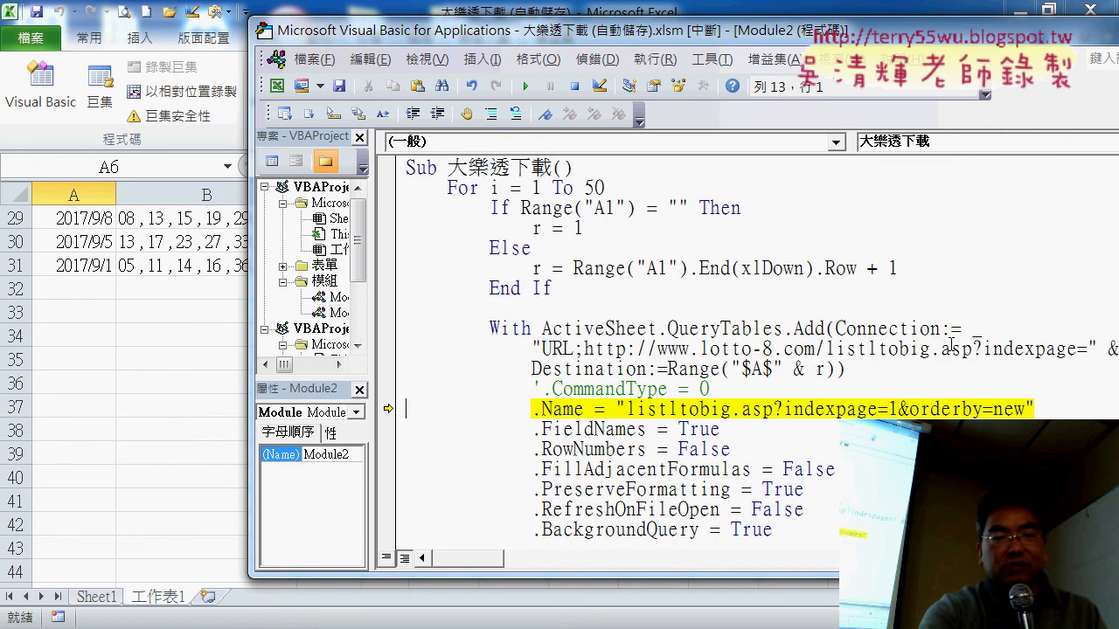
key(F8)
key(F8)
key(F8)
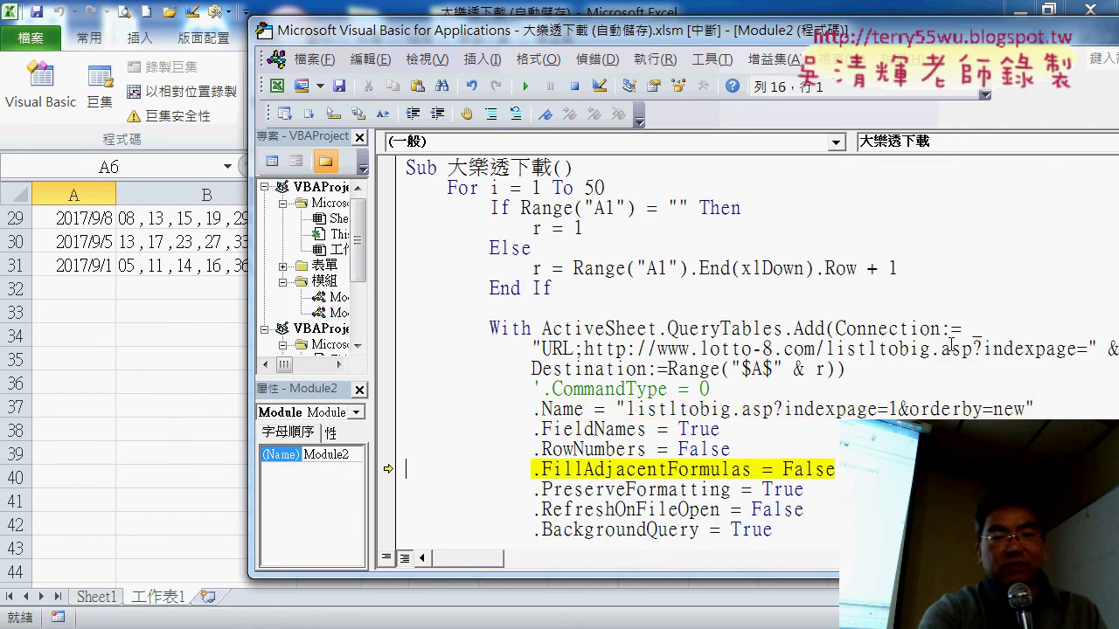
key(F8)
key(F8)
key(F8)
key(F8)
key(F8)
key(F8)
key(F8)
key(F8)
key(F8)
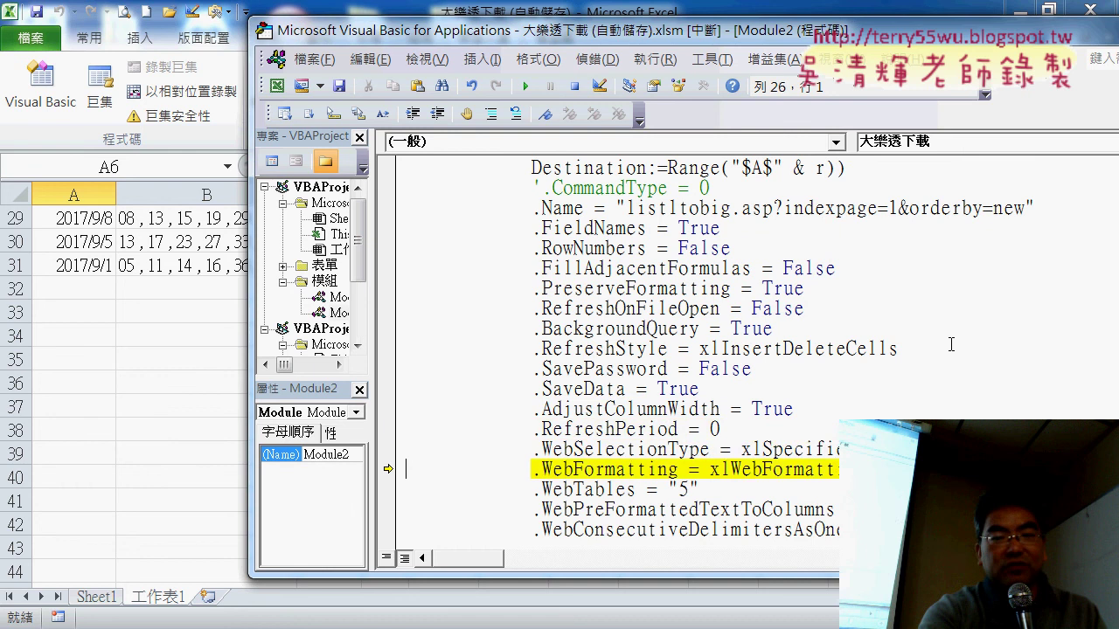
key(F8)
key(F8)
key(F8)
key(F8)
key(F8)
key(F8)
key(F8)
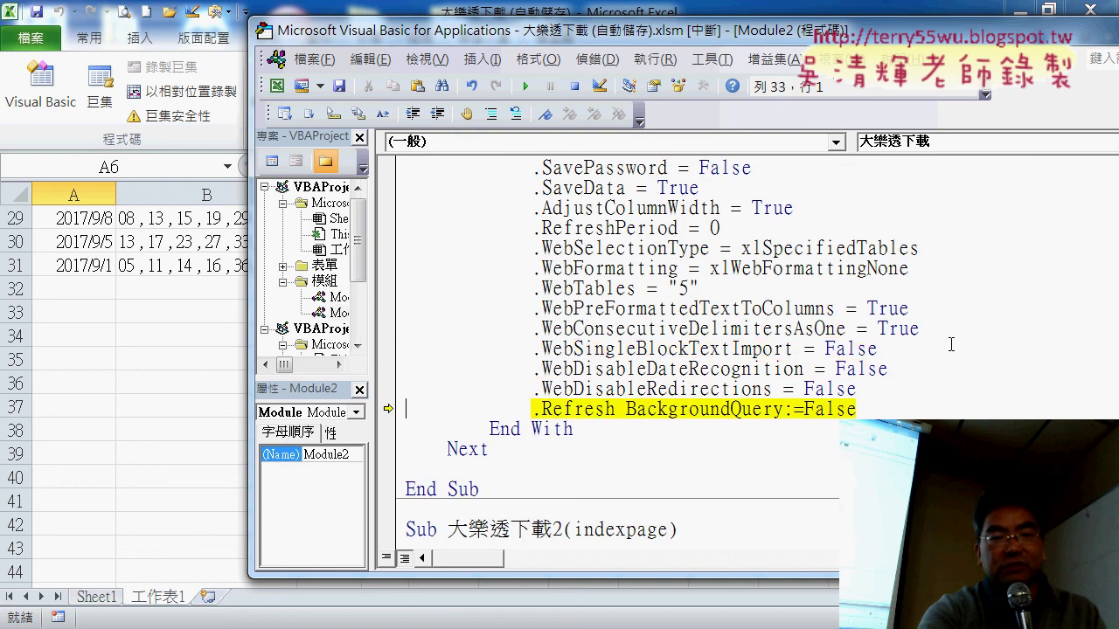
key(F8)
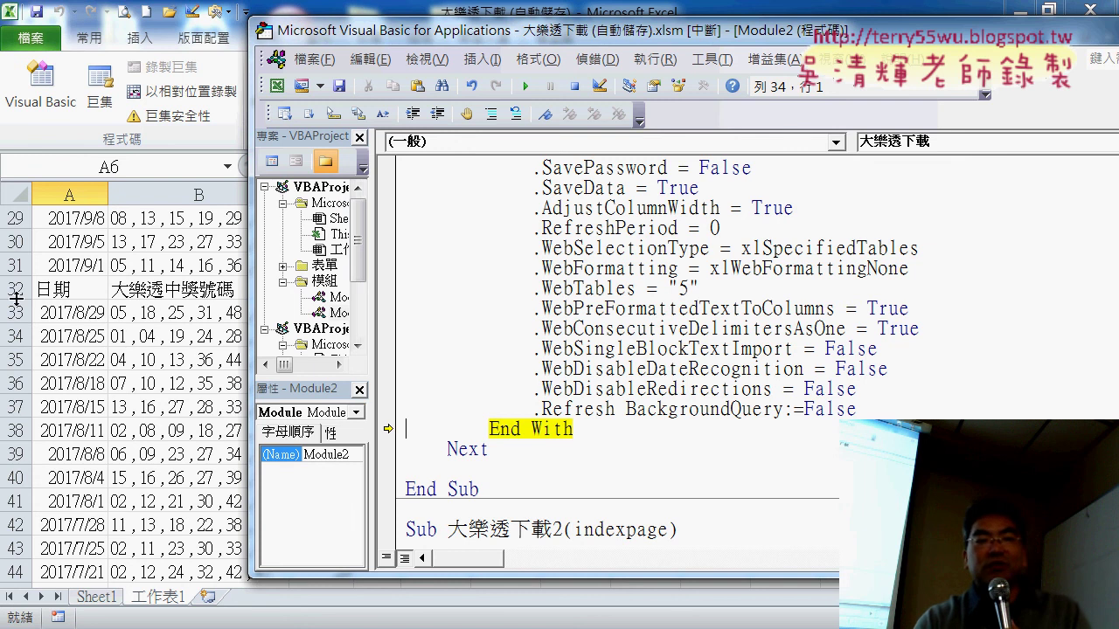
Resume the macro to download the remaining draw pages, then return to the top of 工作表1.
click(527, 85)
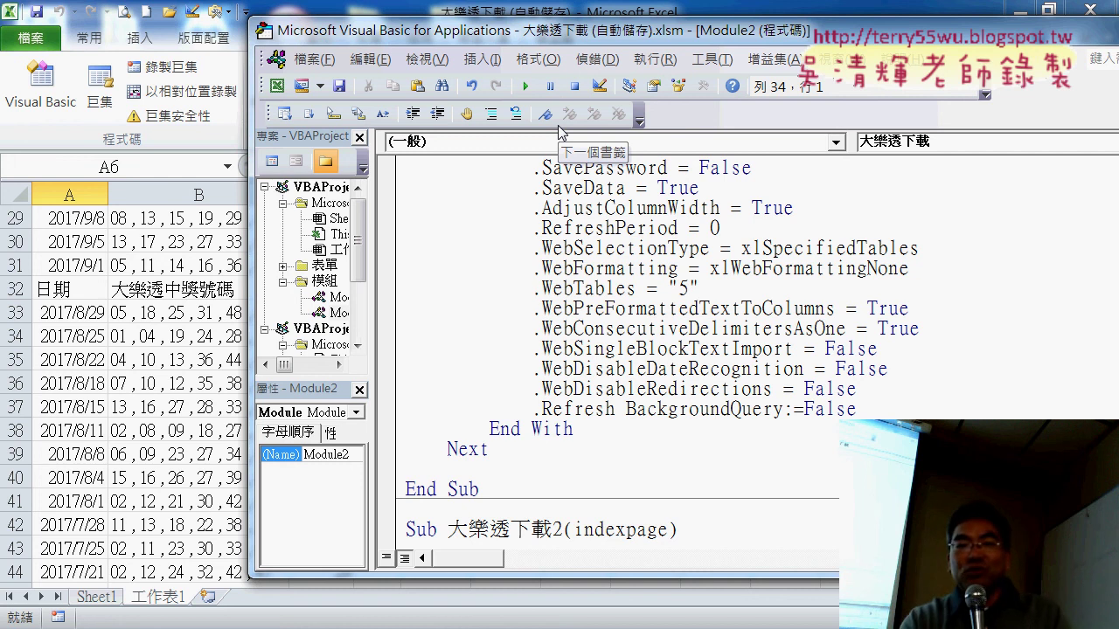
click(180, 357)
scroll(184, 356, up, 3)
scroll(197, 358, up, 5)
scroll(200, 367, up, 1)
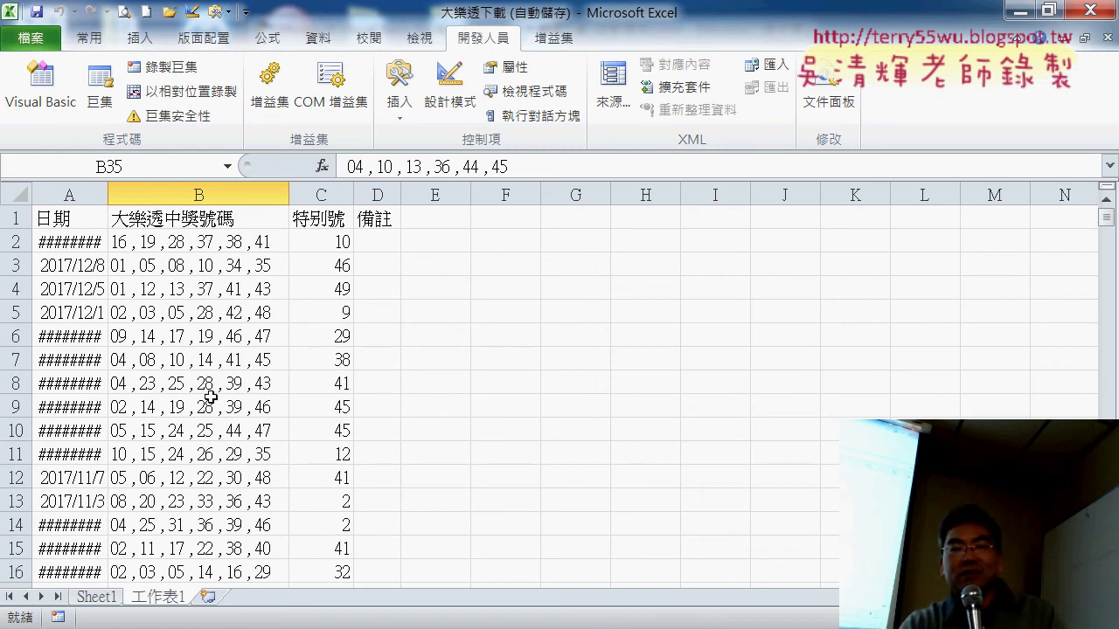
click(10, 218)
scroll(247, 389, down, 2)
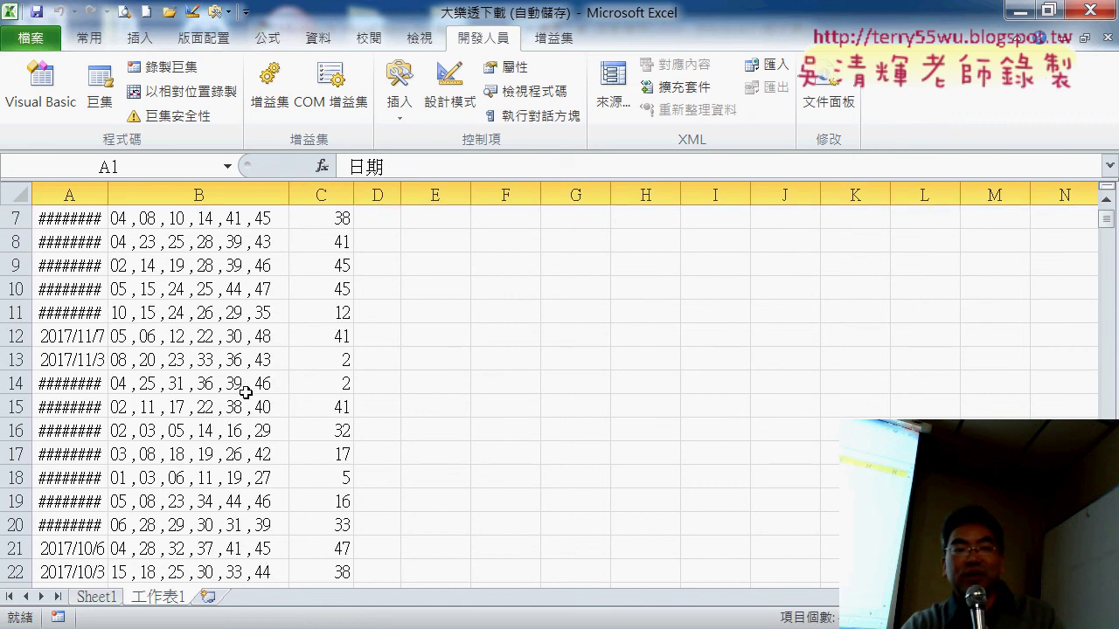
scroll(249, 393, down, 4)
scroll(249, 392, down, 3)
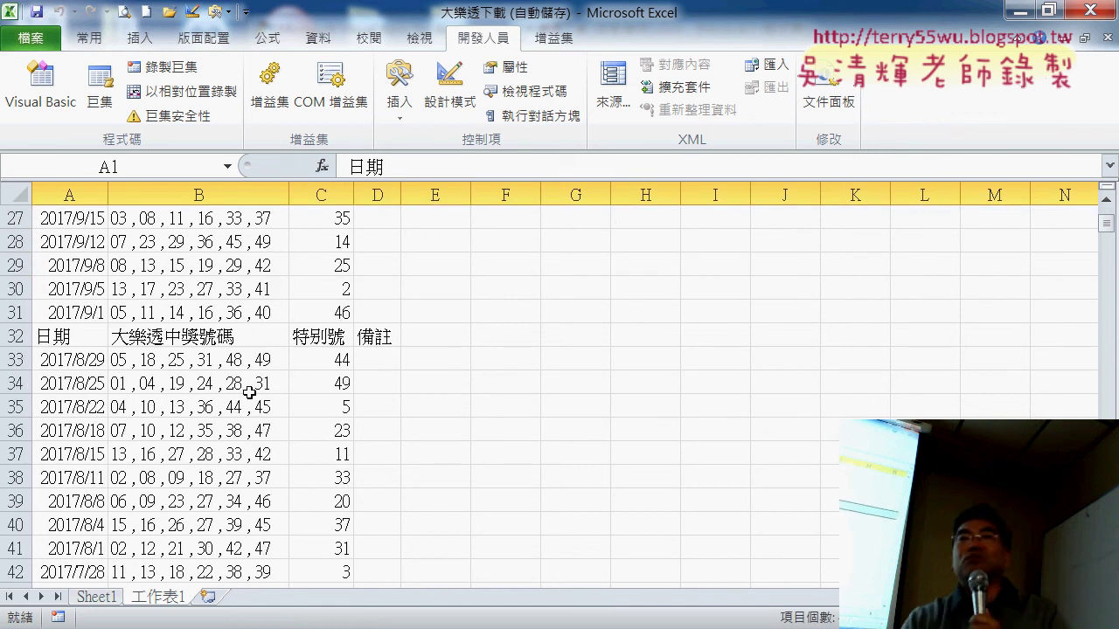
click(15, 337)
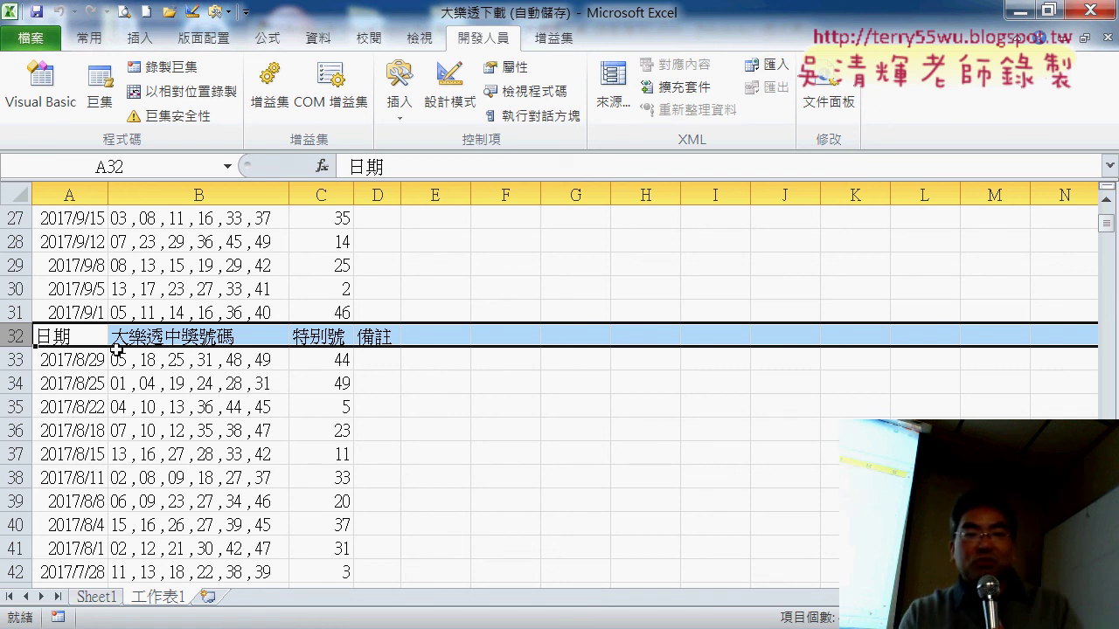
scroll(498, 430, down, 2)
scroll(498, 430, down, 3)
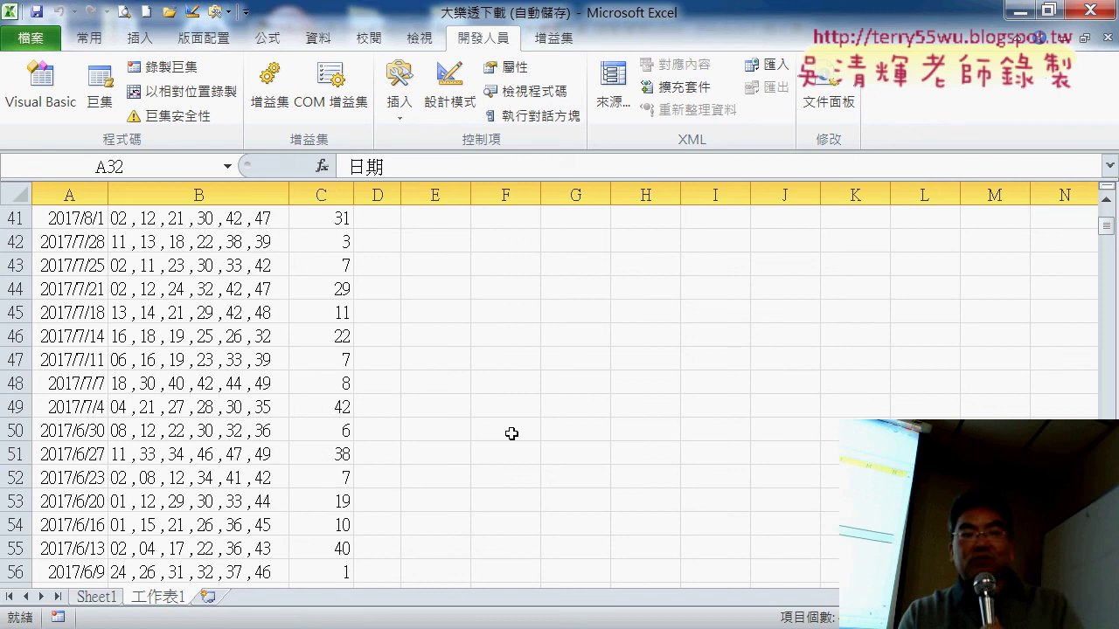
scroll(498, 430, down, 5)
click(22, 407)
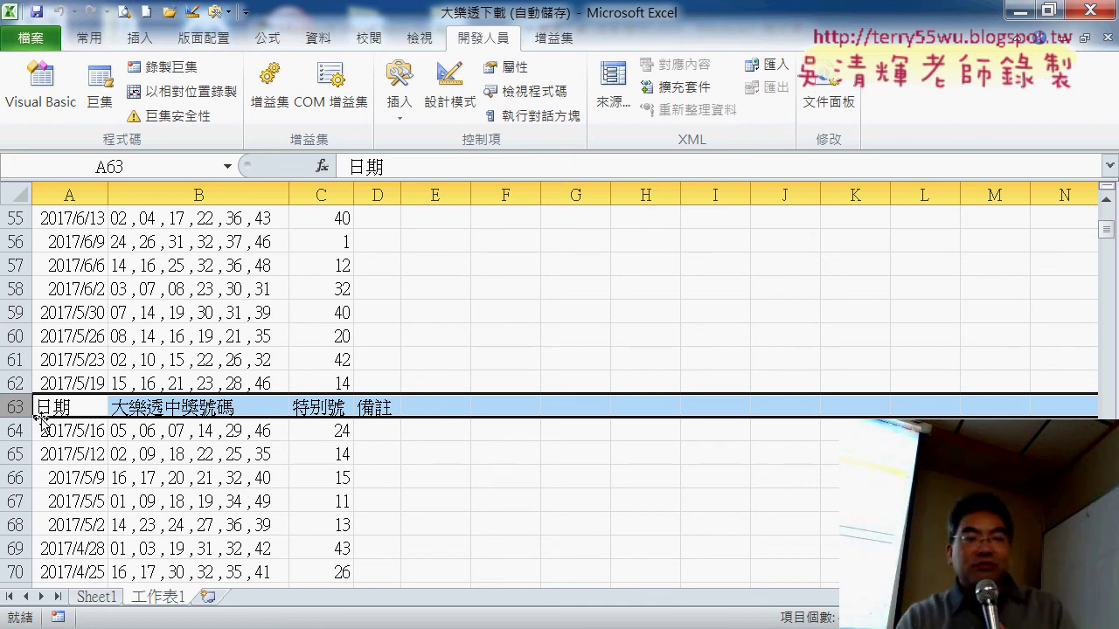
click(58, 409)
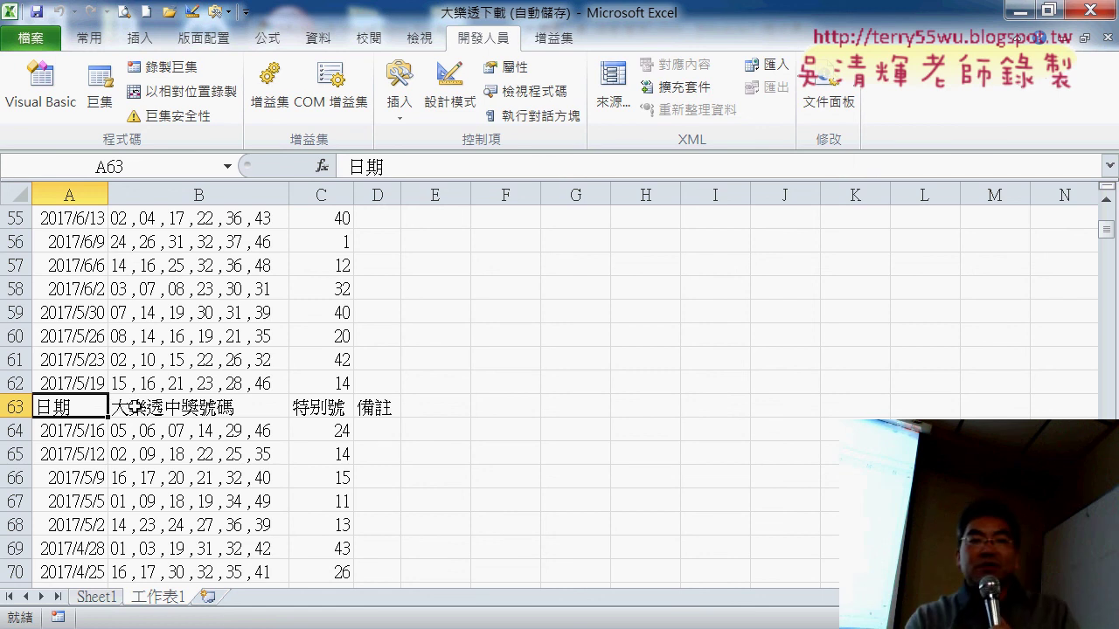
scroll(133, 407, up, 6)
scroll(120, 412, up, 7)
scroll(120, 407, up, 5)
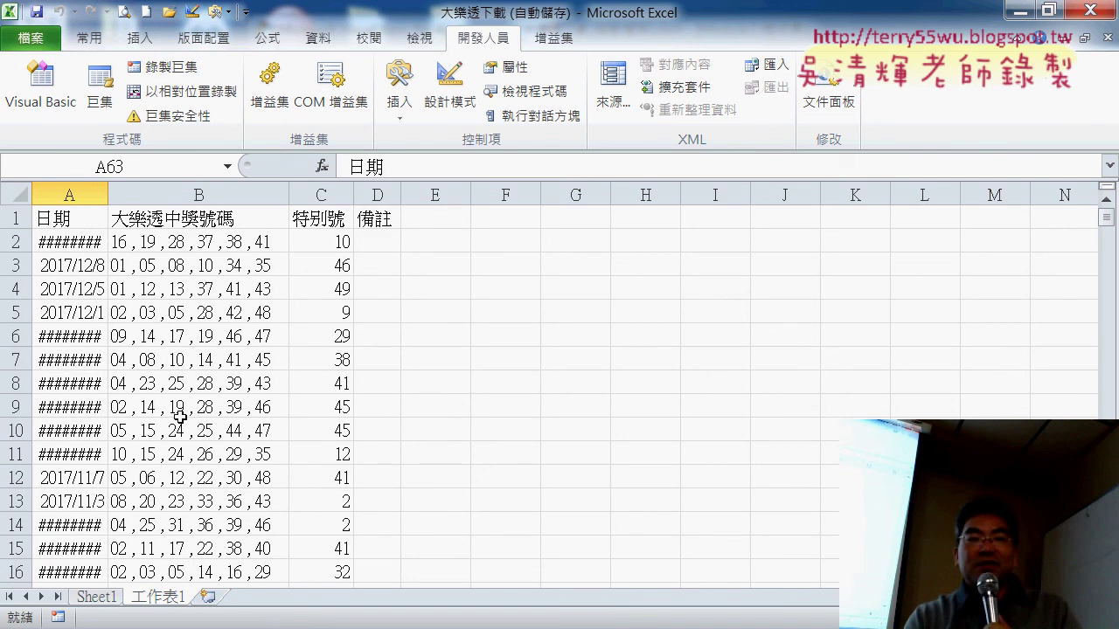
click(218, 248)
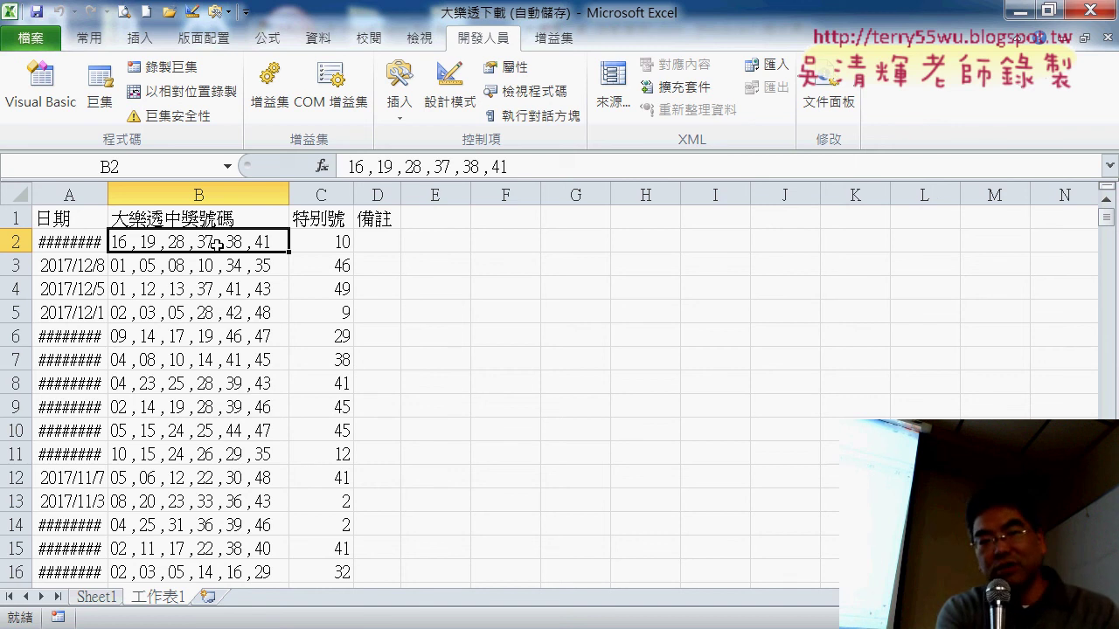
Split column B's numbers into columns D–I by comma, with destination $D$2, replacing existing contents.
key(ctrl+shift+Down)
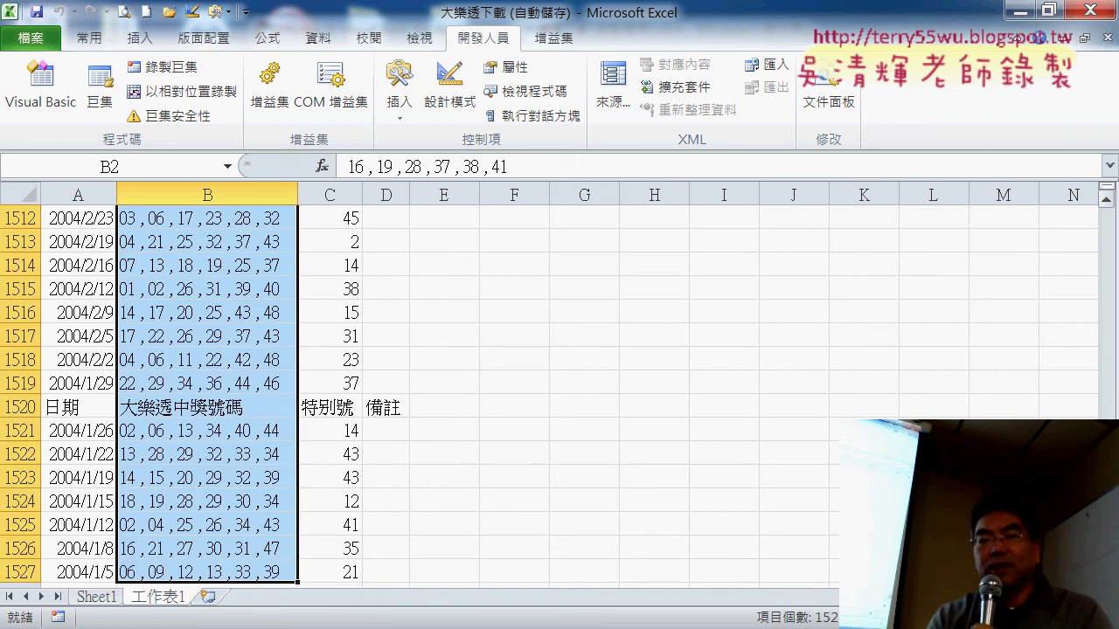
drag(1106, 560, 1106, 214)
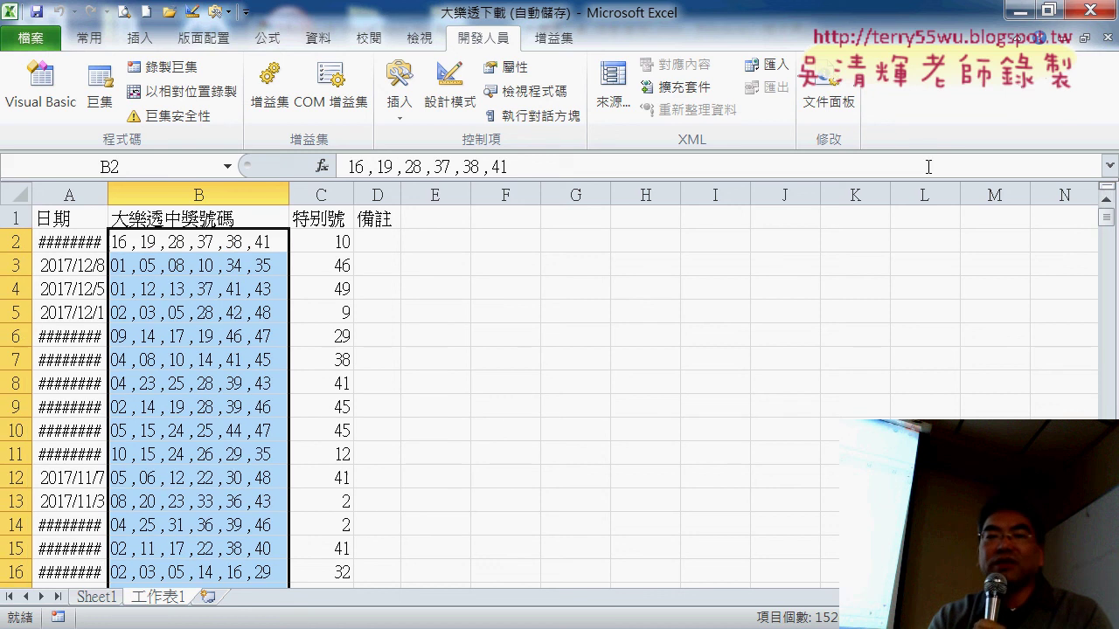
click(317, 37)
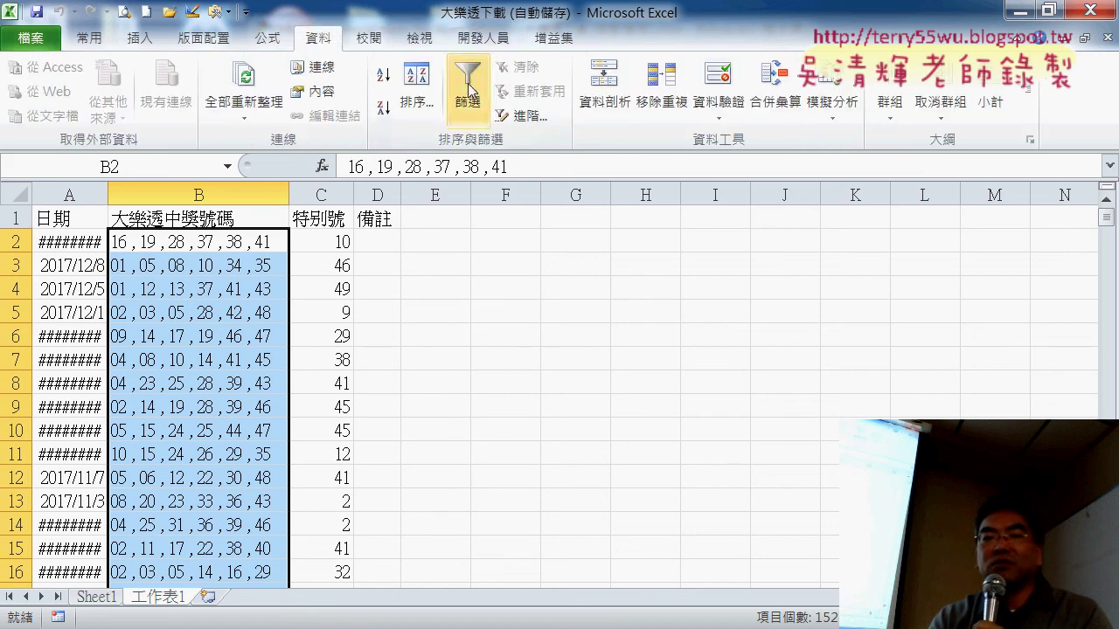
click(615, 104)
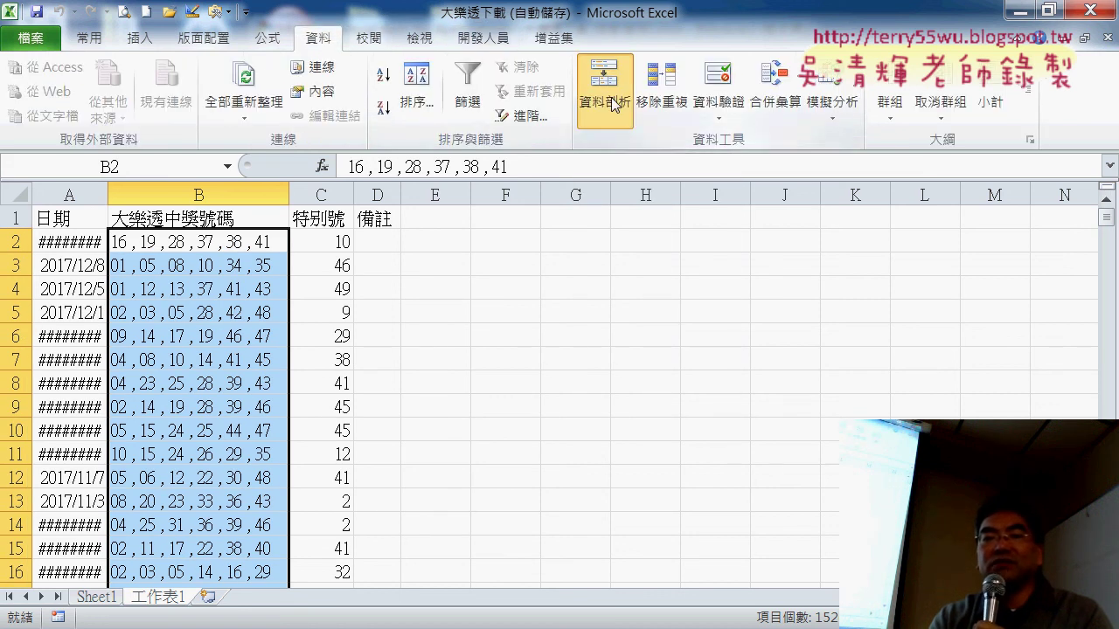
click(316, 245)
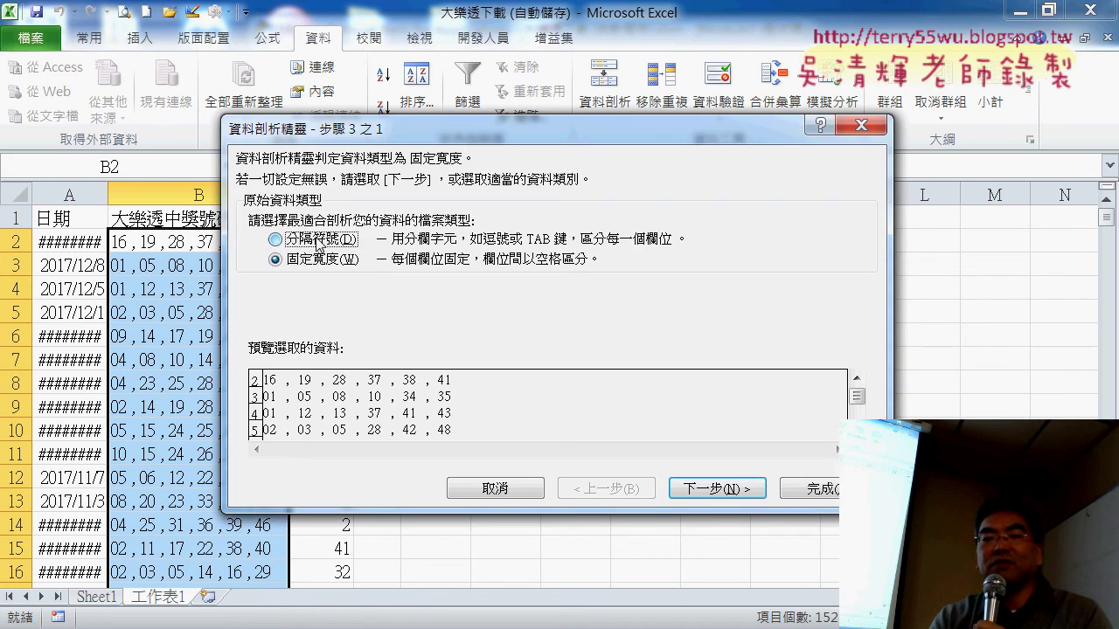
click(708, 488)
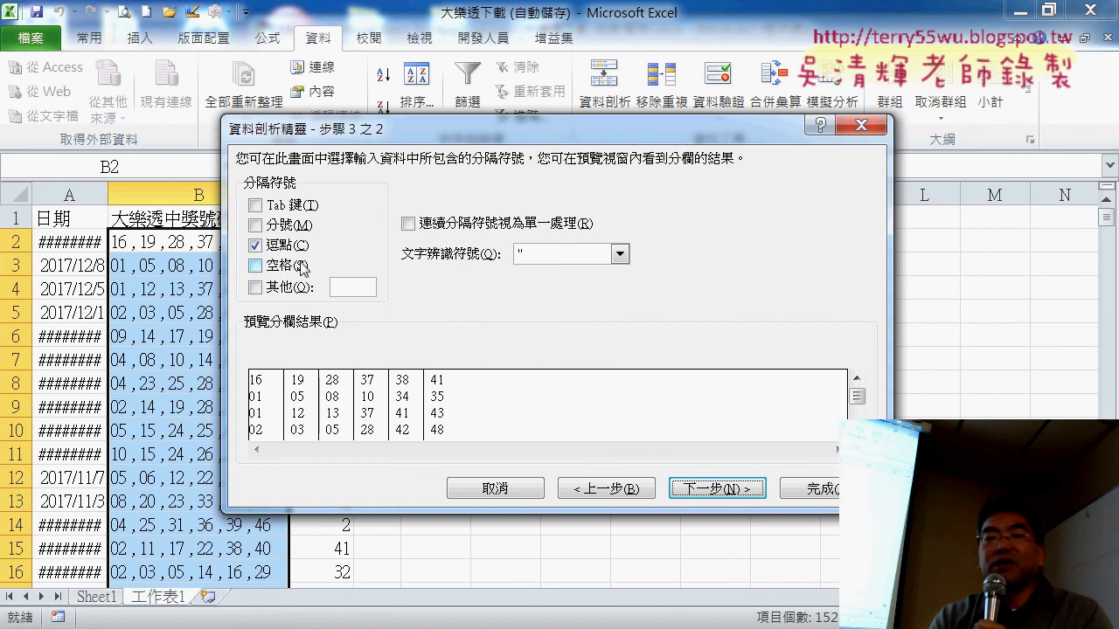
click(737, 490)
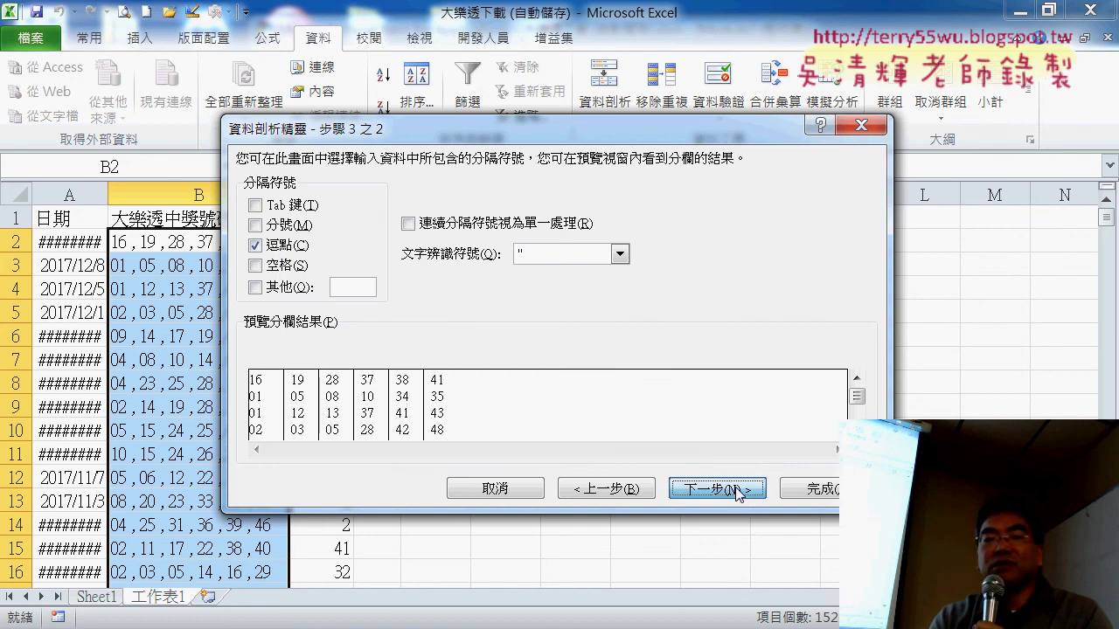
drag(523, 132, 807, 132)
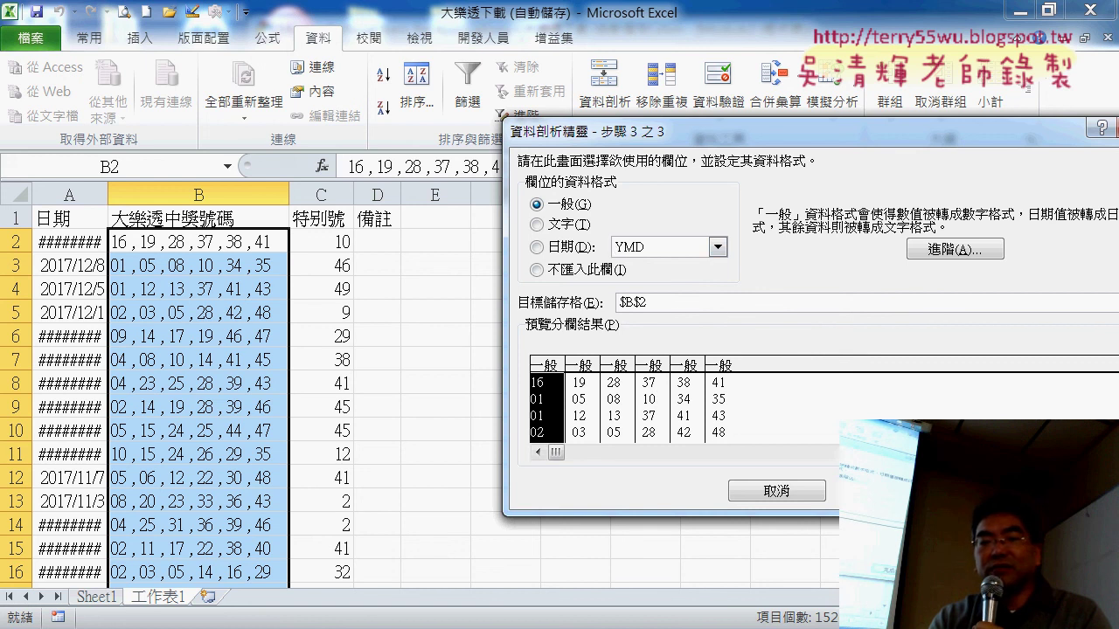
double_click(675, 307)
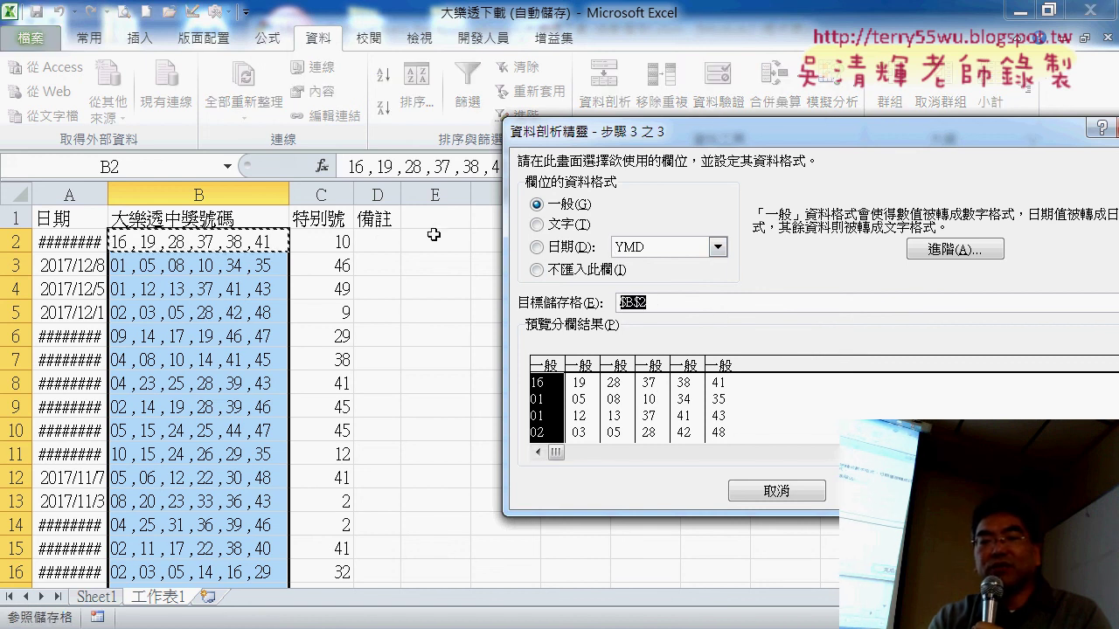
click(384, 243)
key(Return)
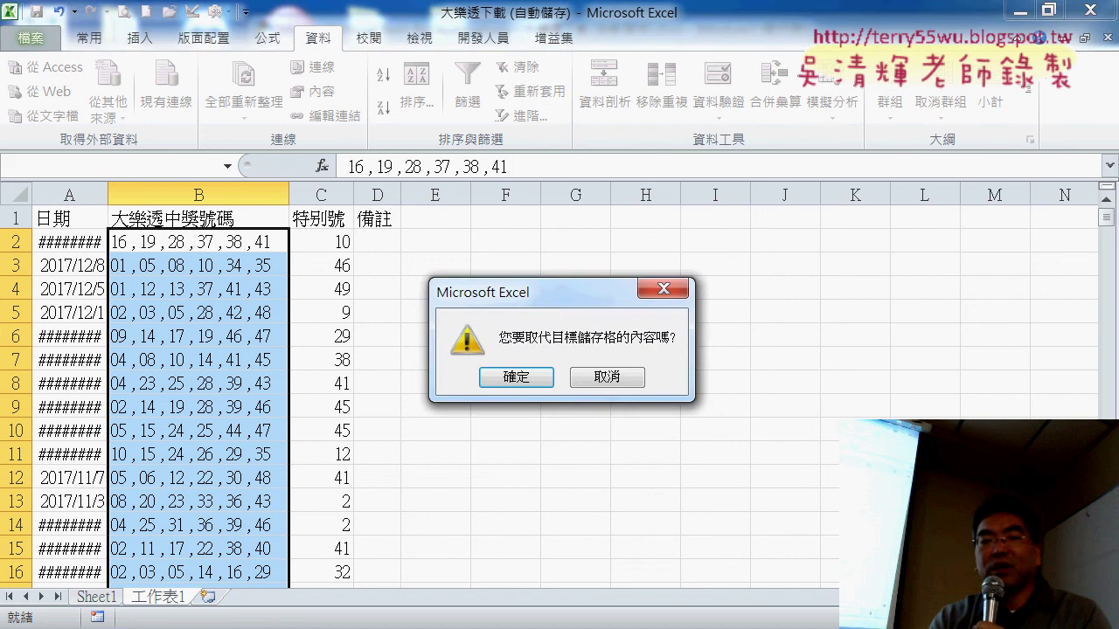
click(521, 377)
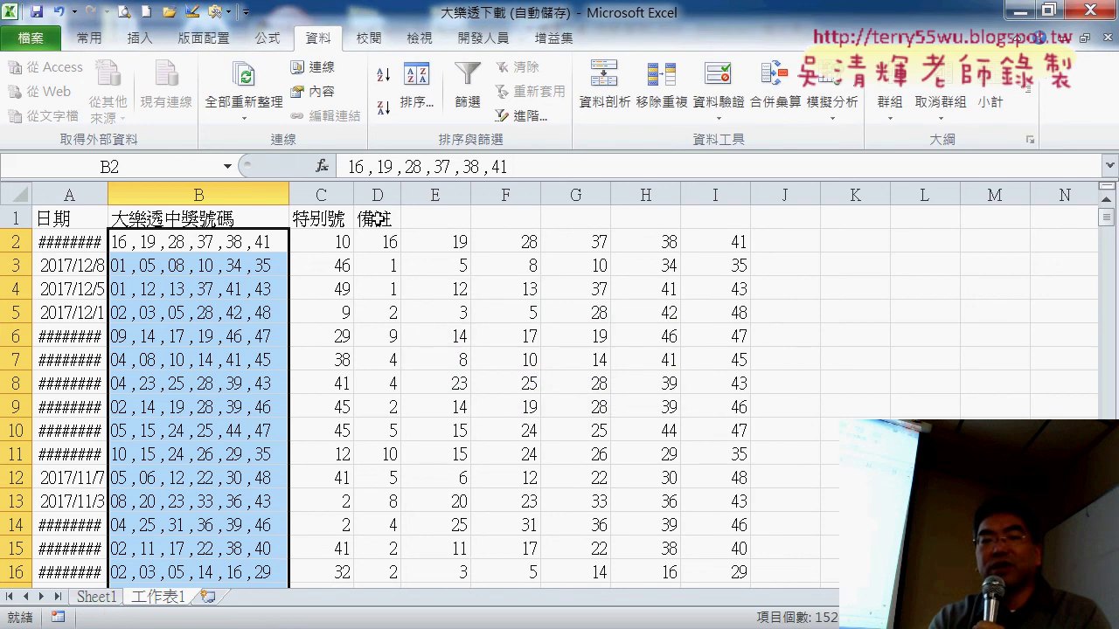
Head columns D through I with the numbers 1 to 6.
click(377, 220)
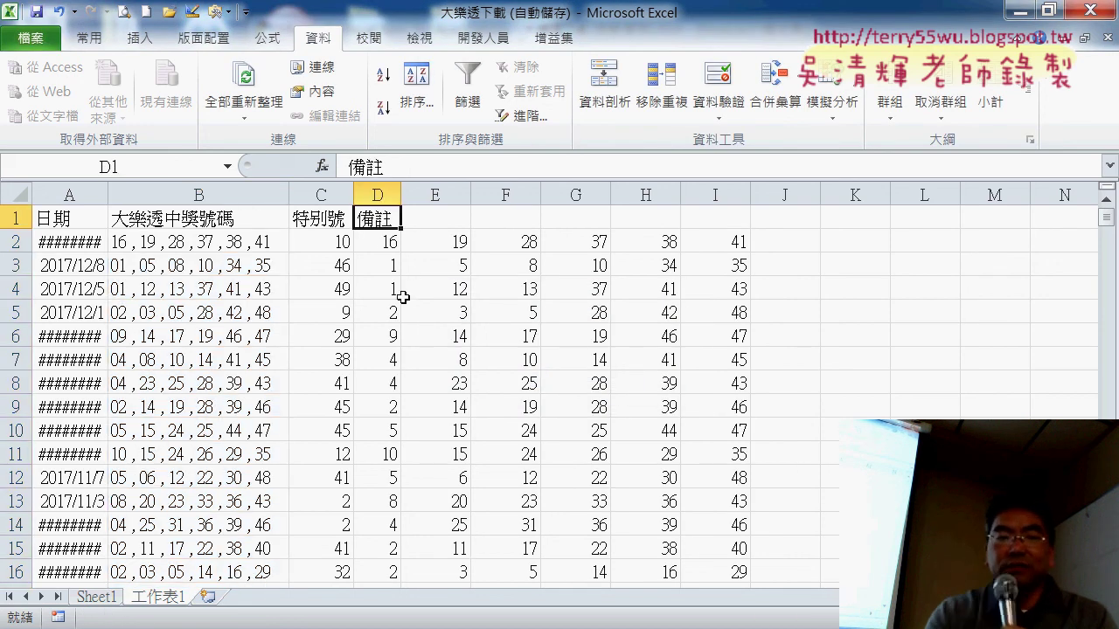
text(1)
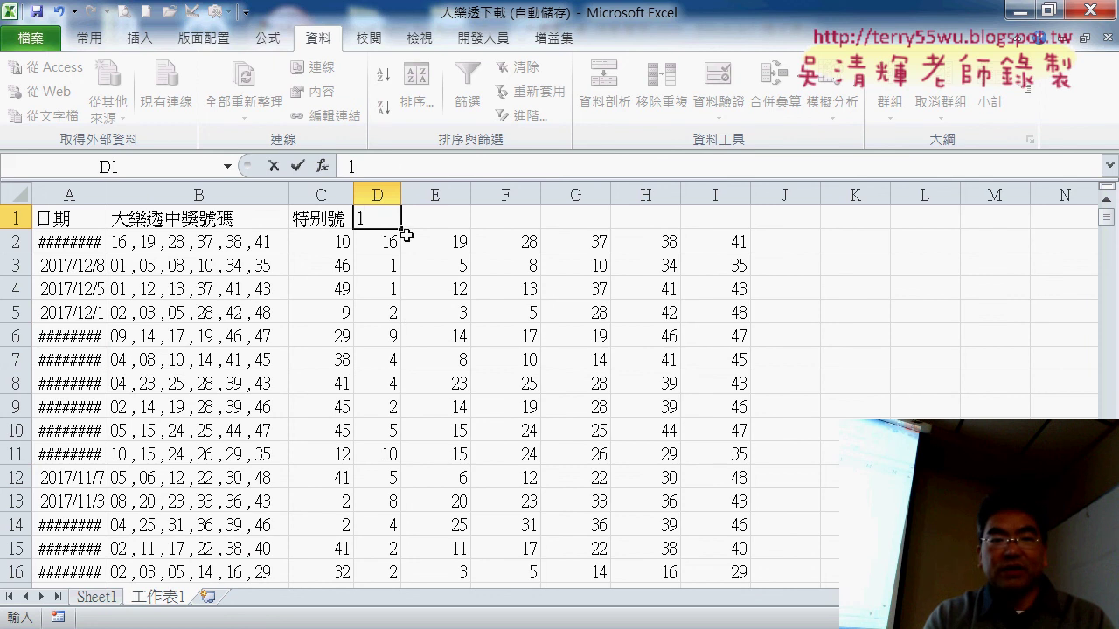
drag(401, 229, 744, 225)
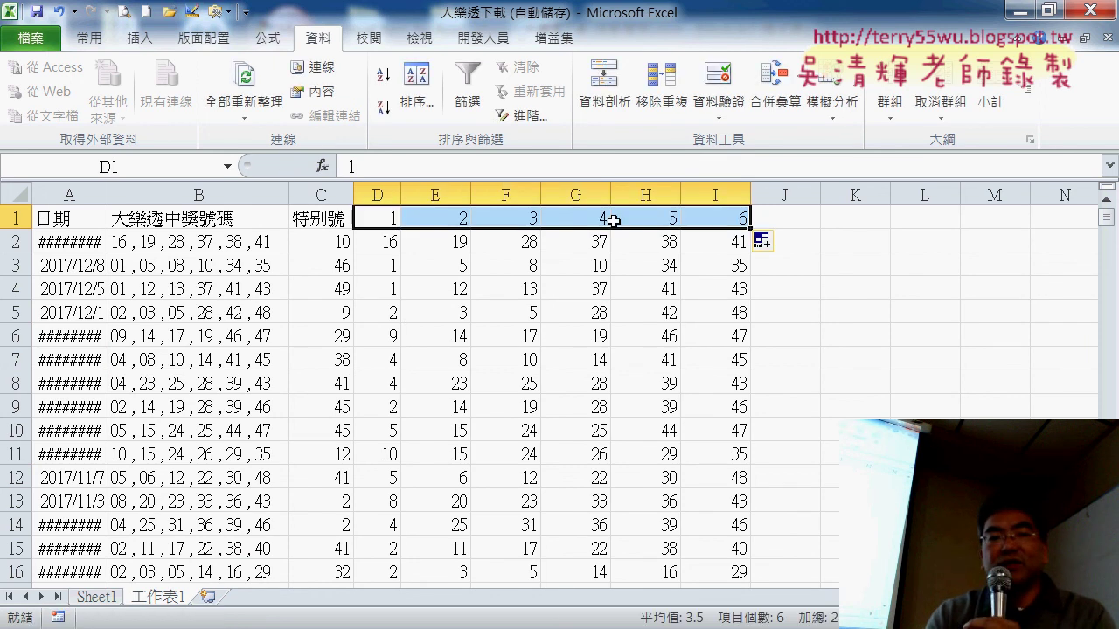
Delete the original combined-numbers column B.
click(228, 194)
right_click(234, 245)
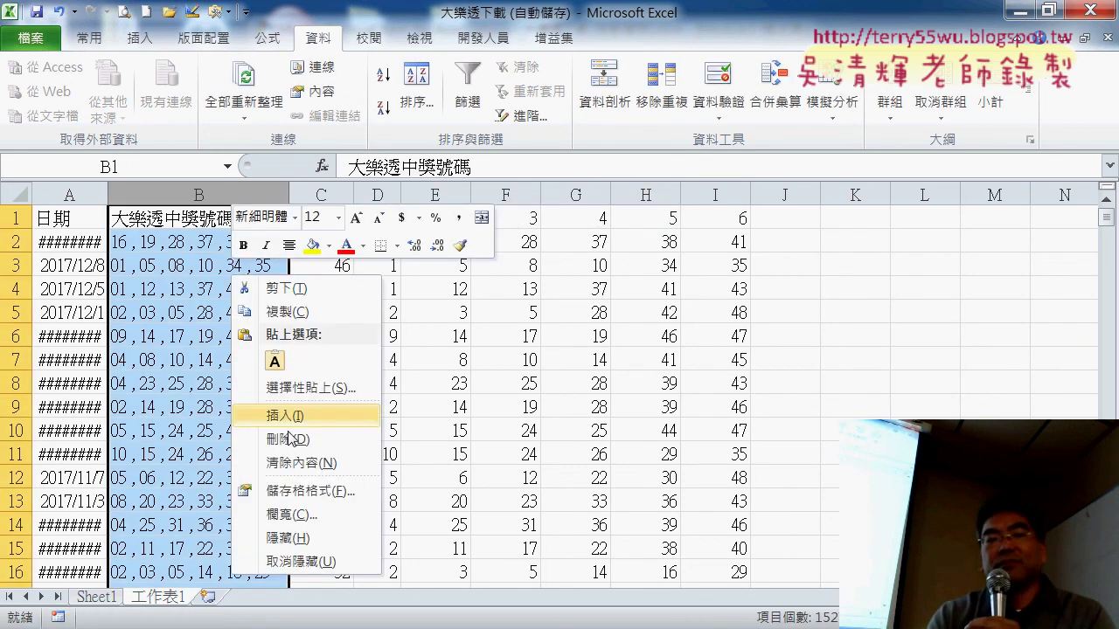
click(371, 440)
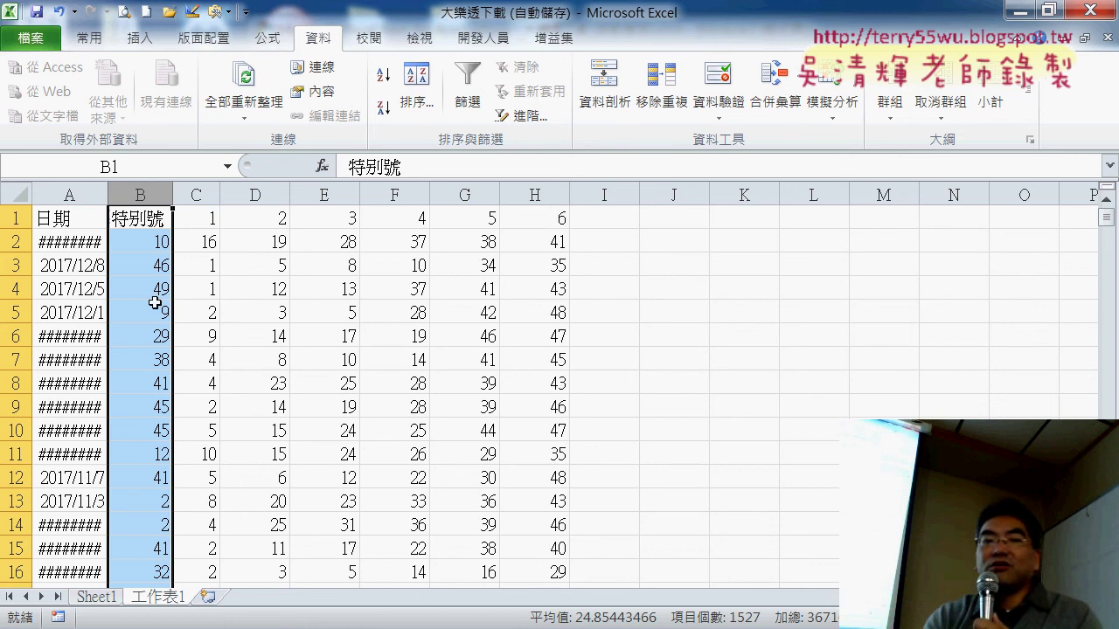
AutoFit the column widths of A through H so all draw dates show fully.
mouse_move(56, 194)
mouse_down()
mouse_move(396, 163)
mouse_move(548, 166)
mouse_up()
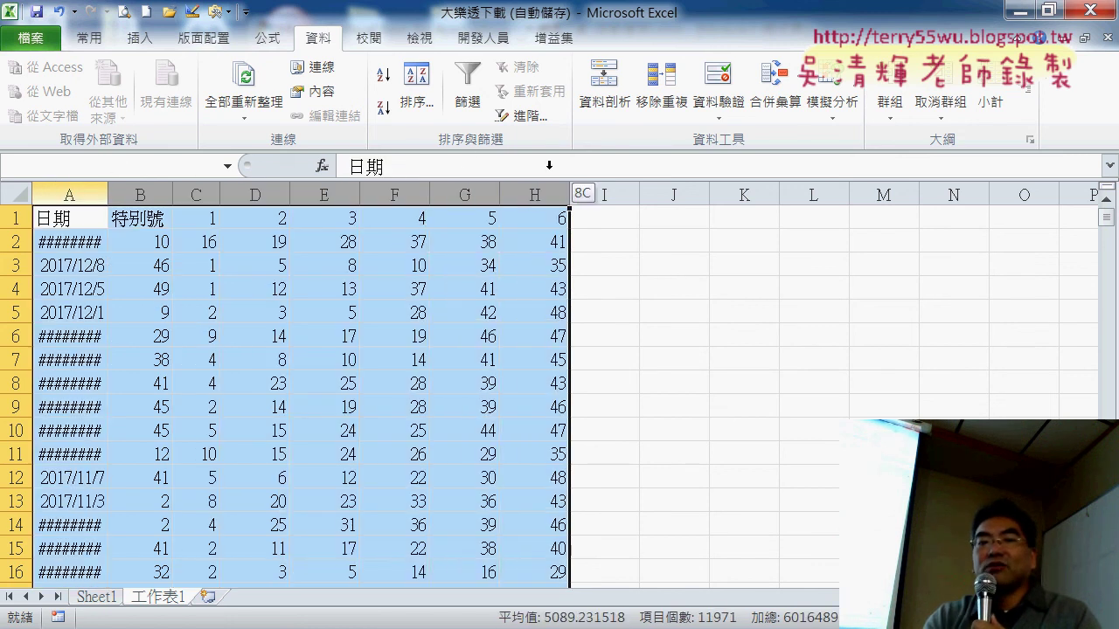
click(90, 38)
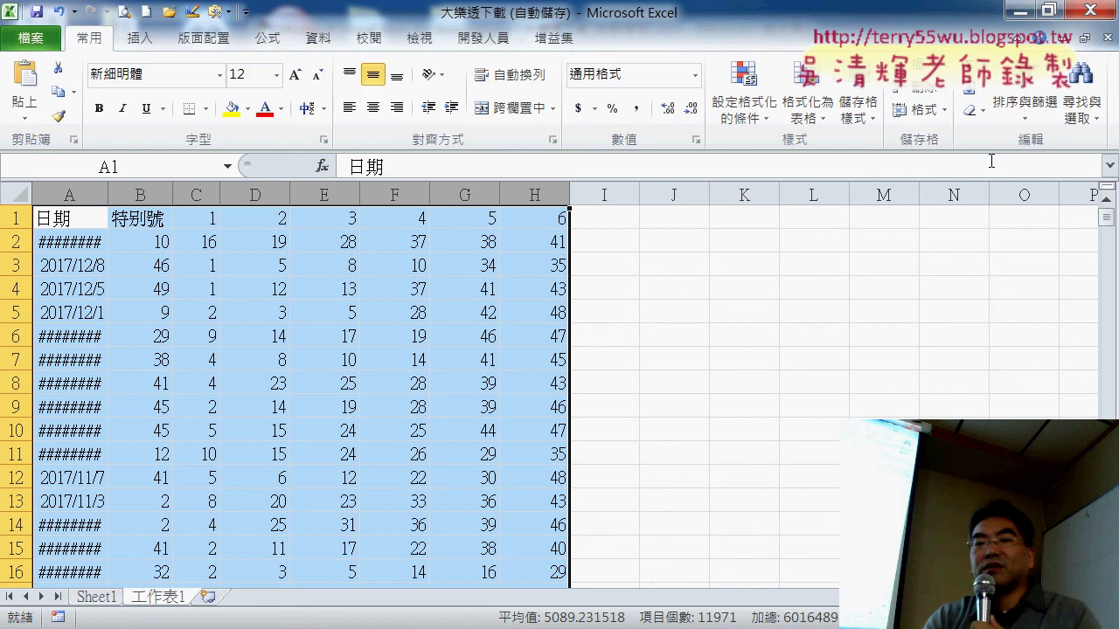
click(919, 109)
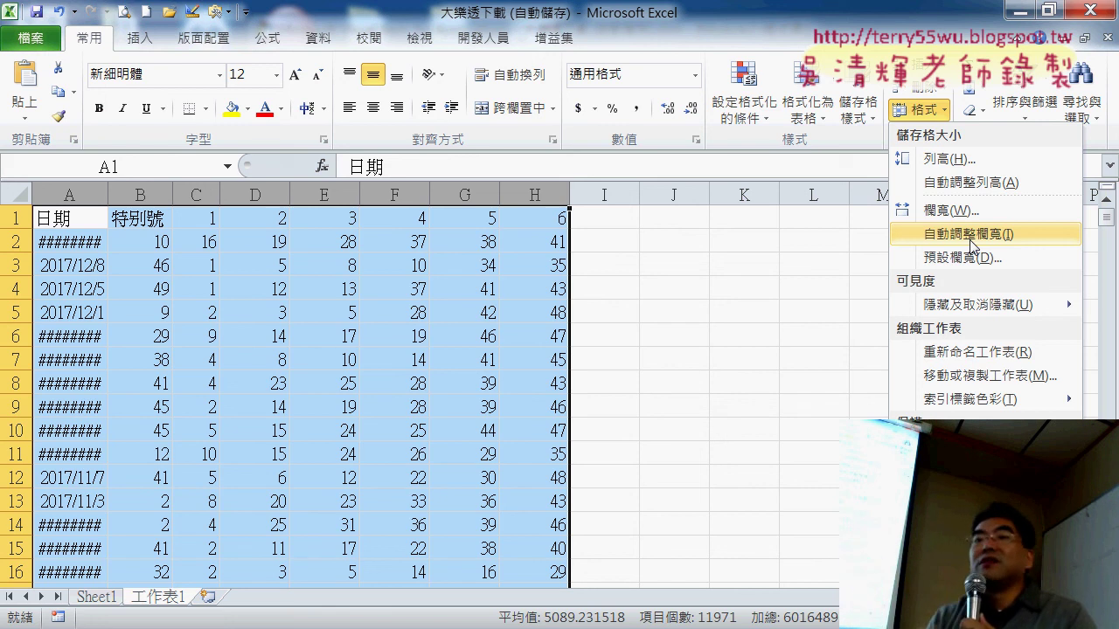
click(969, 234)
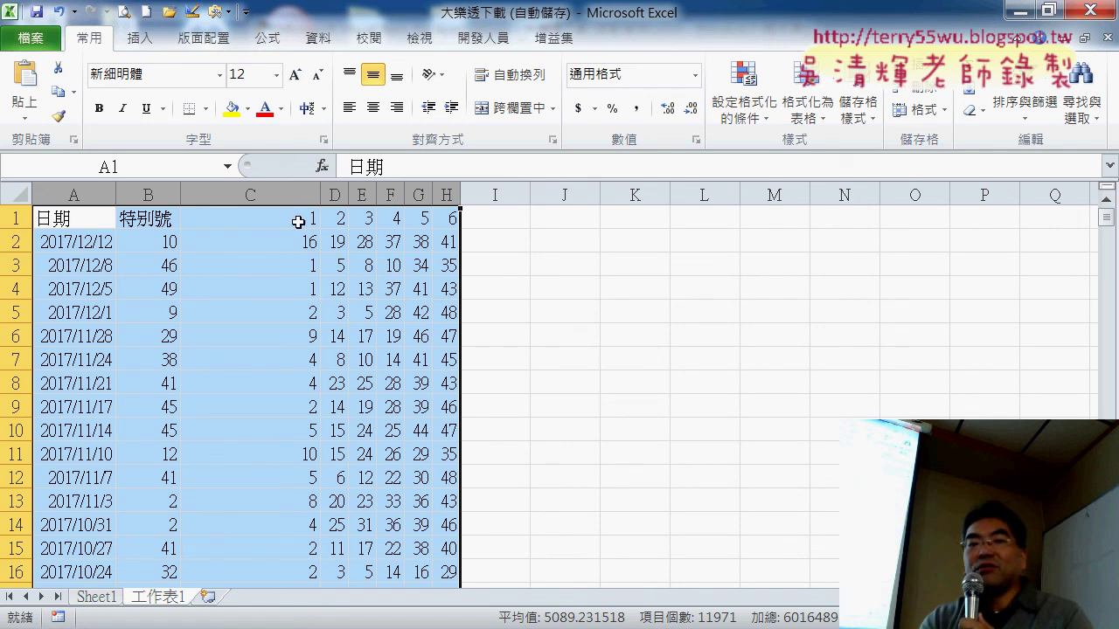
drag(297, 241, 448, 243)
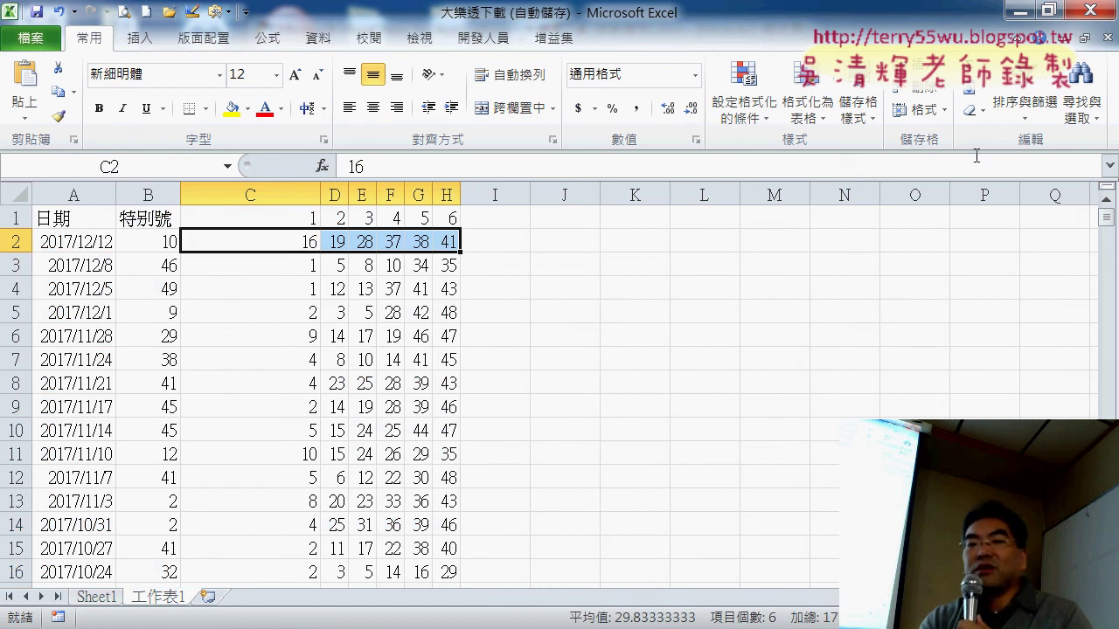
click(908, 122)
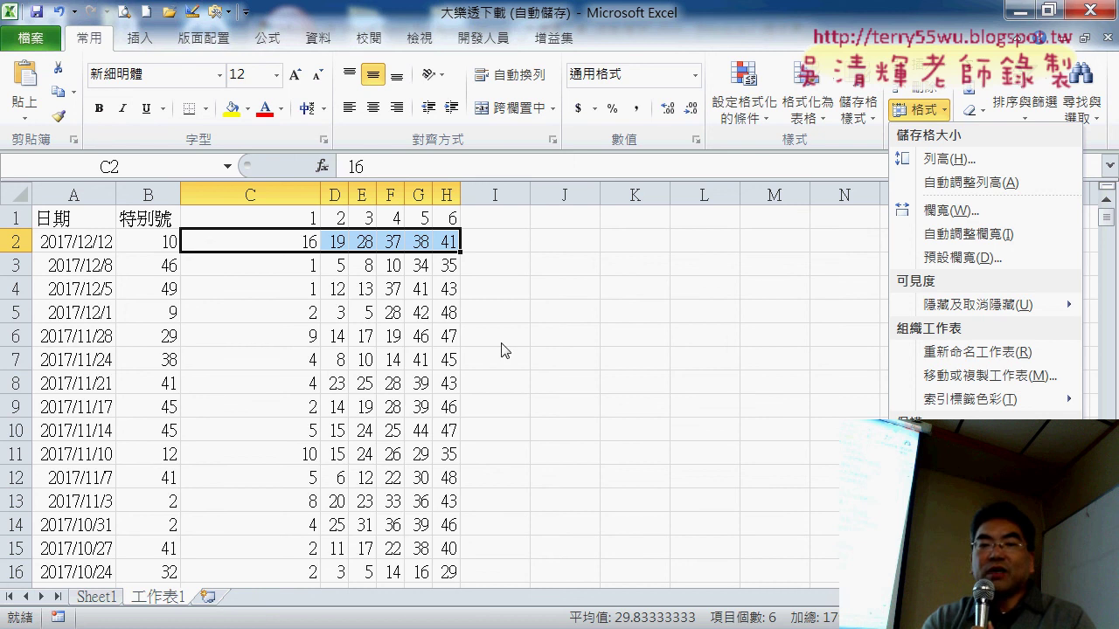
click(551, 279)
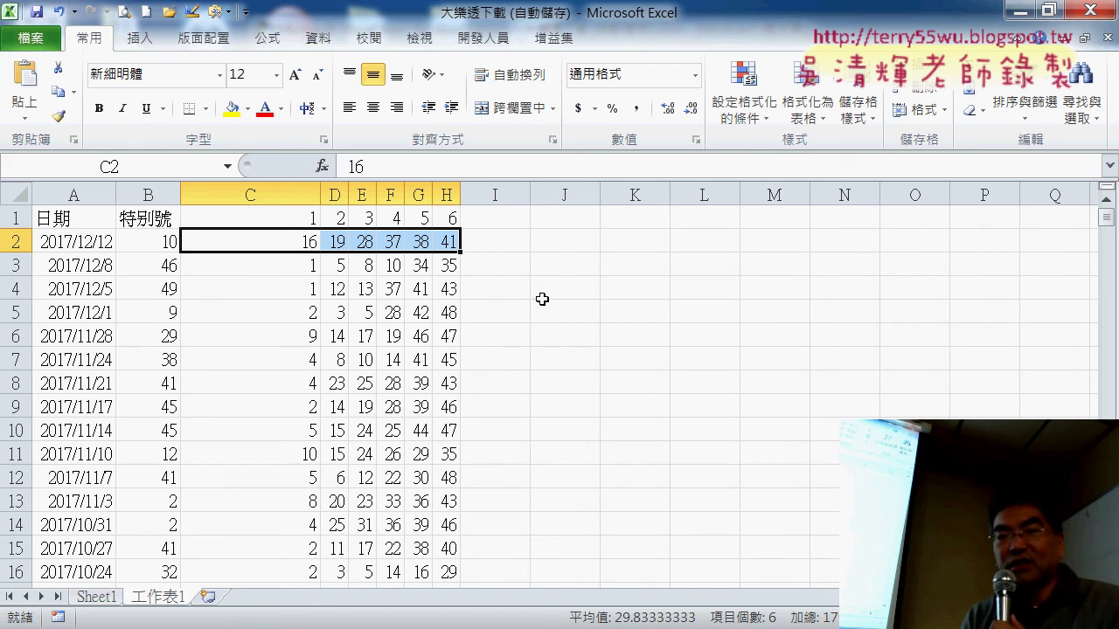
Close the 大樂透下載 workbook without saving changes.
click(1090, 10)
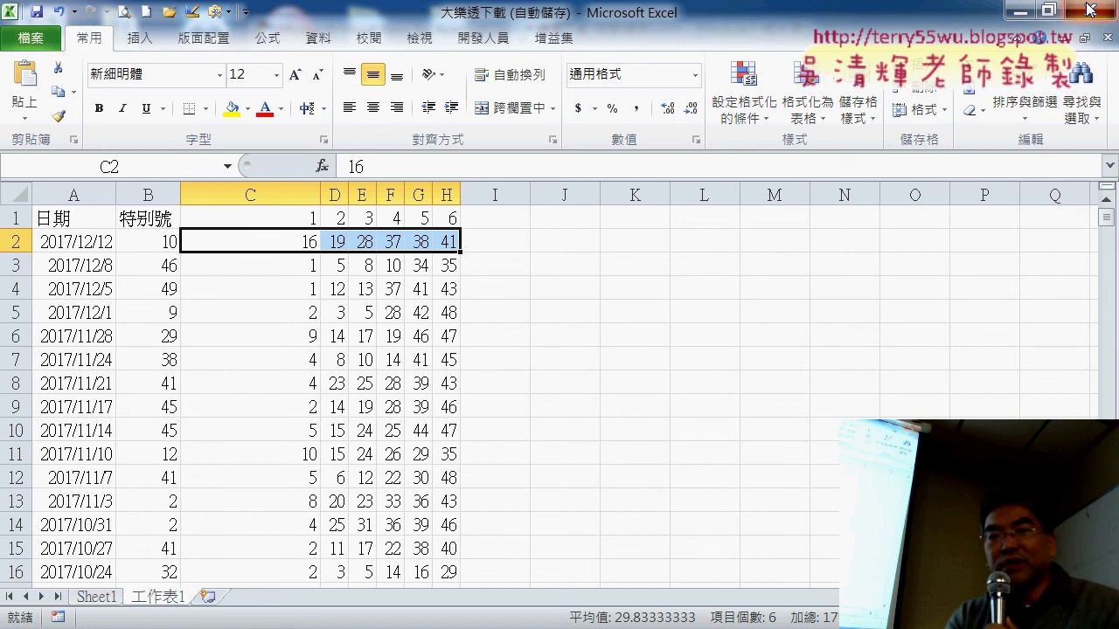
click(568, 368)
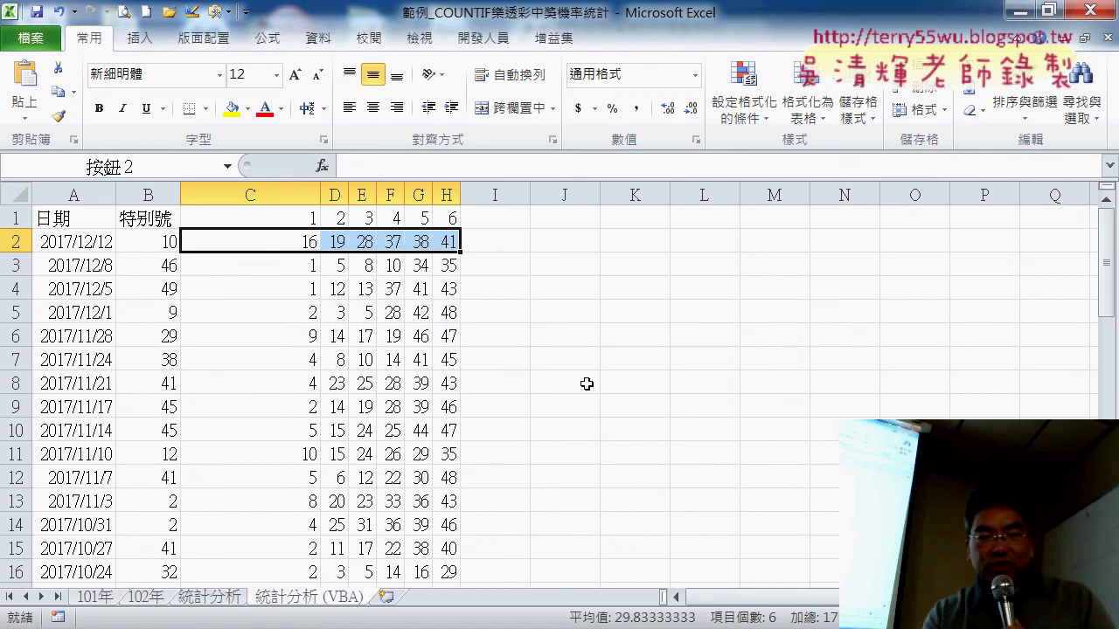